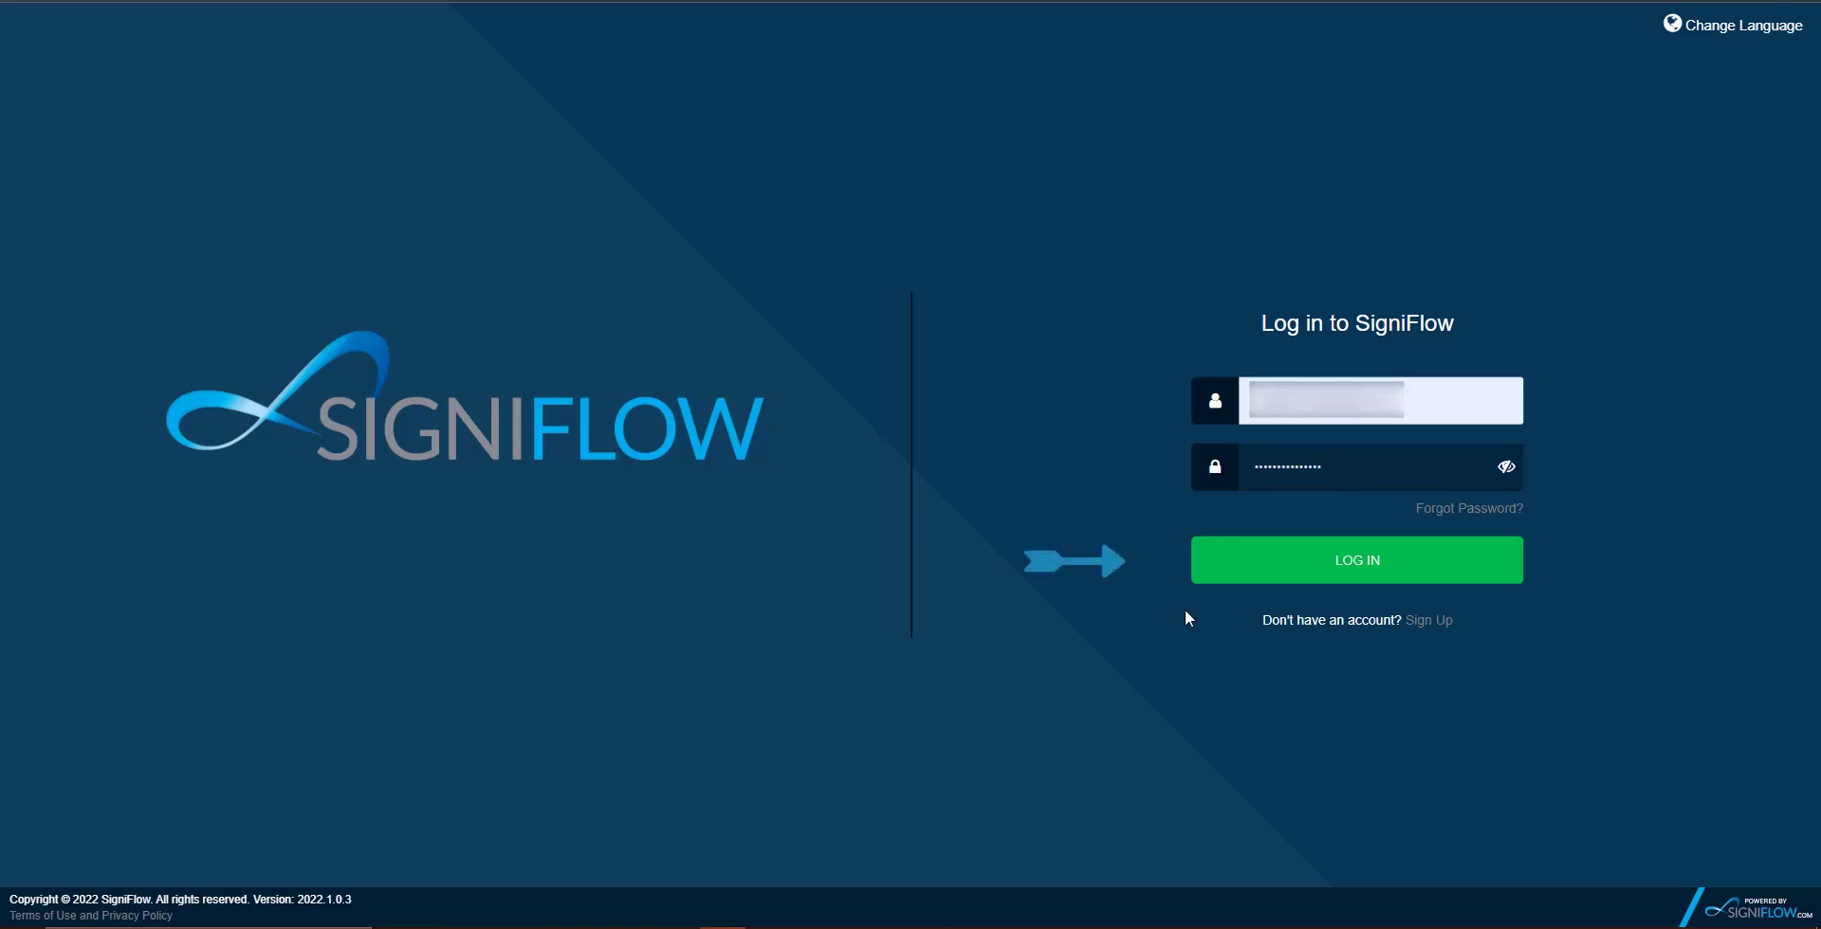
Log in on the SigniFlow login page to reach My Dashboard.
left_click(1292, 570)
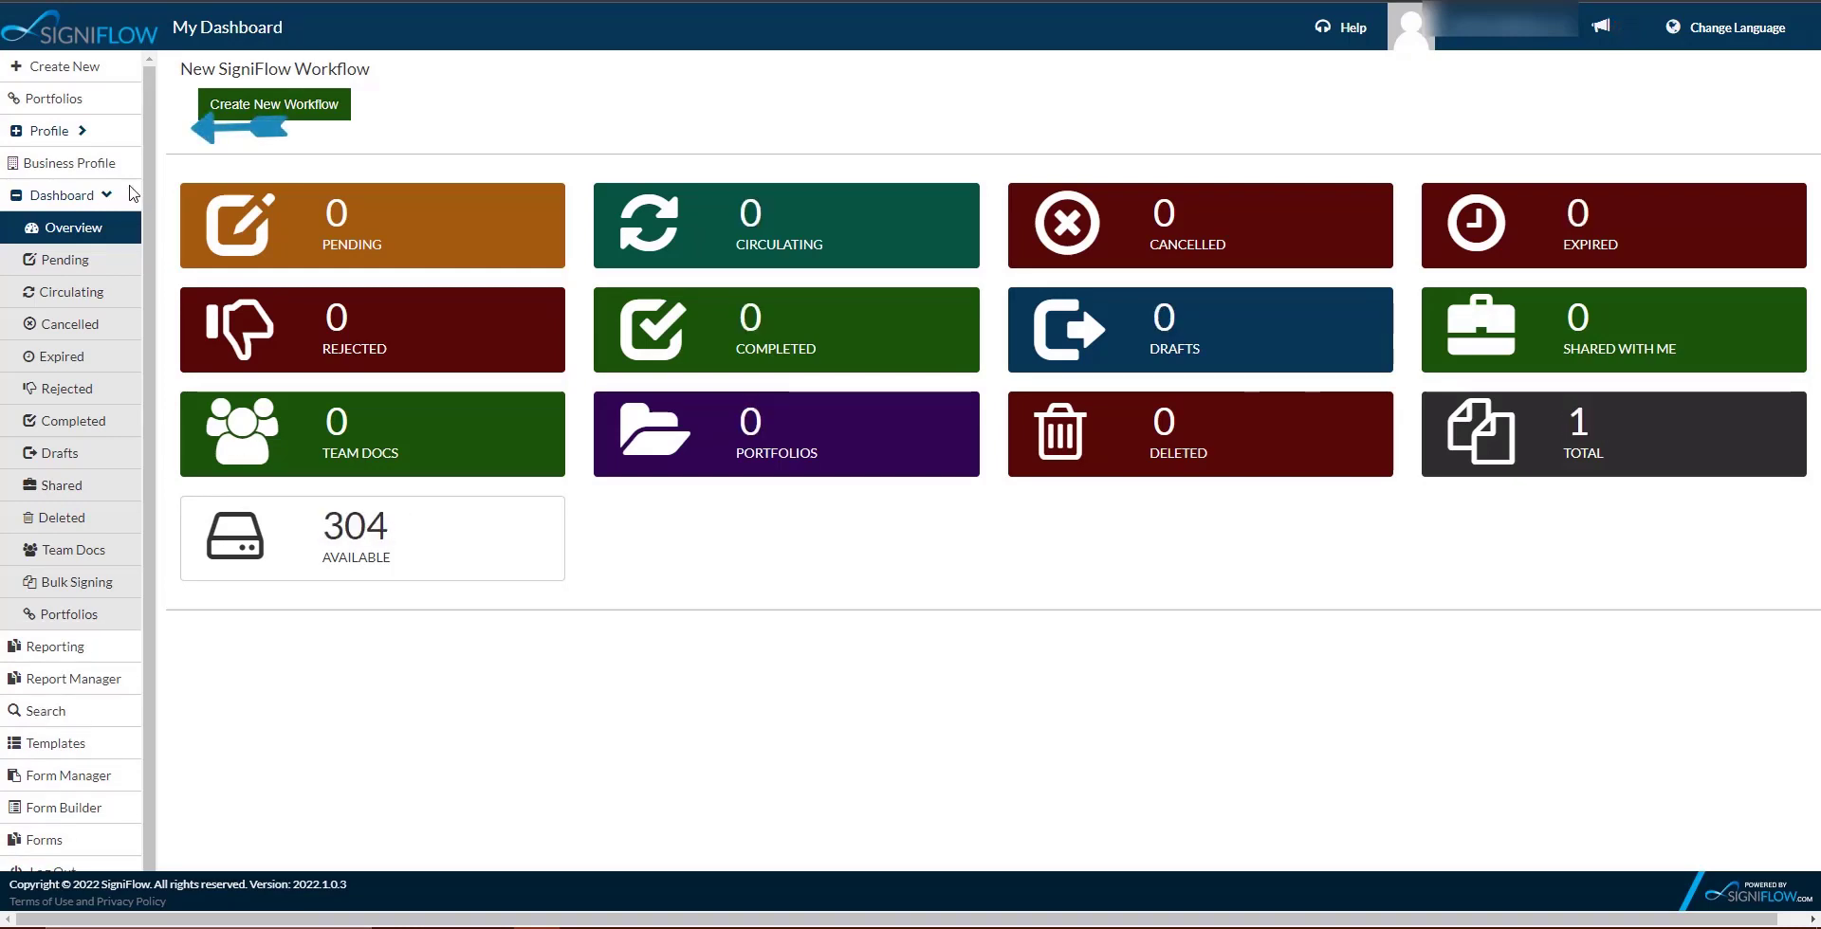
Go to Profile > Software and download the SigniFlow Toolset package.
left_click(64, 130)
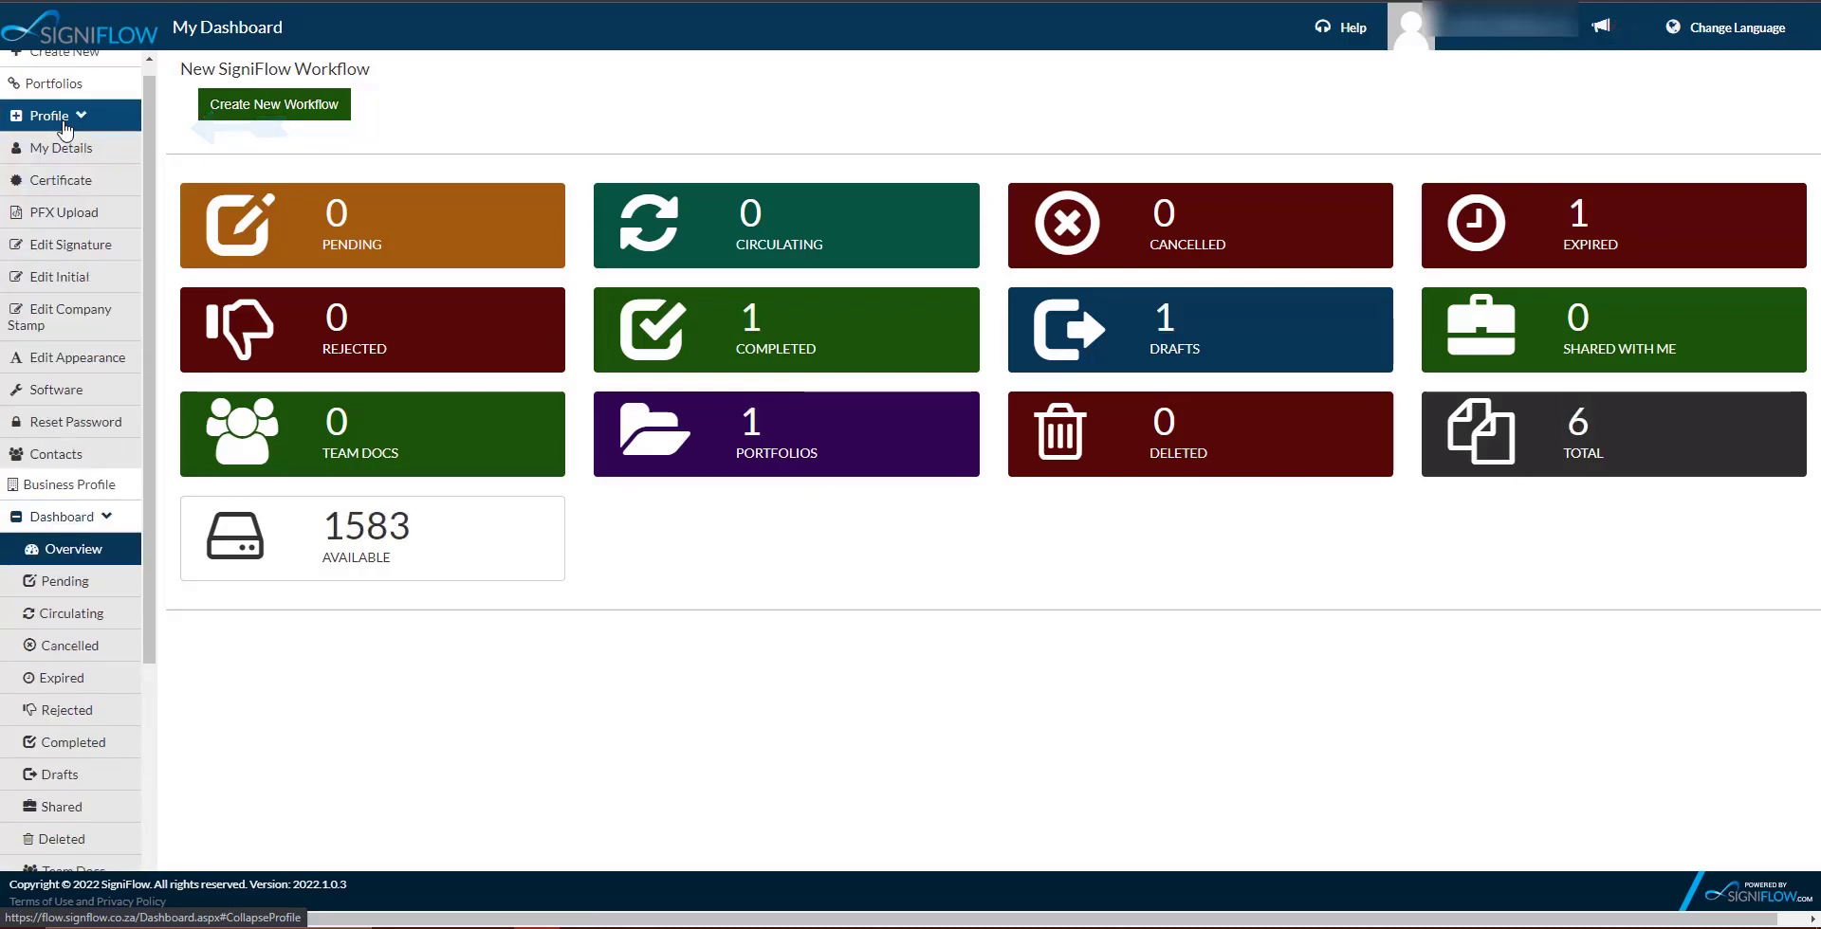
scroll(83, 381, "down", 1)
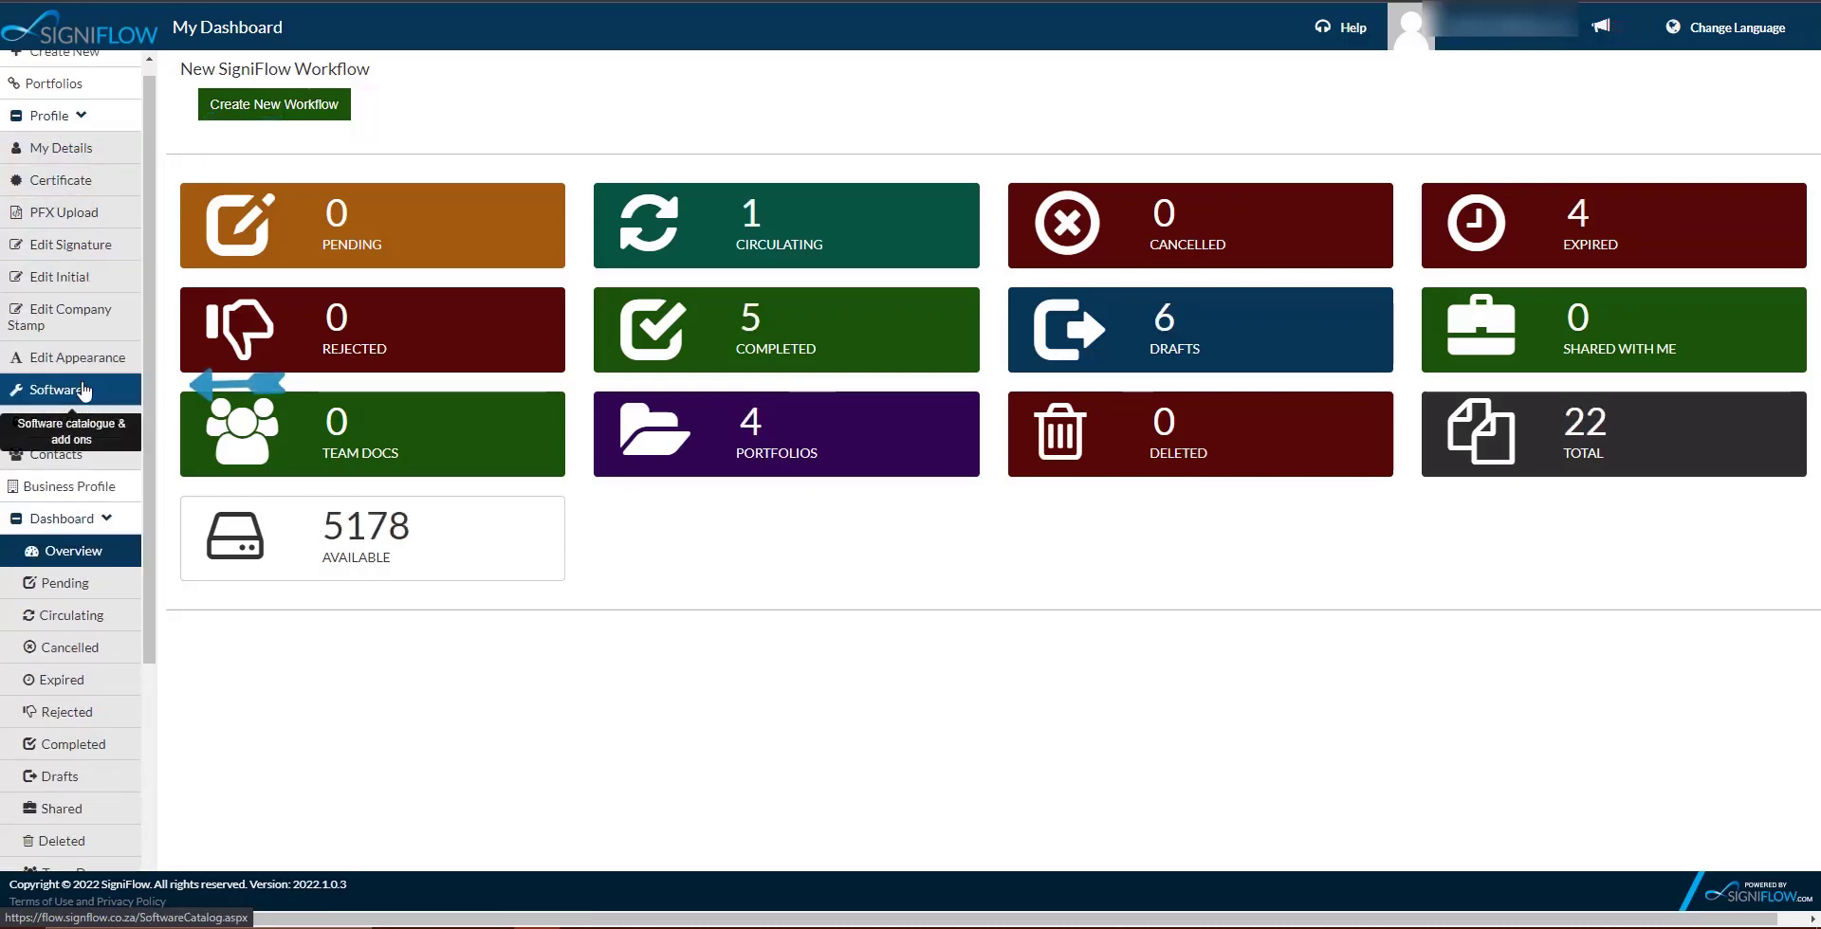
left_click(83, 390)
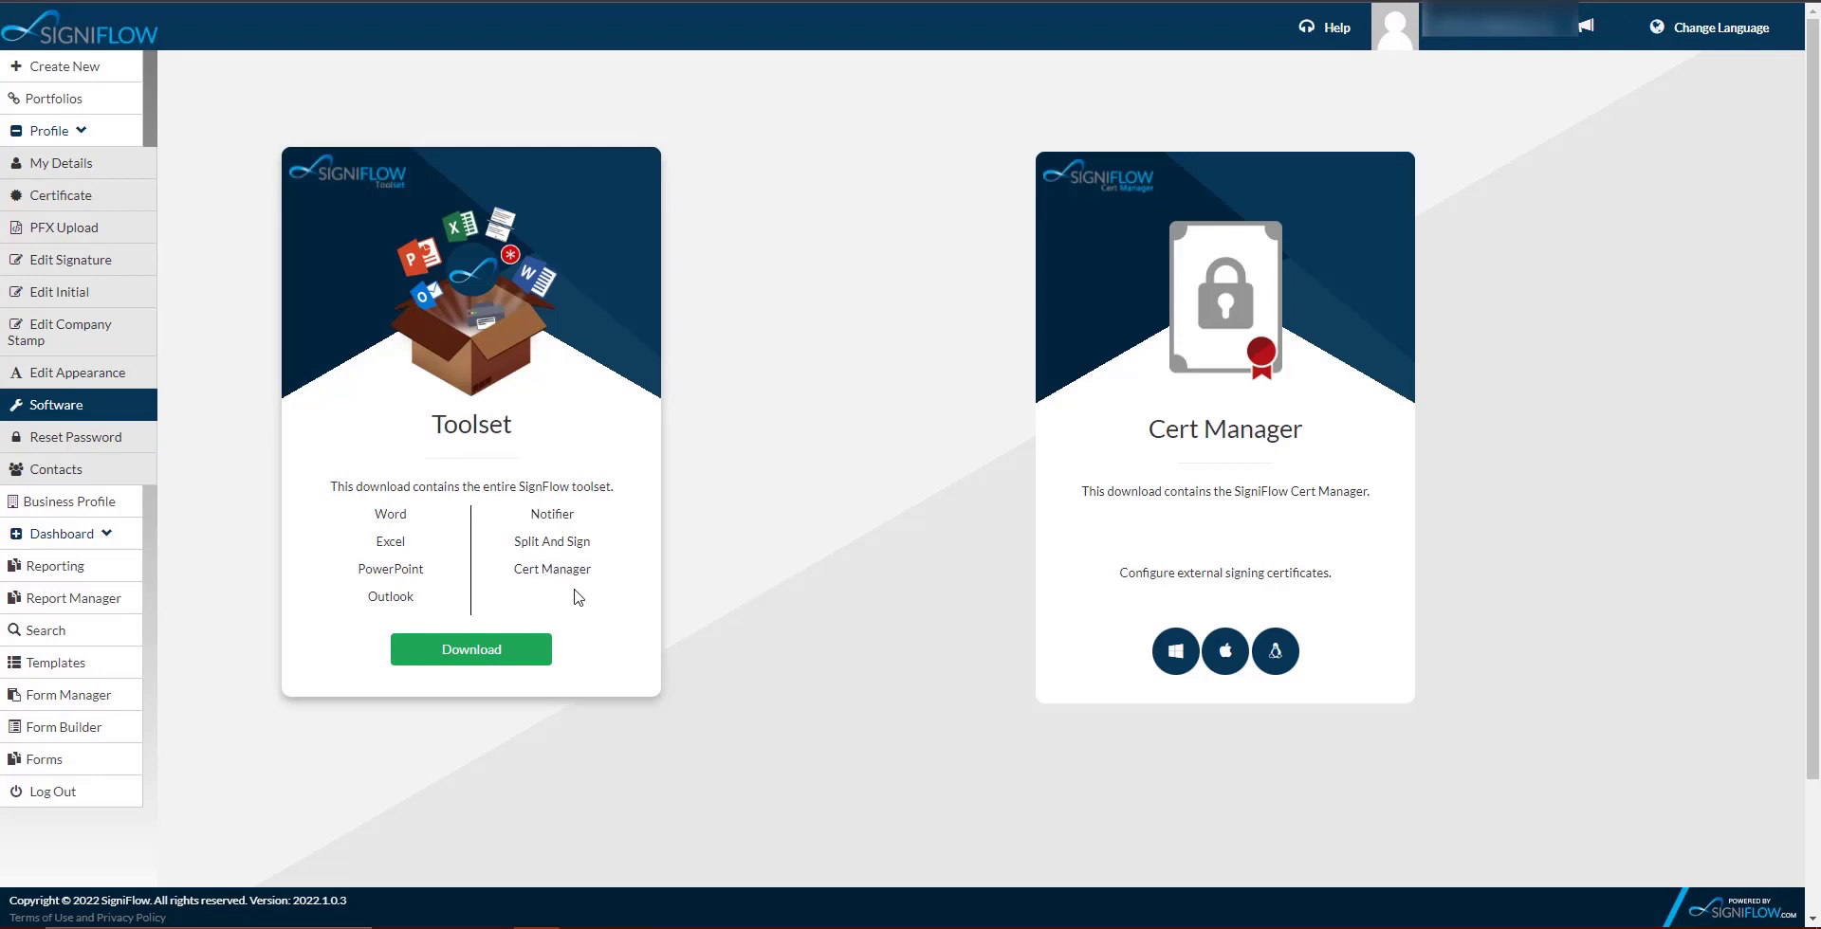
left_click(471, 649)
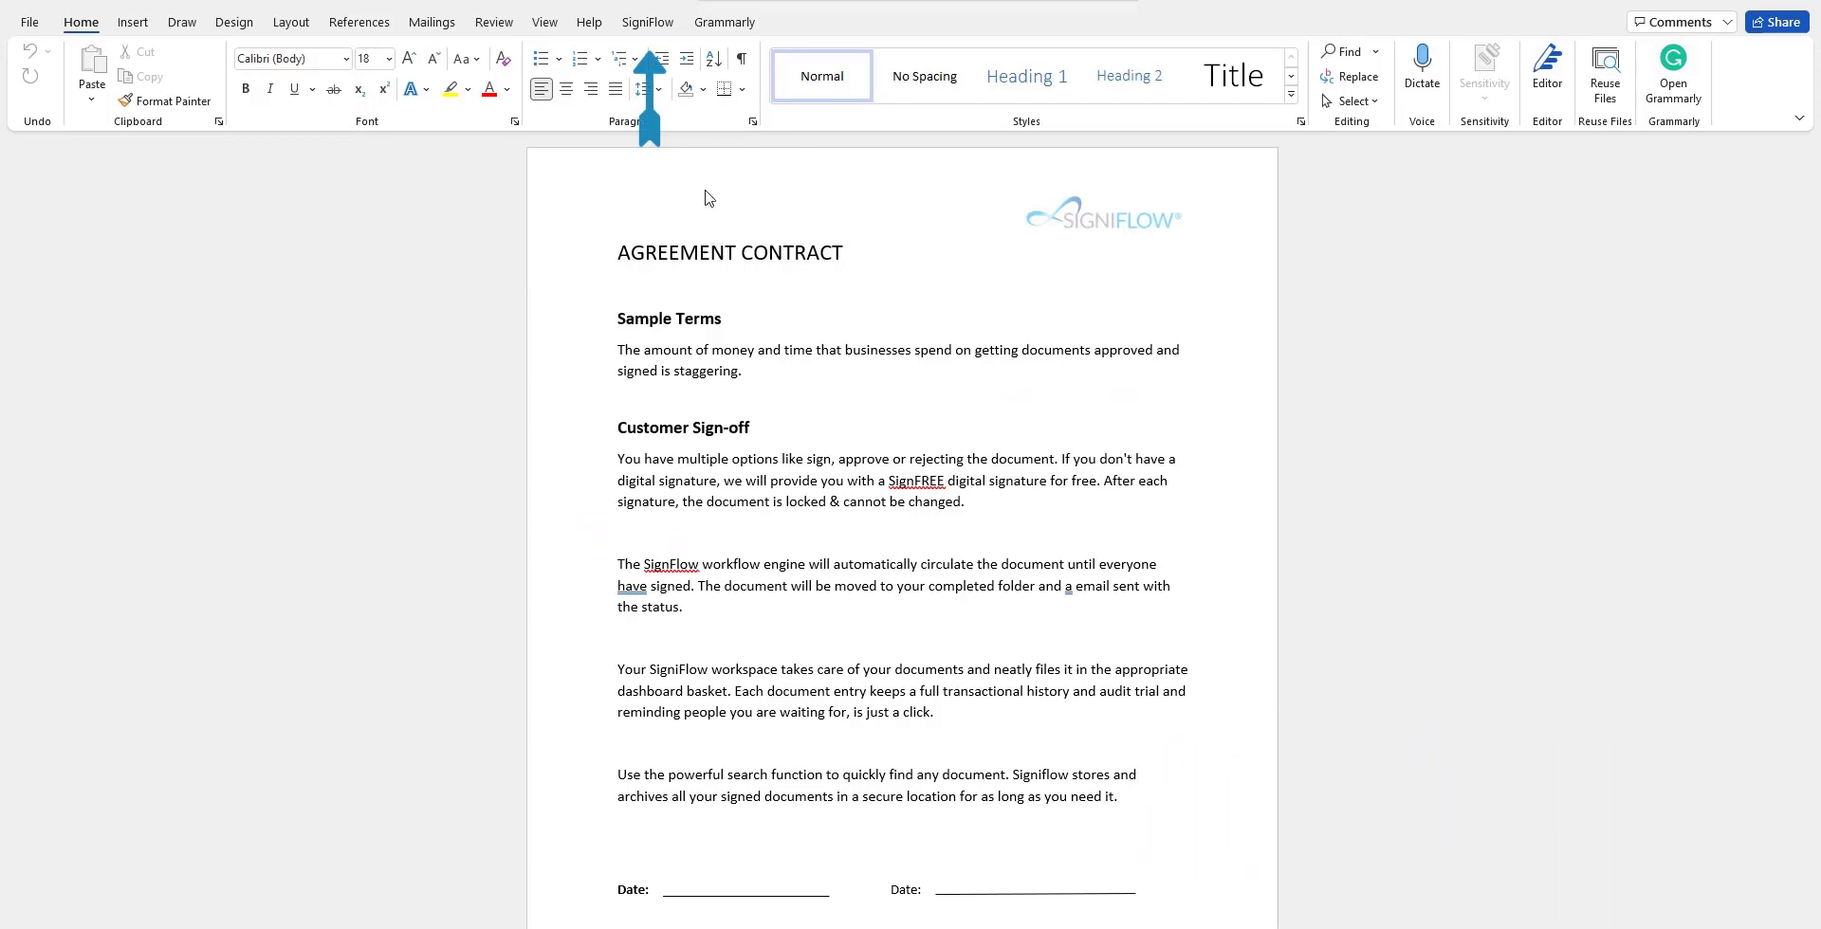
Open the SigniFlow add-in pane beside the contract via Send to SigniFlow.
left_click(650, 25)
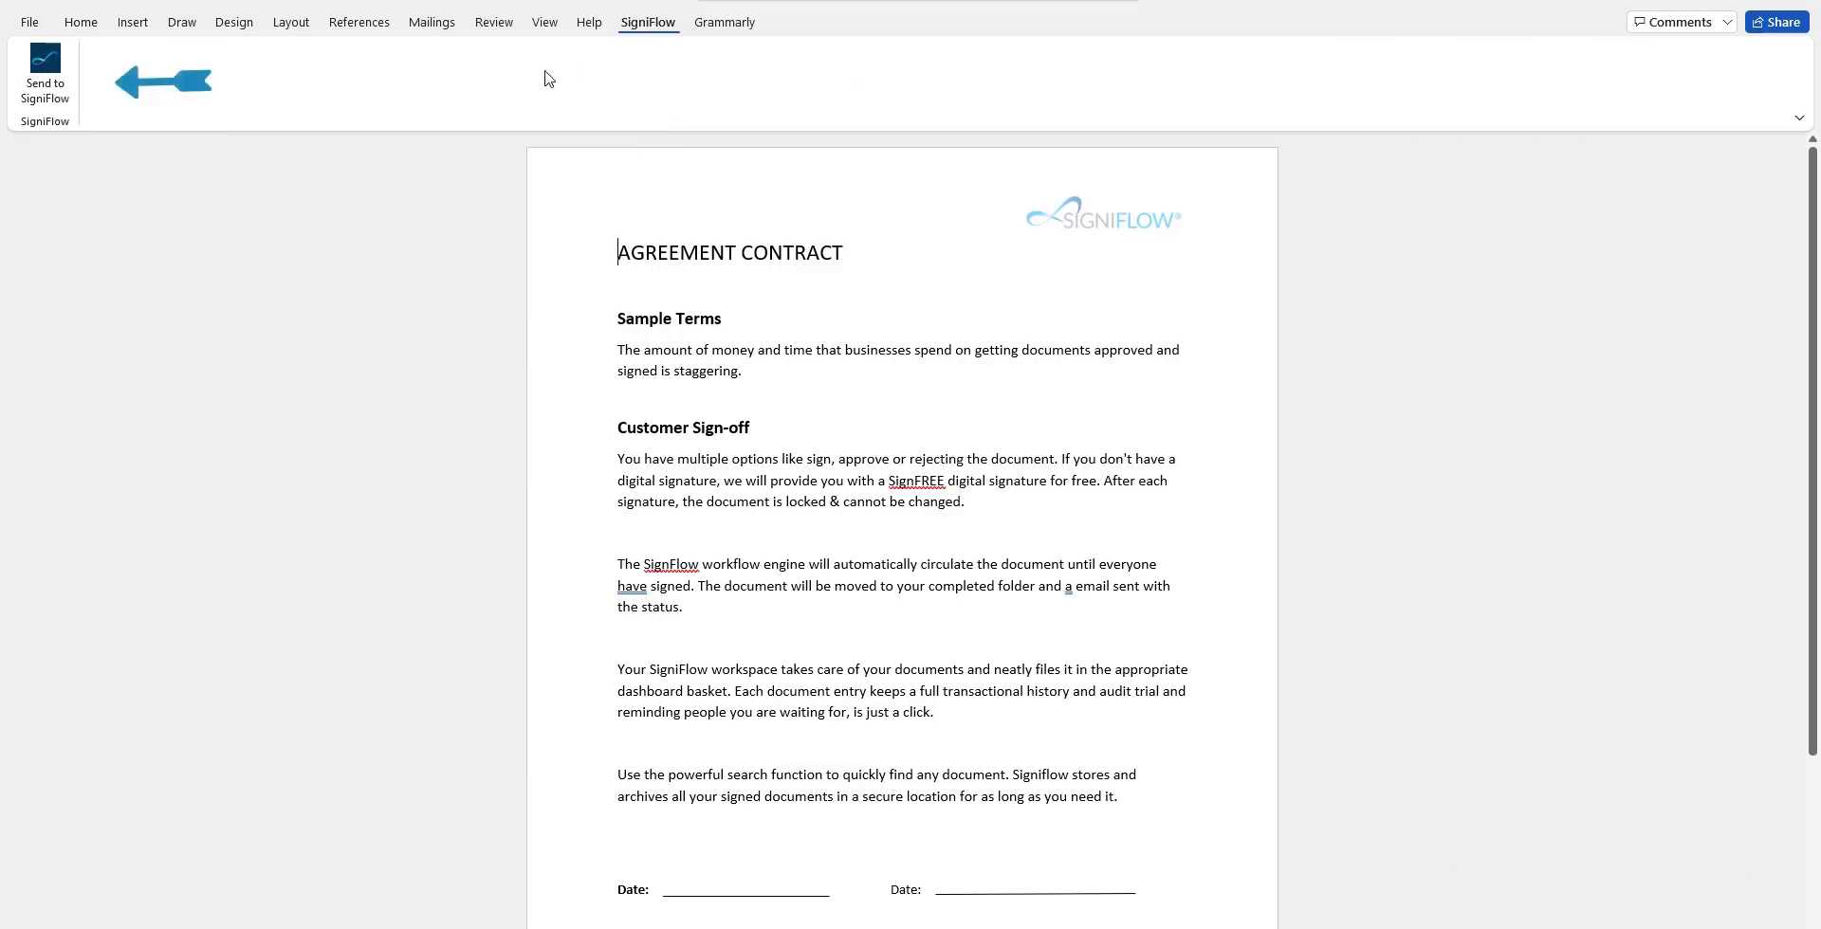
left_click(45, 71)
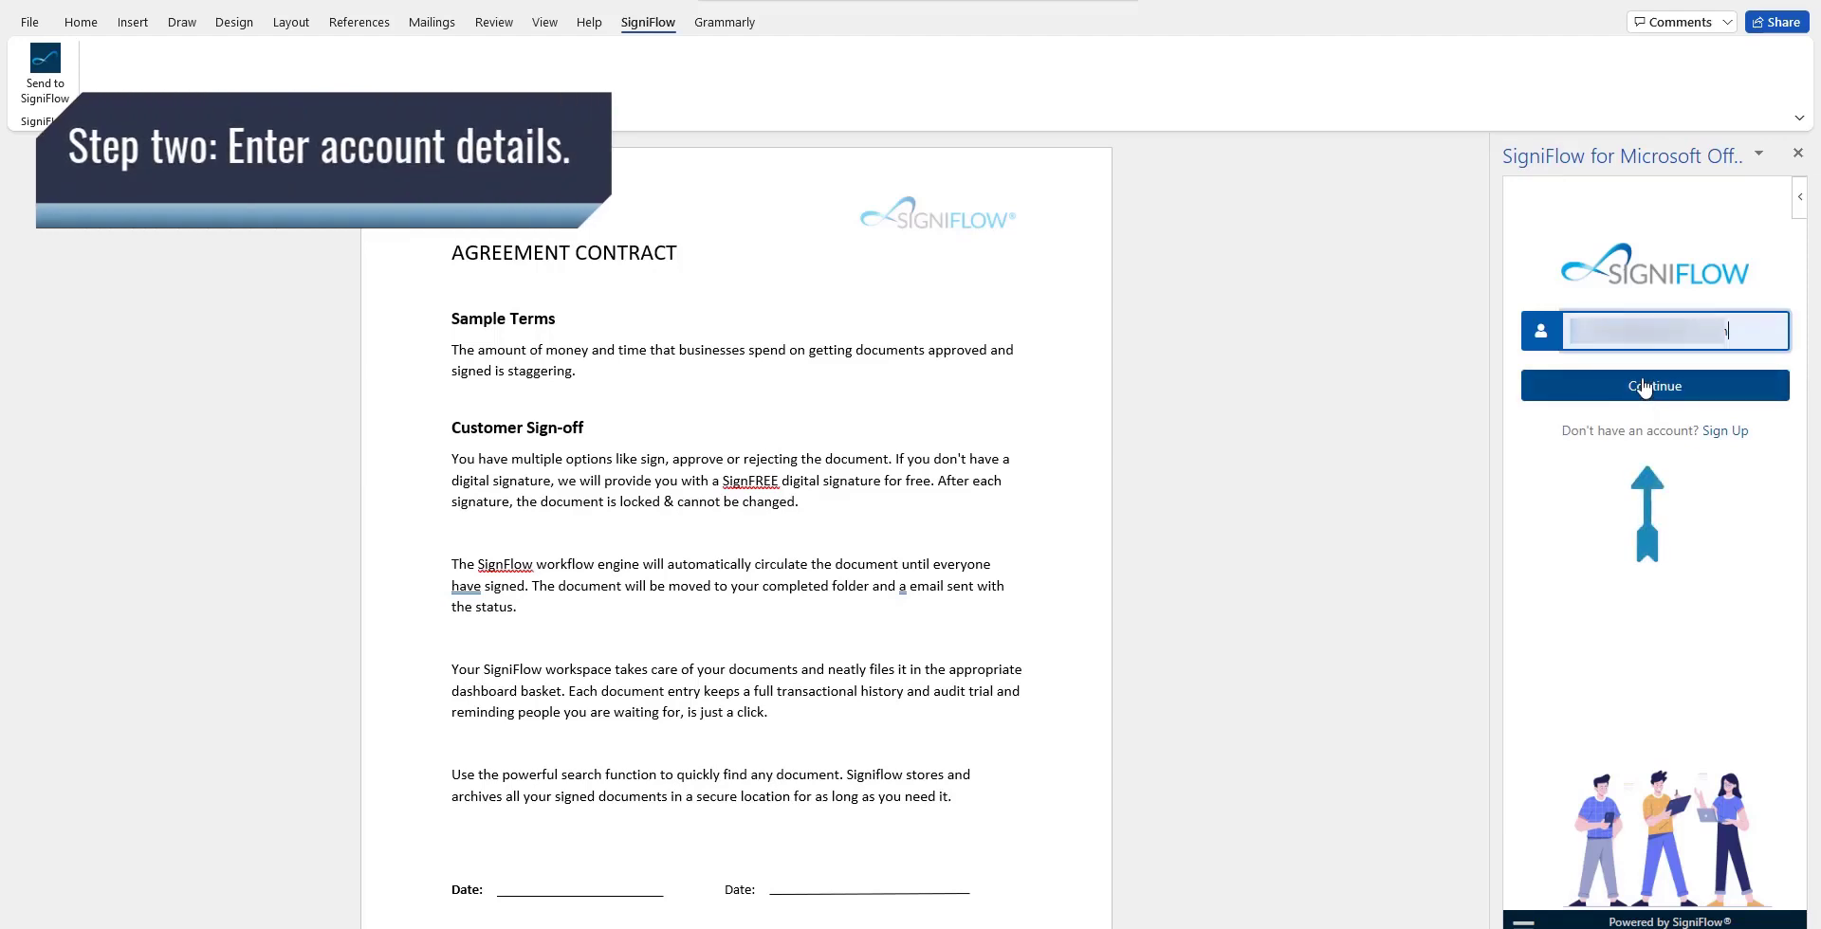
Continue with the account username and select the .co.za SigniFlow server.
left_click(1644, 386)
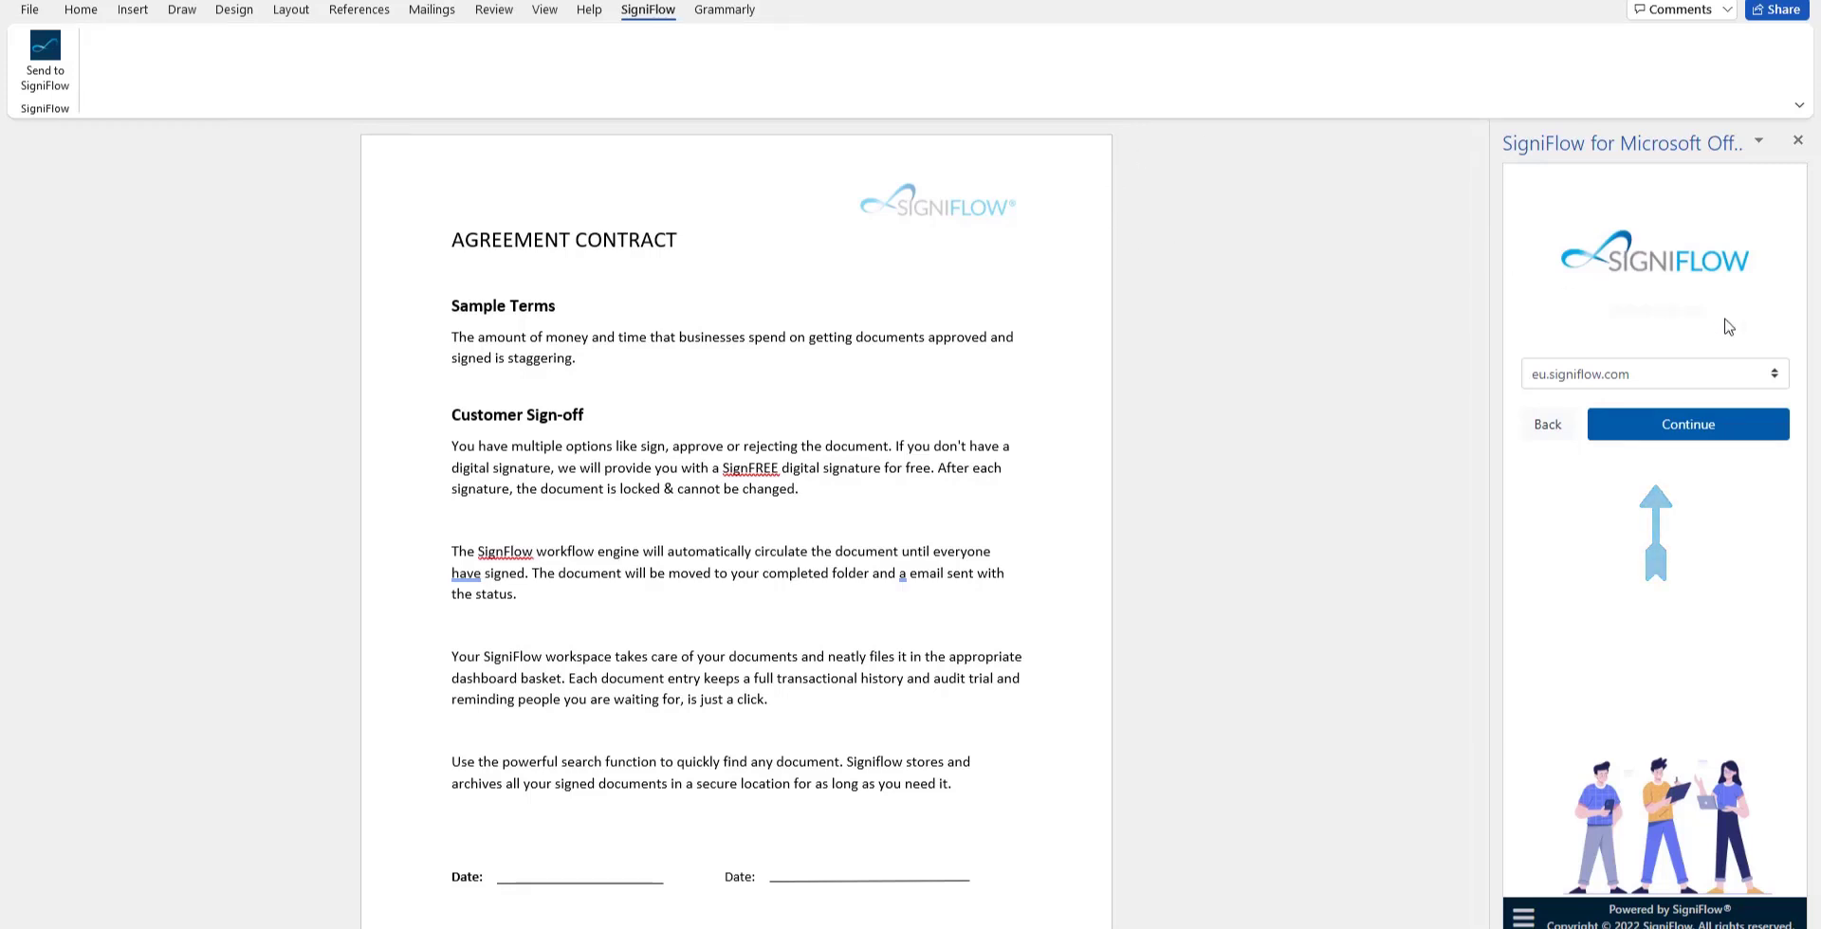
left_click(1773, 377)
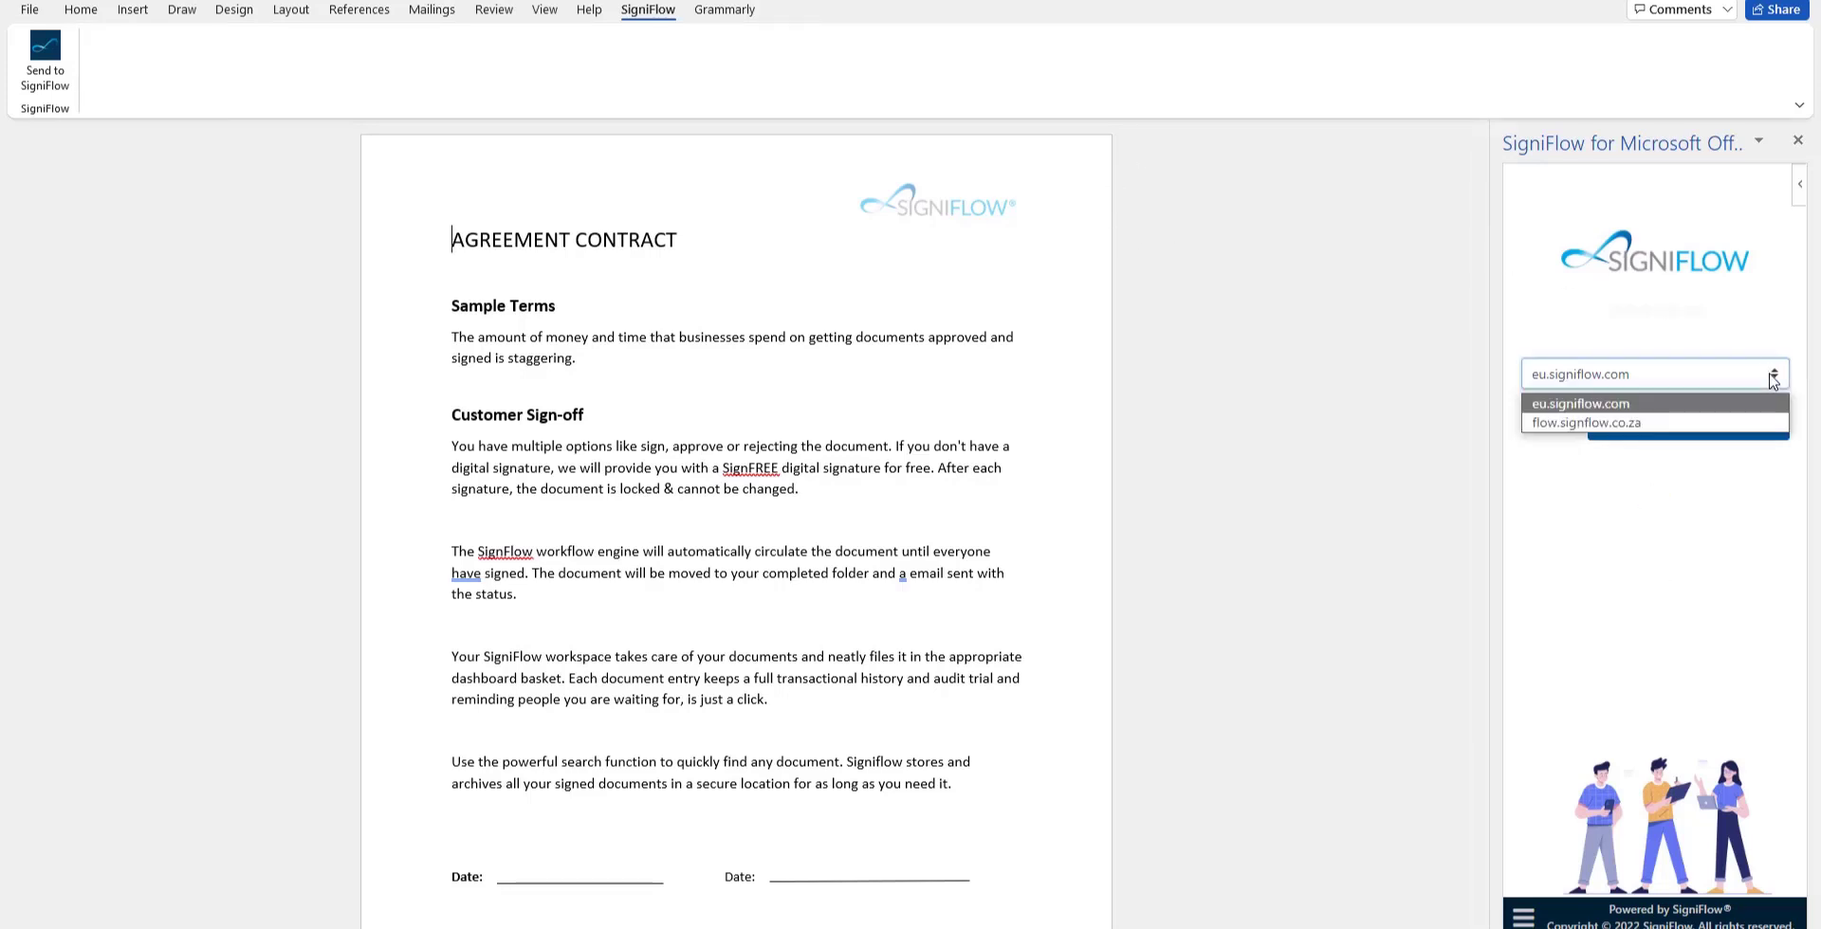
left_click(1628, 423)
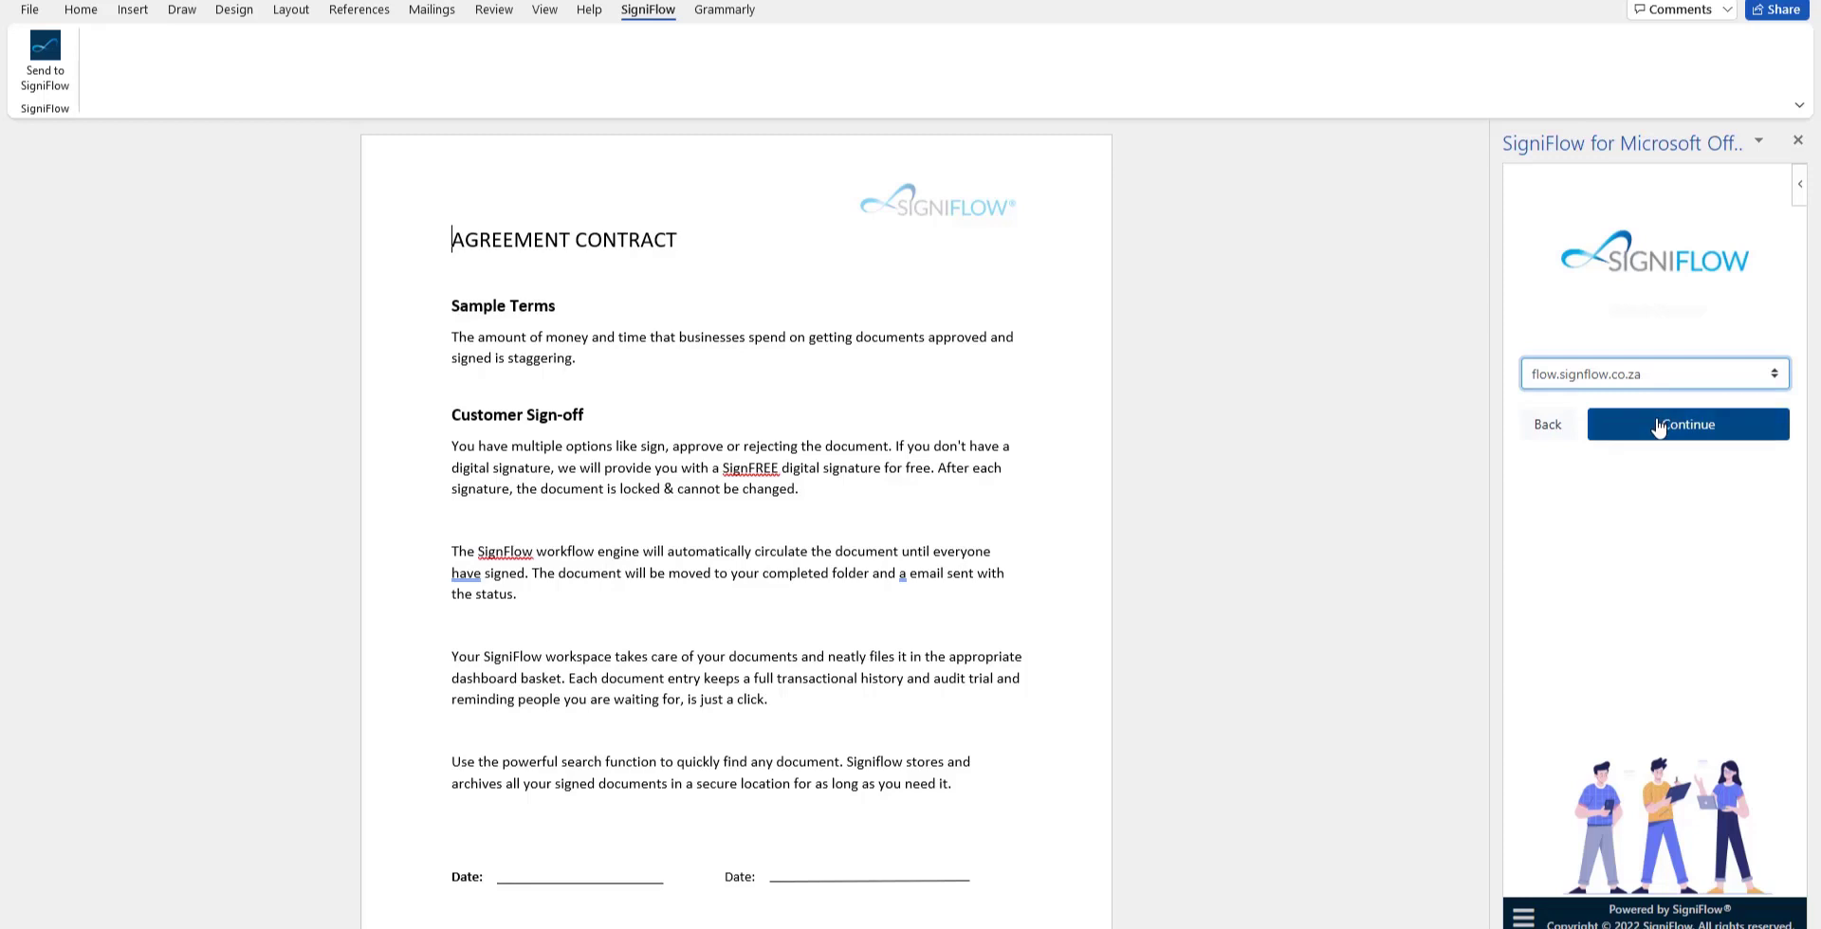
left_click(1658, 428)
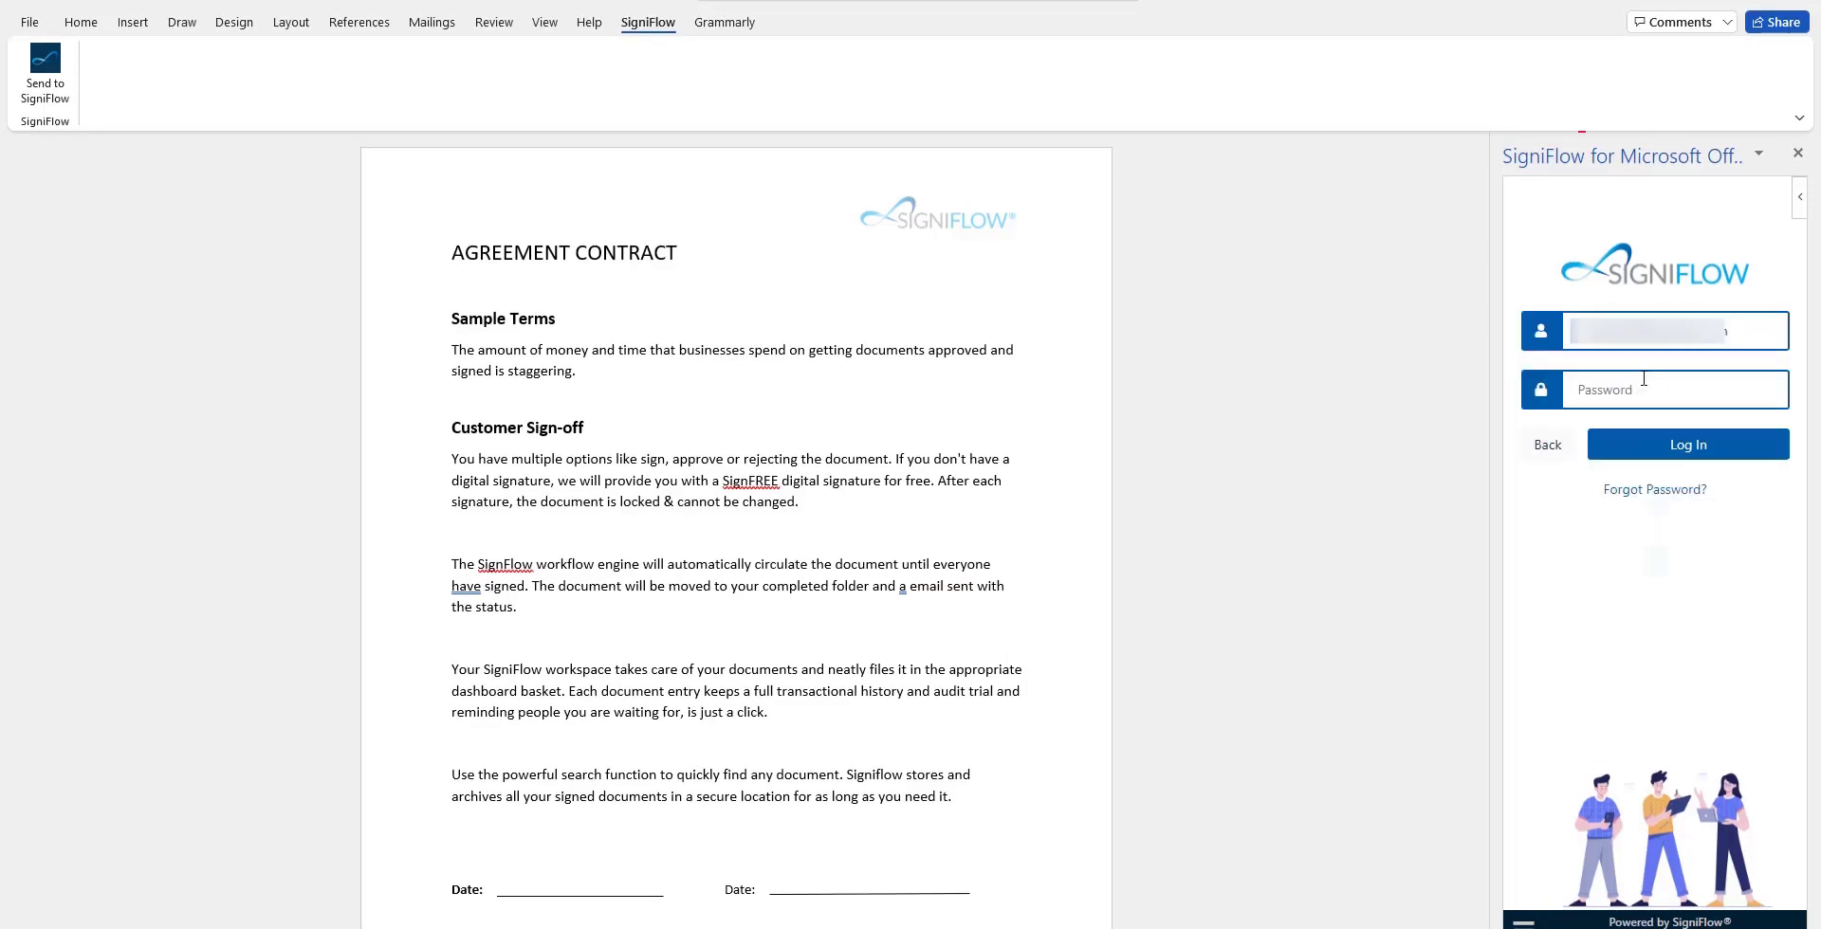
Enter the account password and log in to the SigniFlow pane.
left_click(1644, 381)
type("•••••")
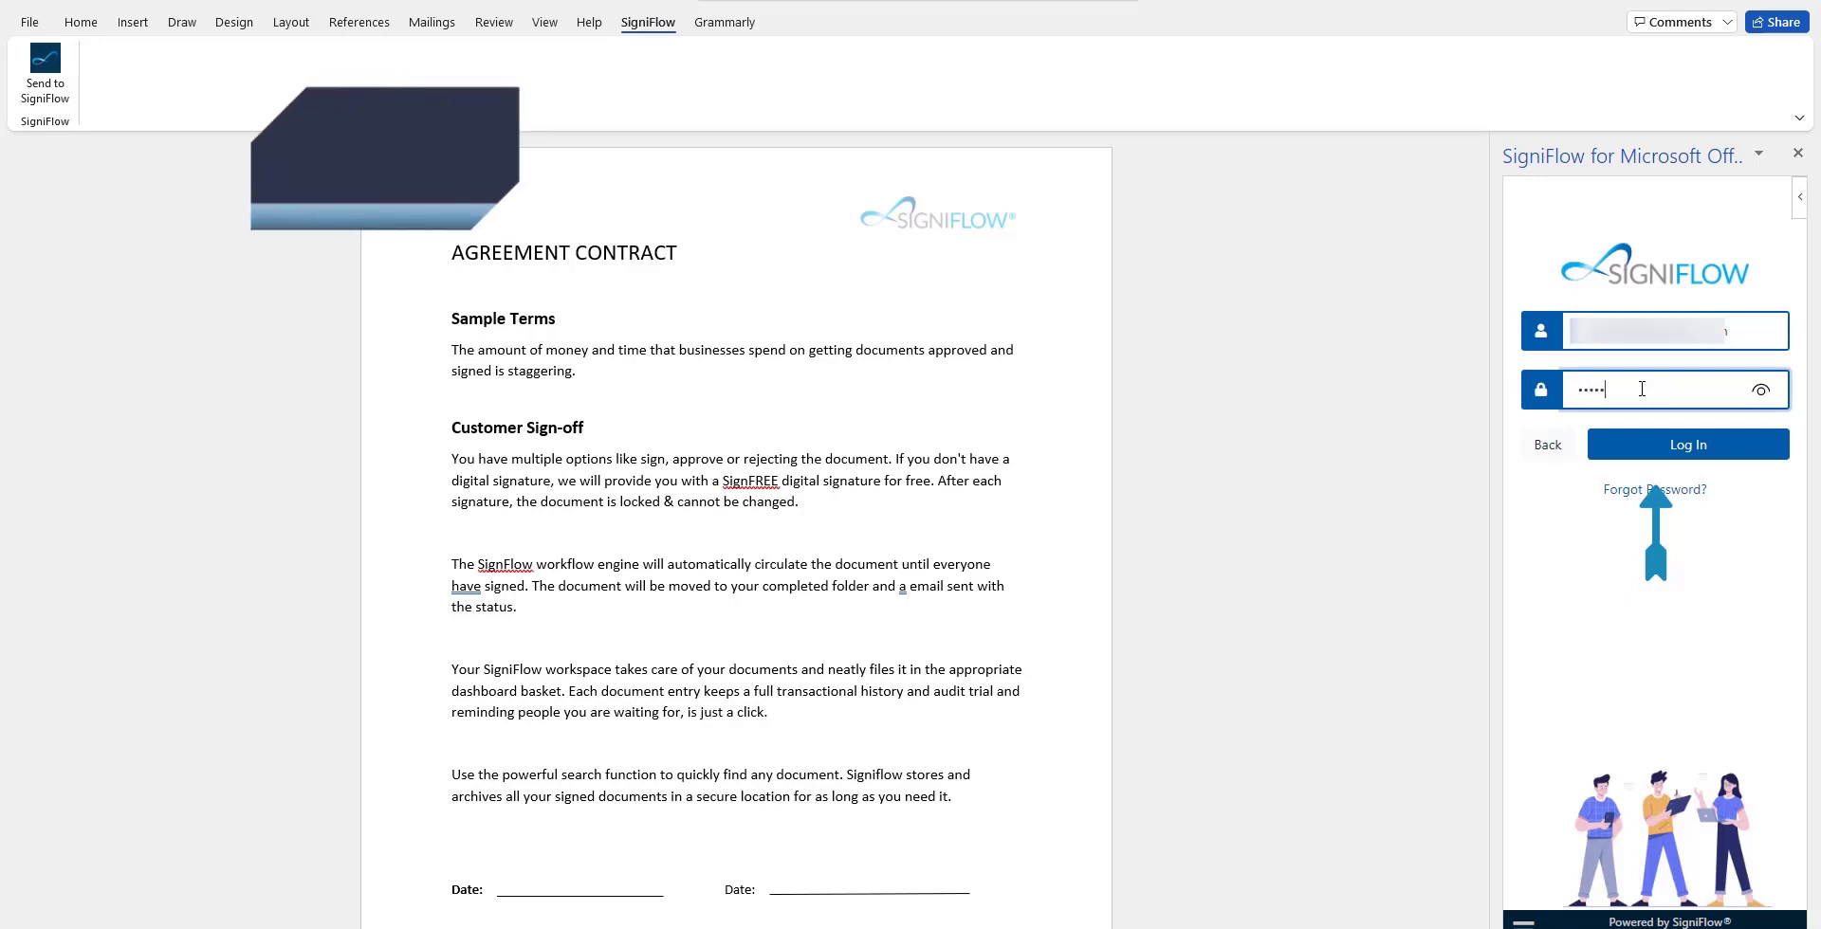
type("••••••")
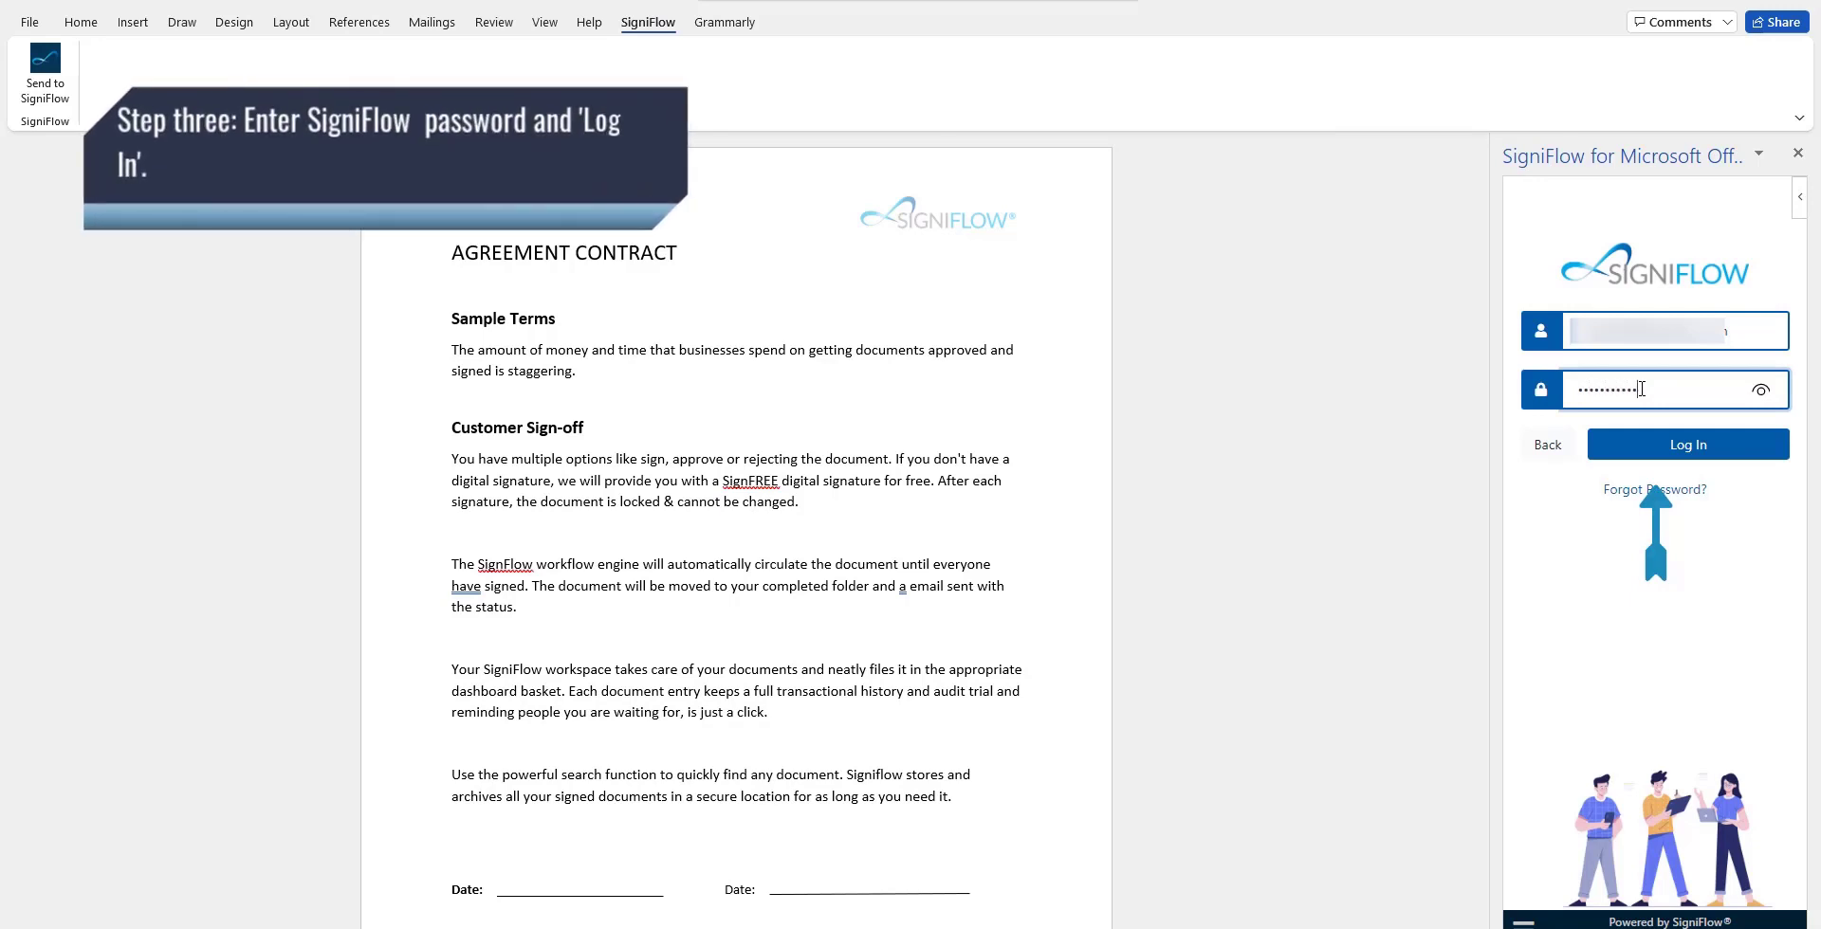
type("••••")
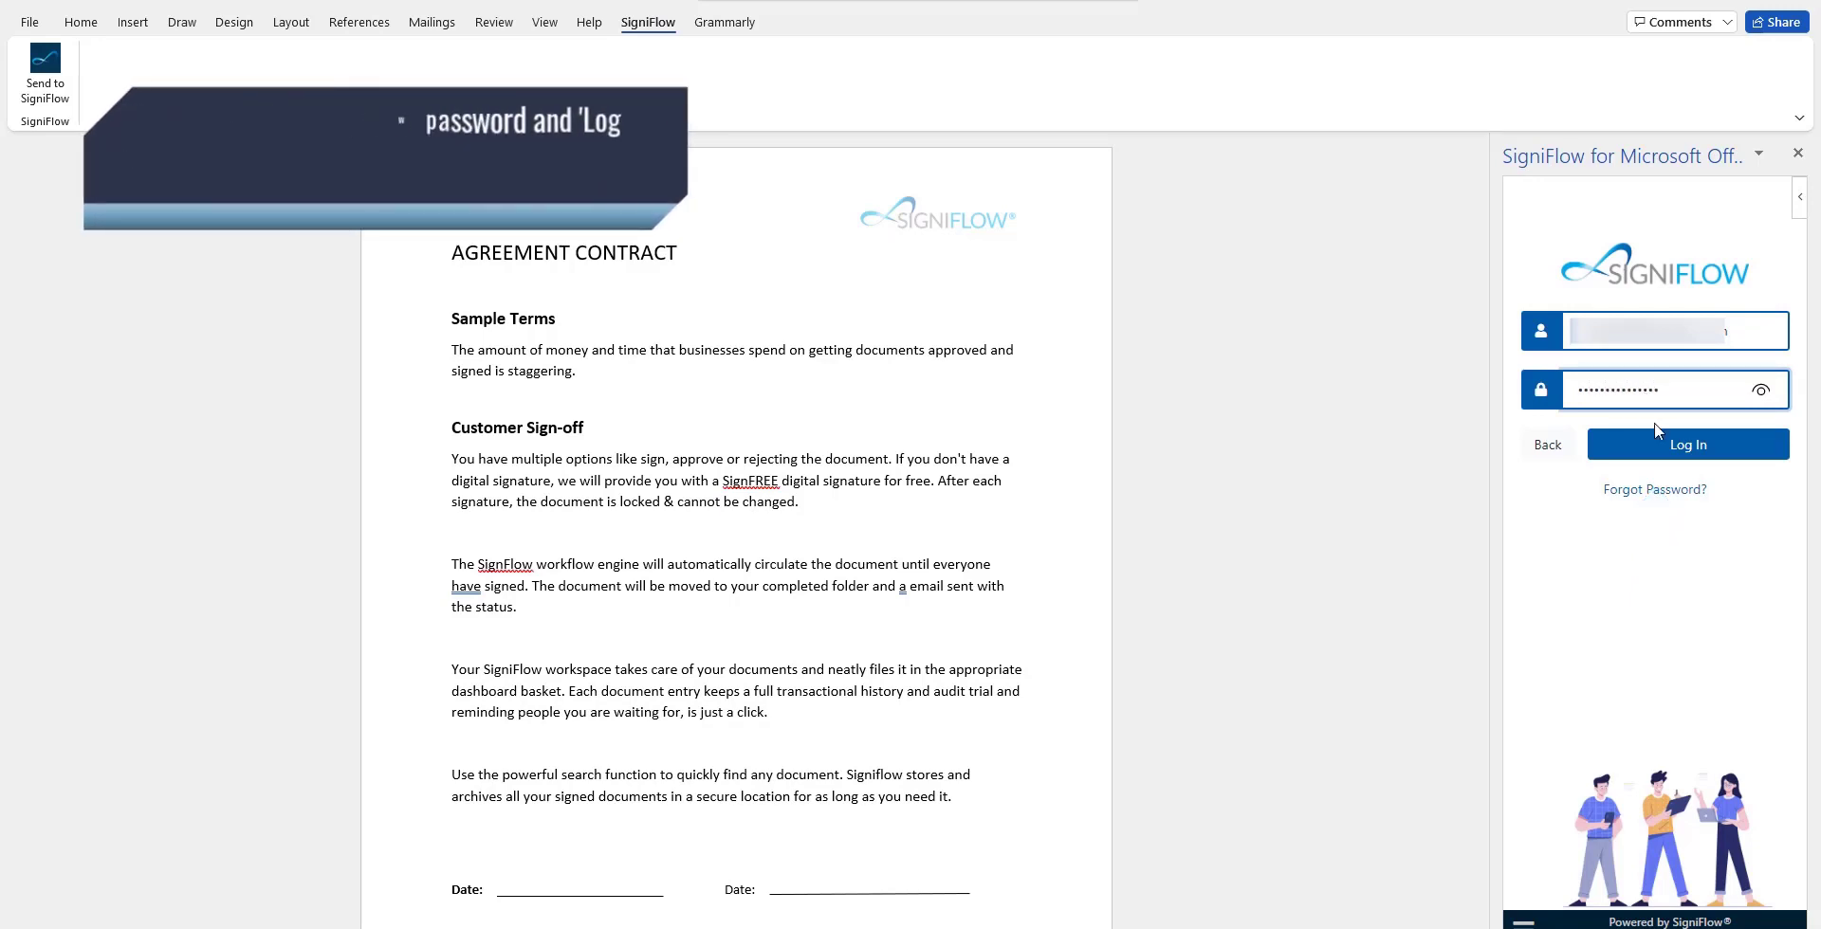
left_click(1661, 453)
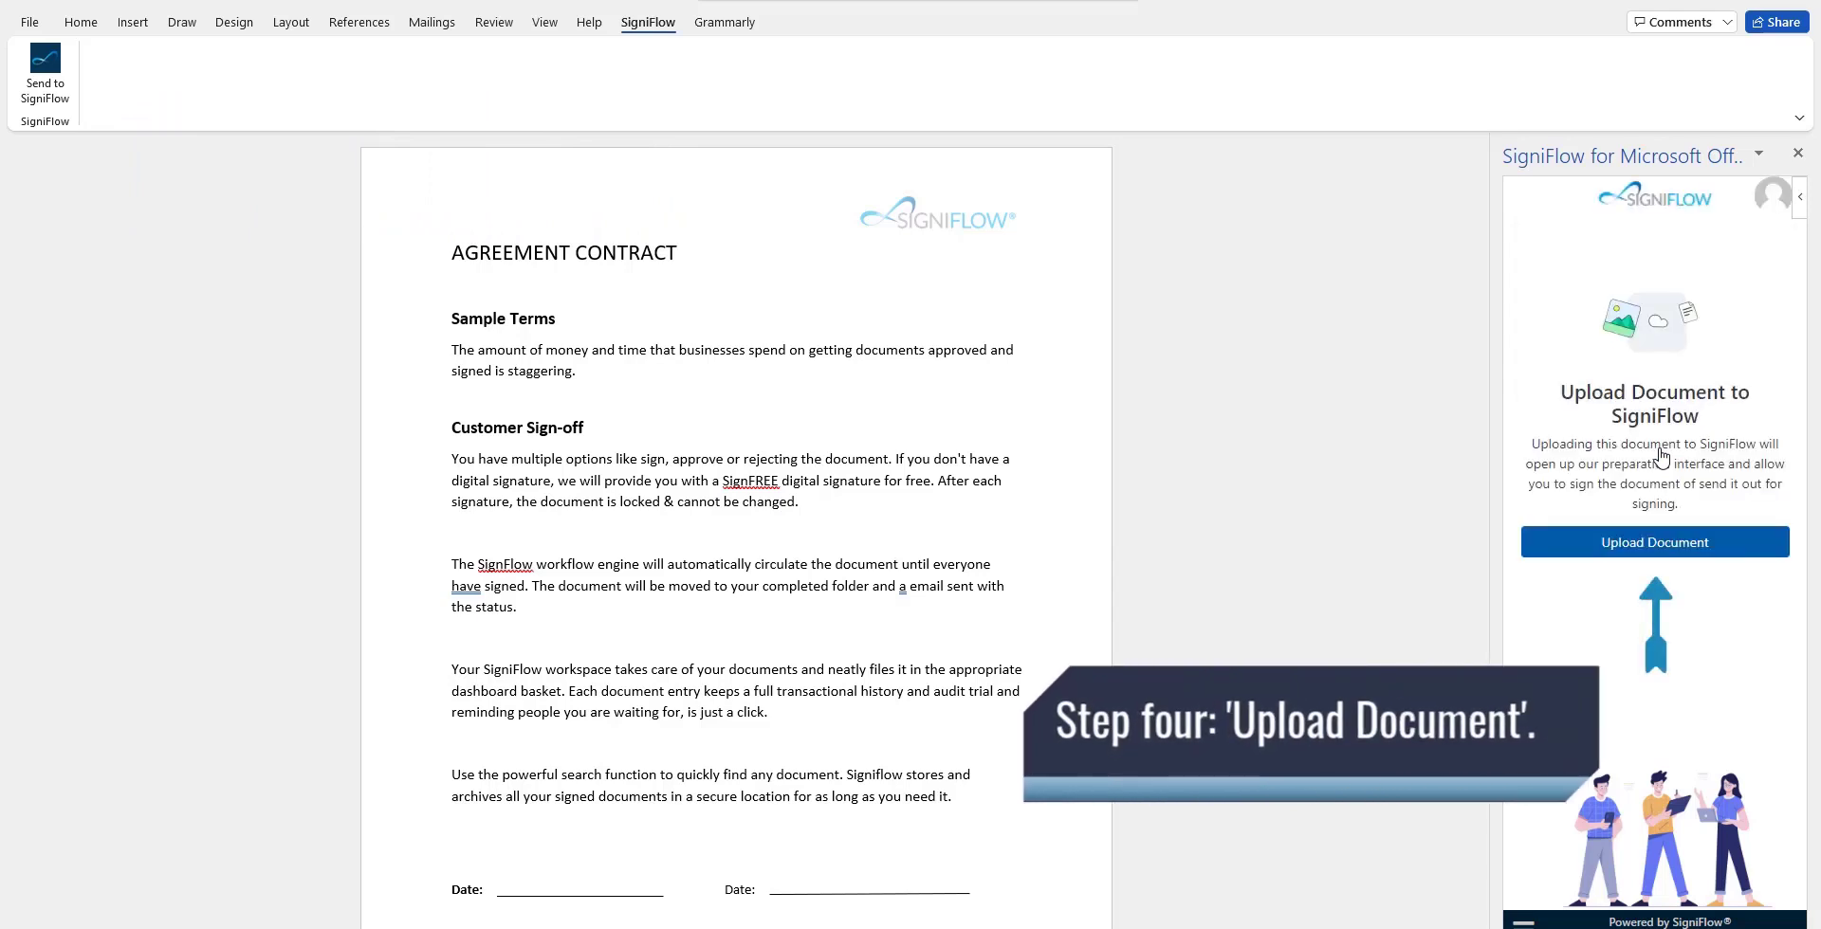
Upload the contract, sign in on the website and proceed from Document Information to Recipients.
left_click(1662, 543)
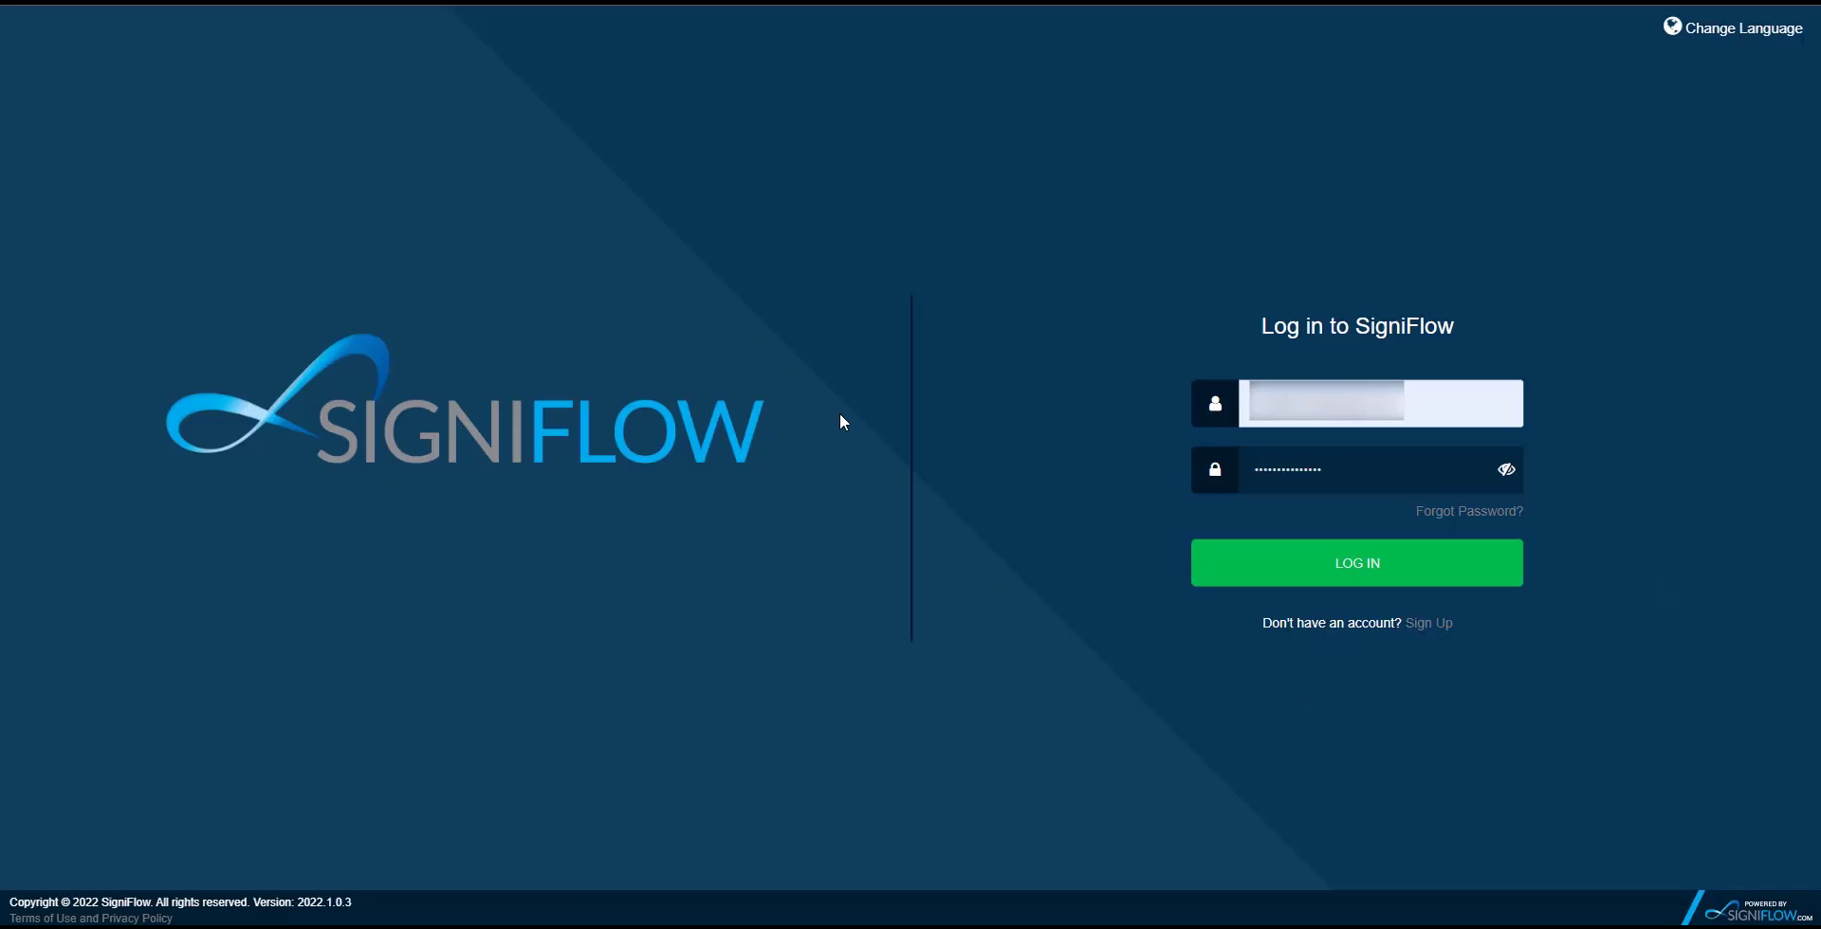
left_click(1266, 571)
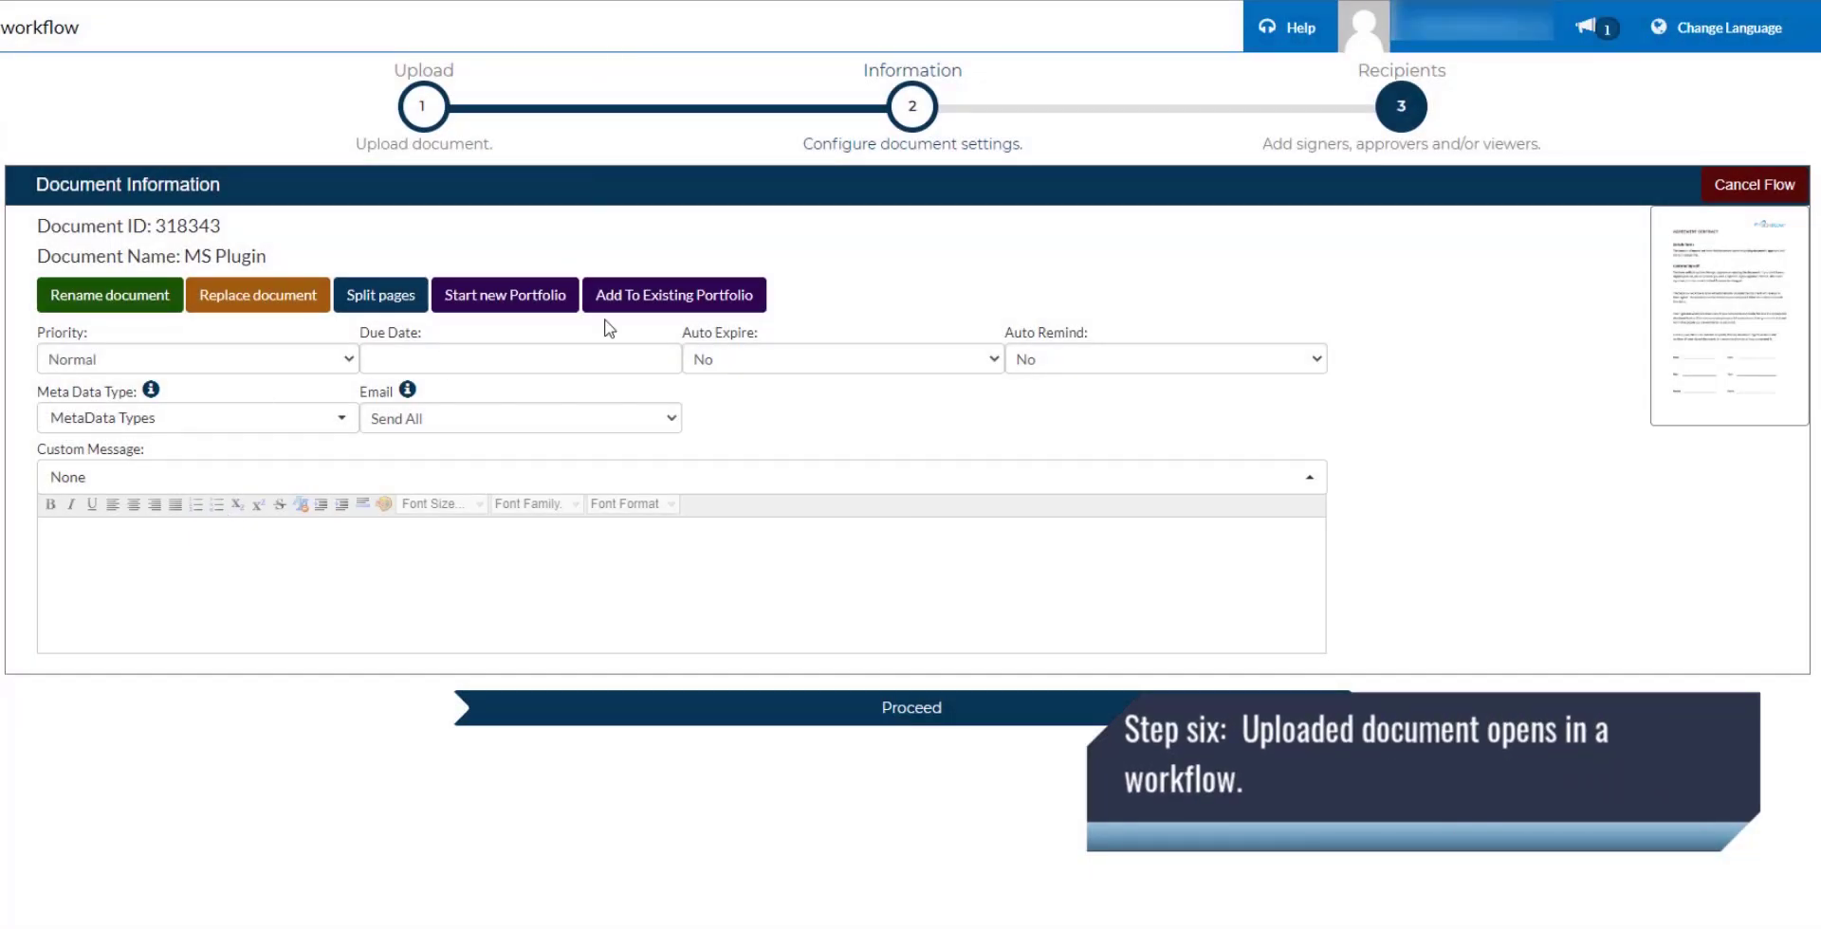
left_click(833, 713)
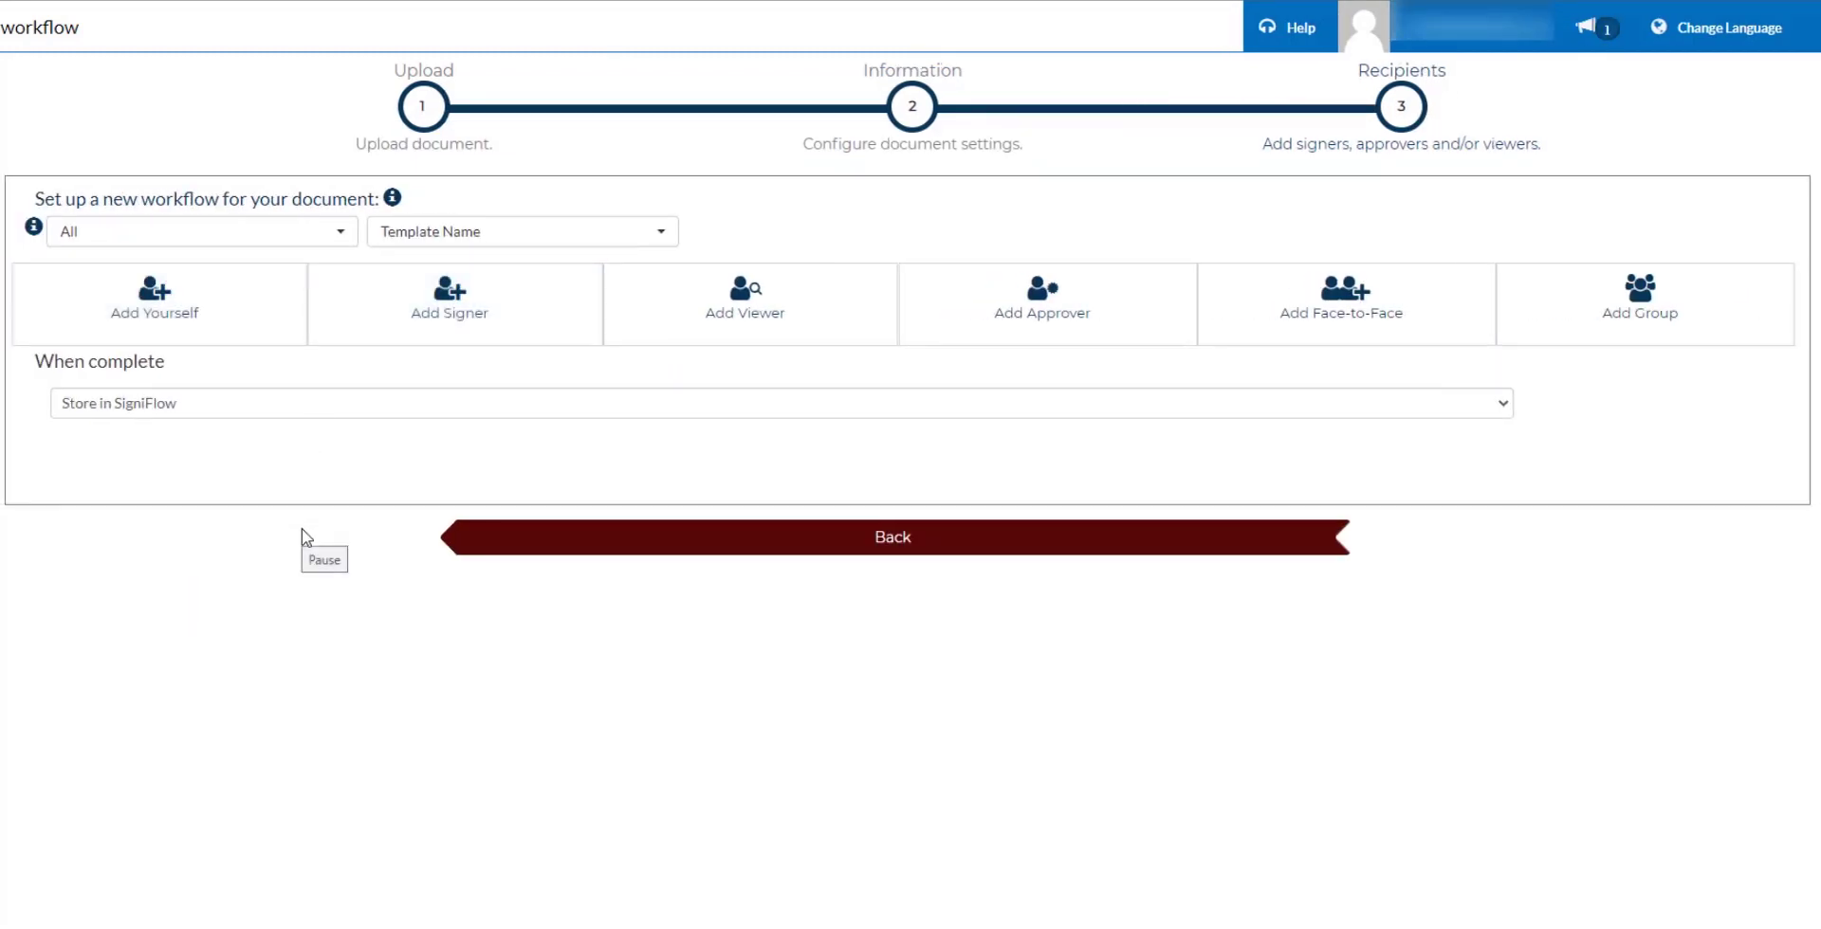
Add a new signer and enter the signer's first and last name.
left_click(479, 327)
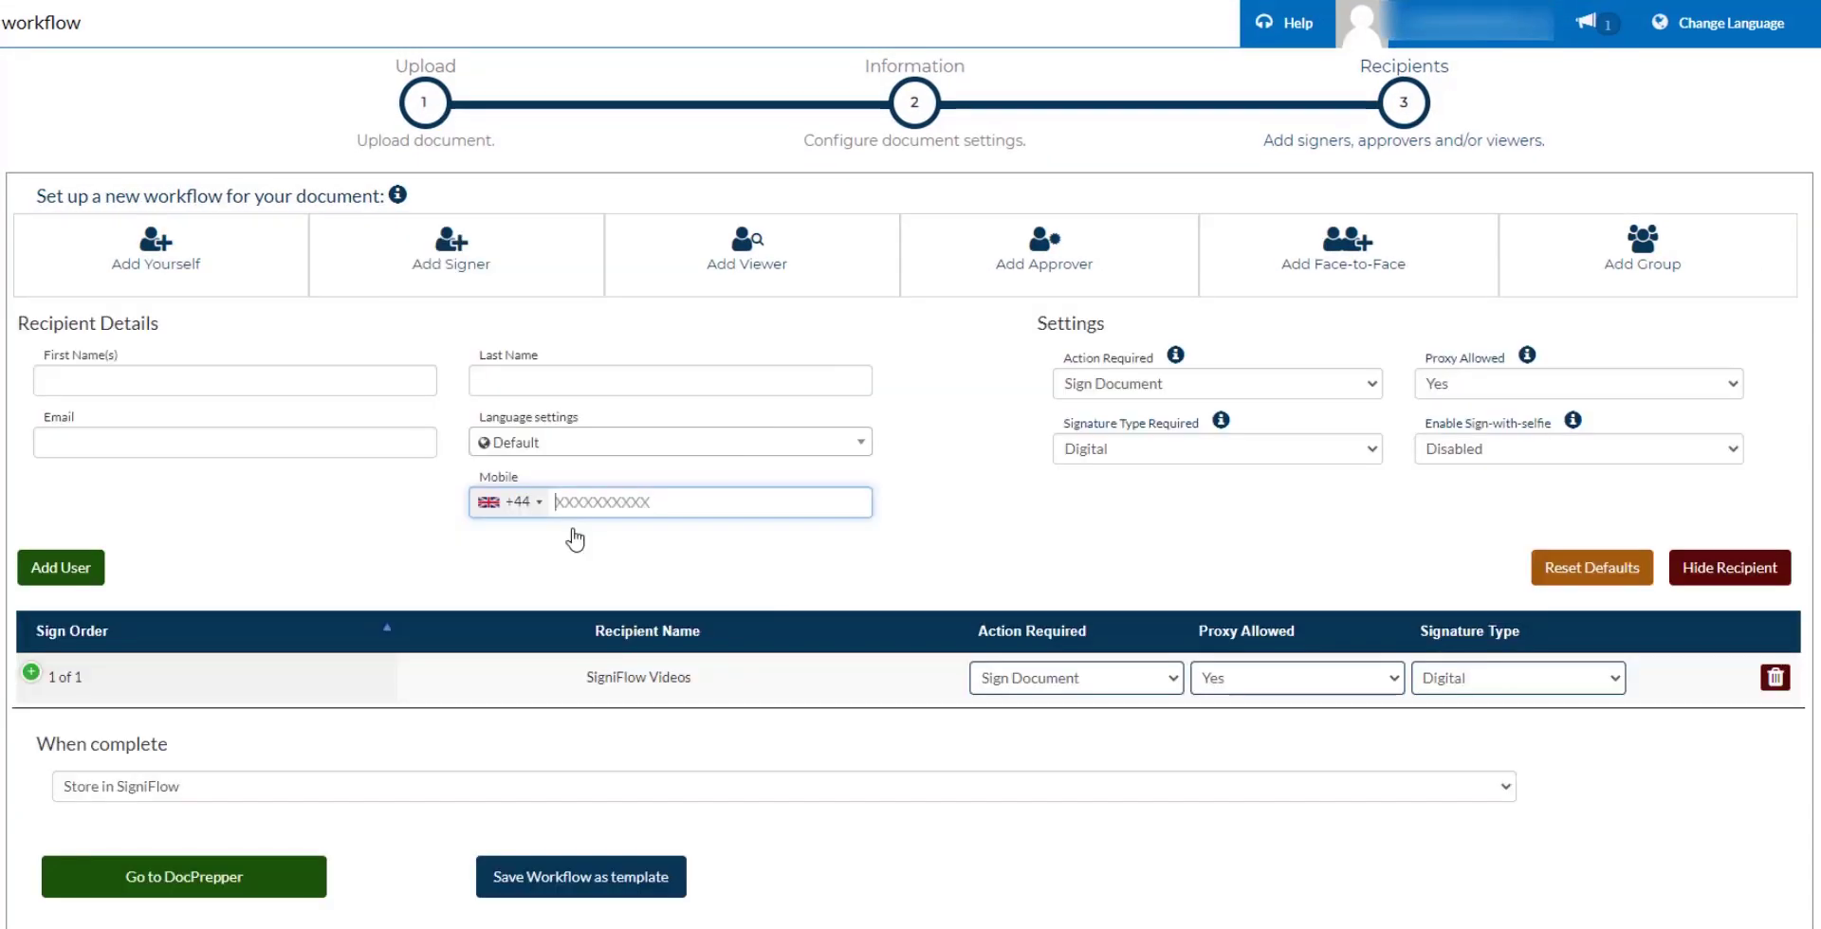
left_click(117, 373)
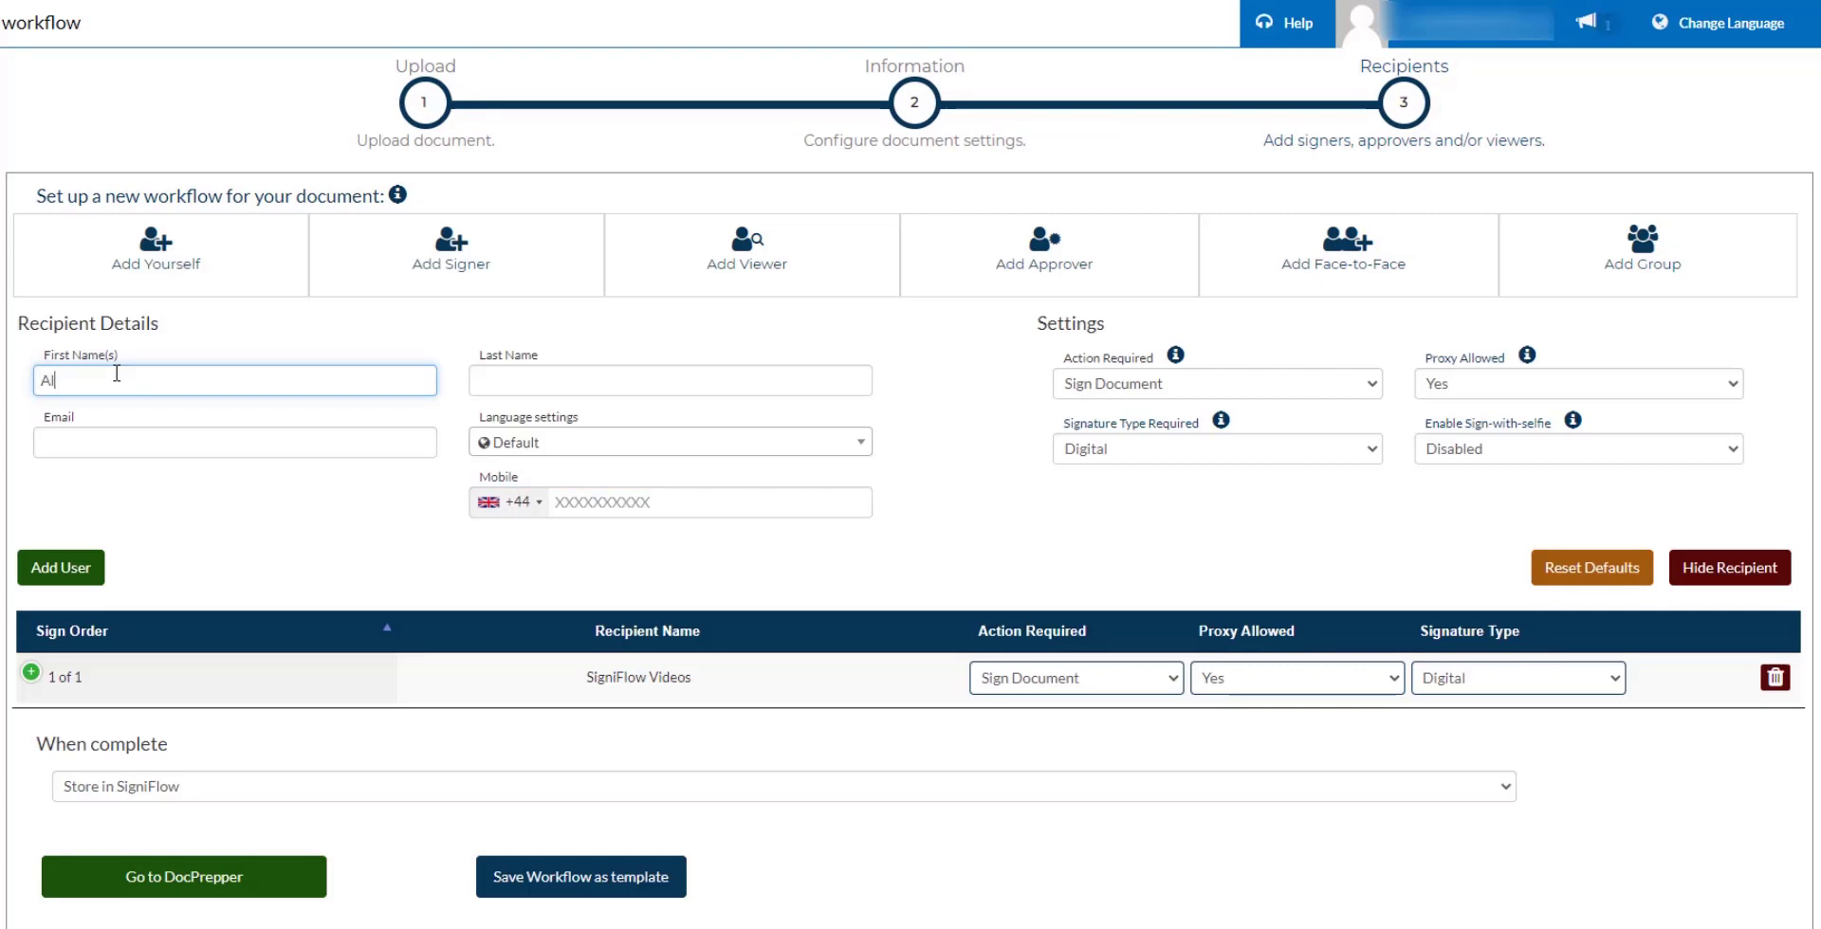
left_click(566, 380)
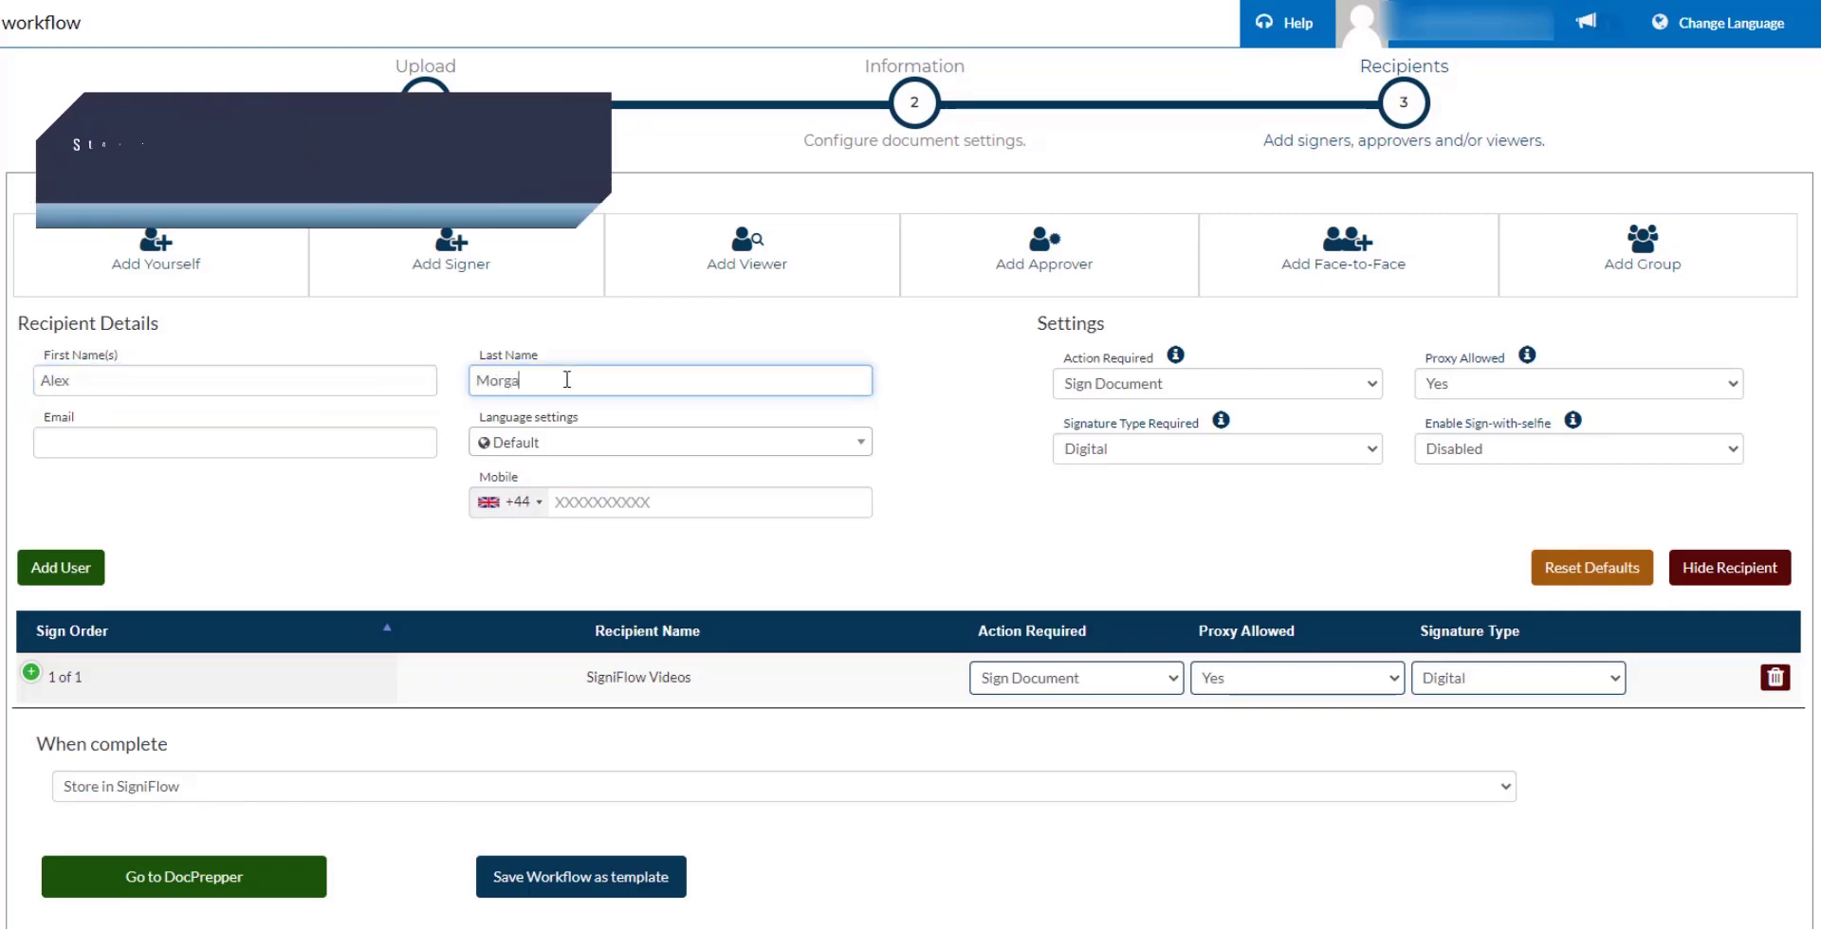
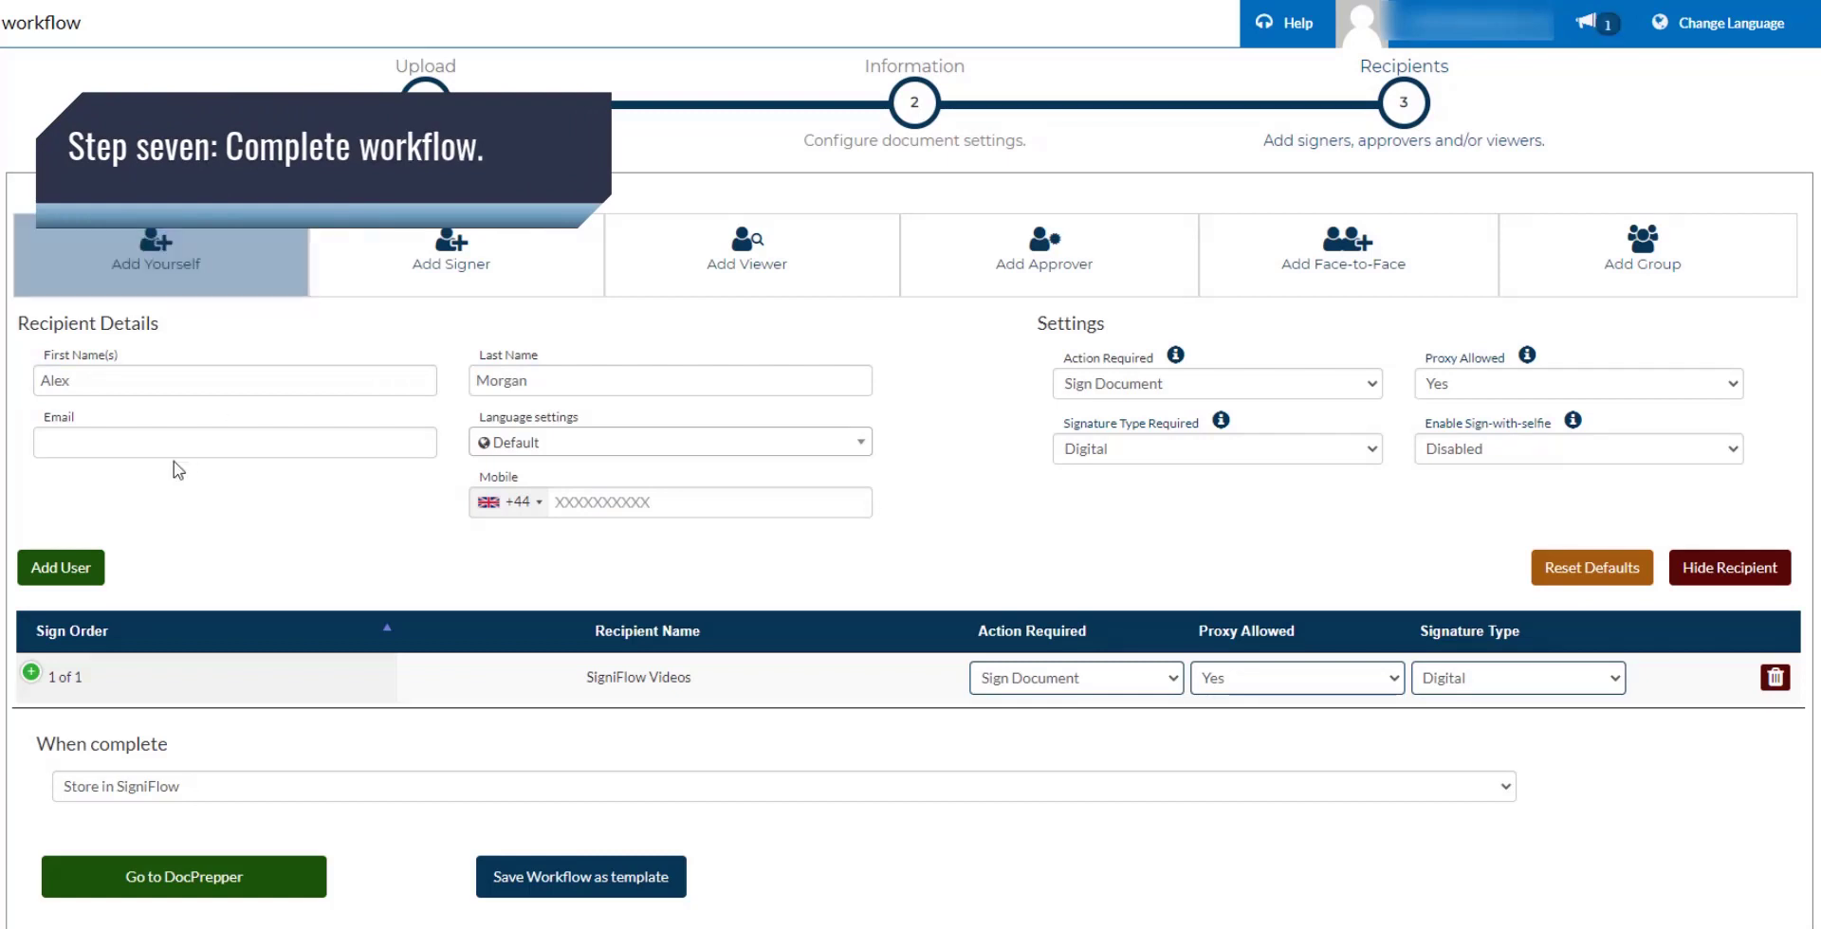
Fill in the signer's e-mail, add them as recipient 2 and open DocPrepper.
left_click(113, 450)
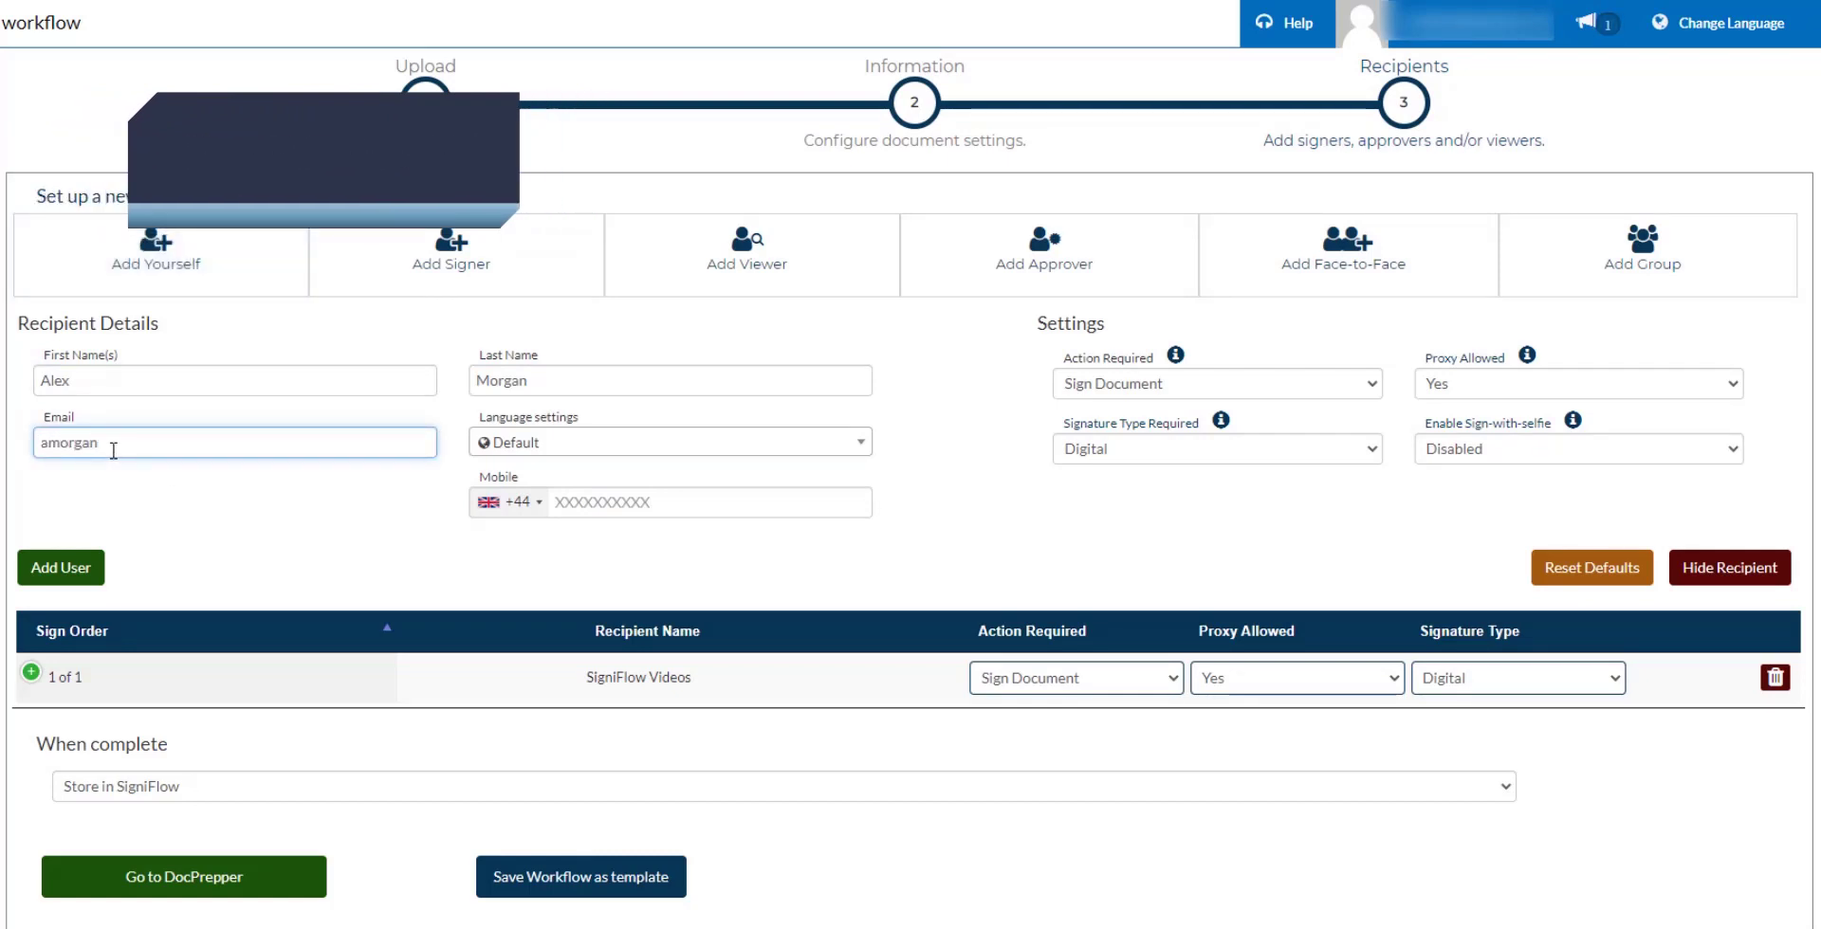
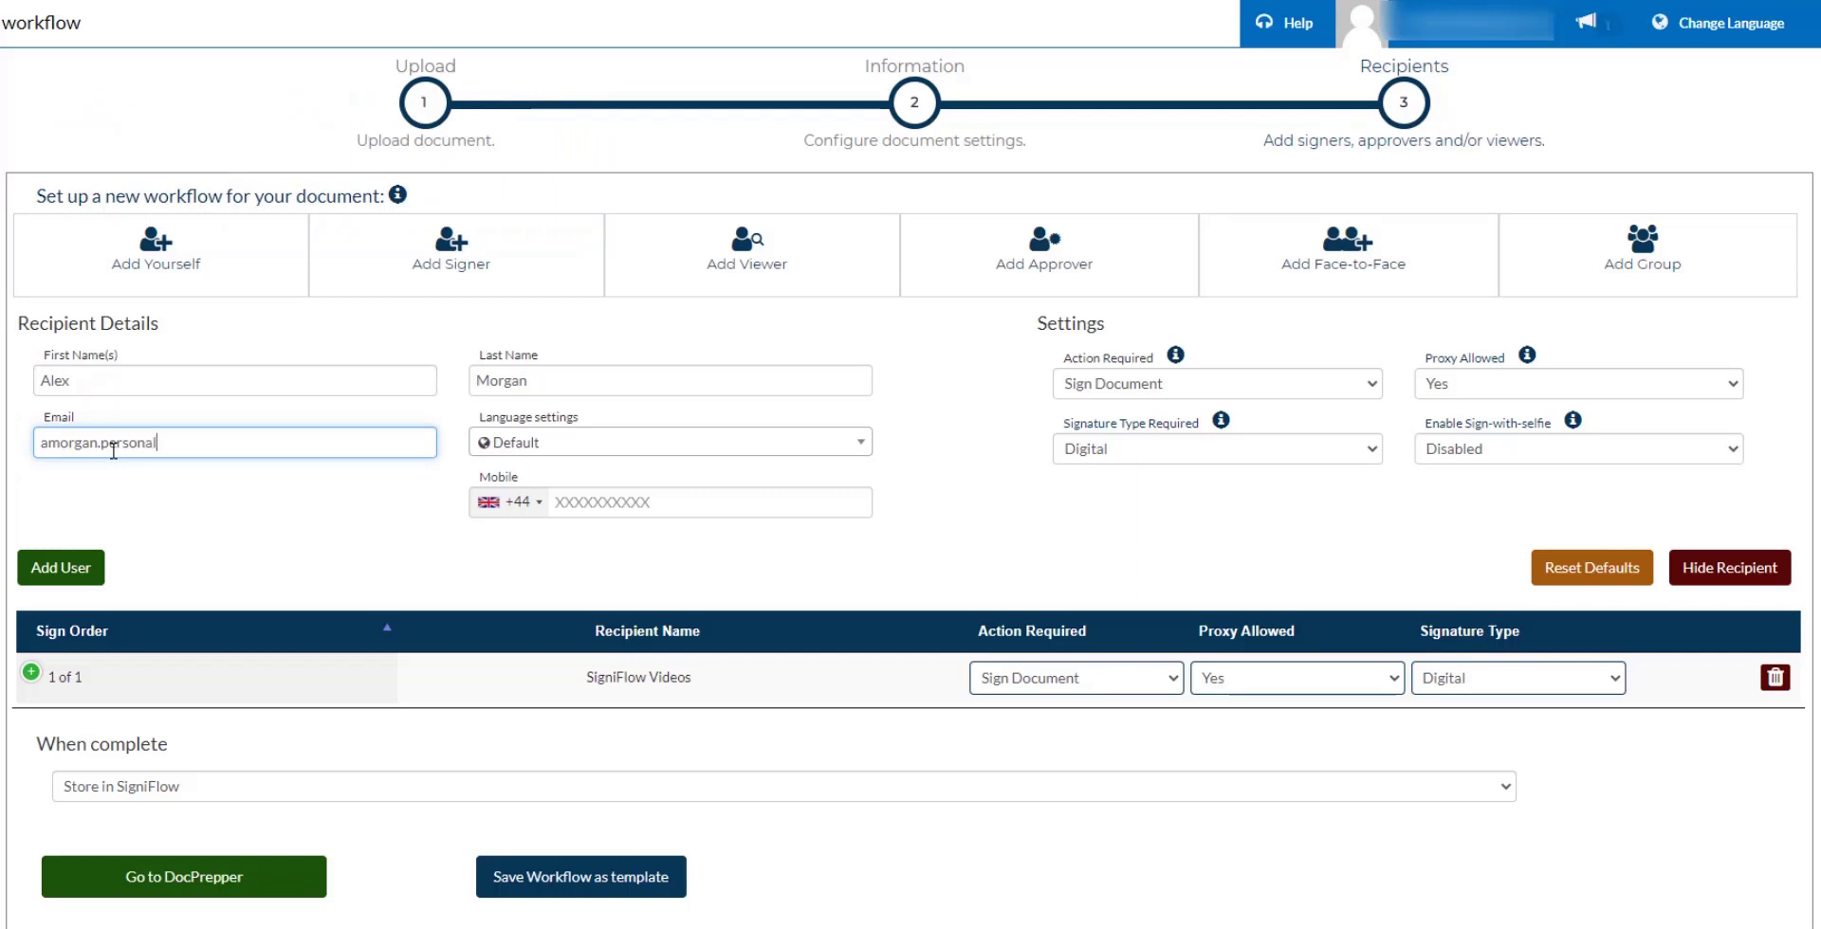
left_click(52, 571)
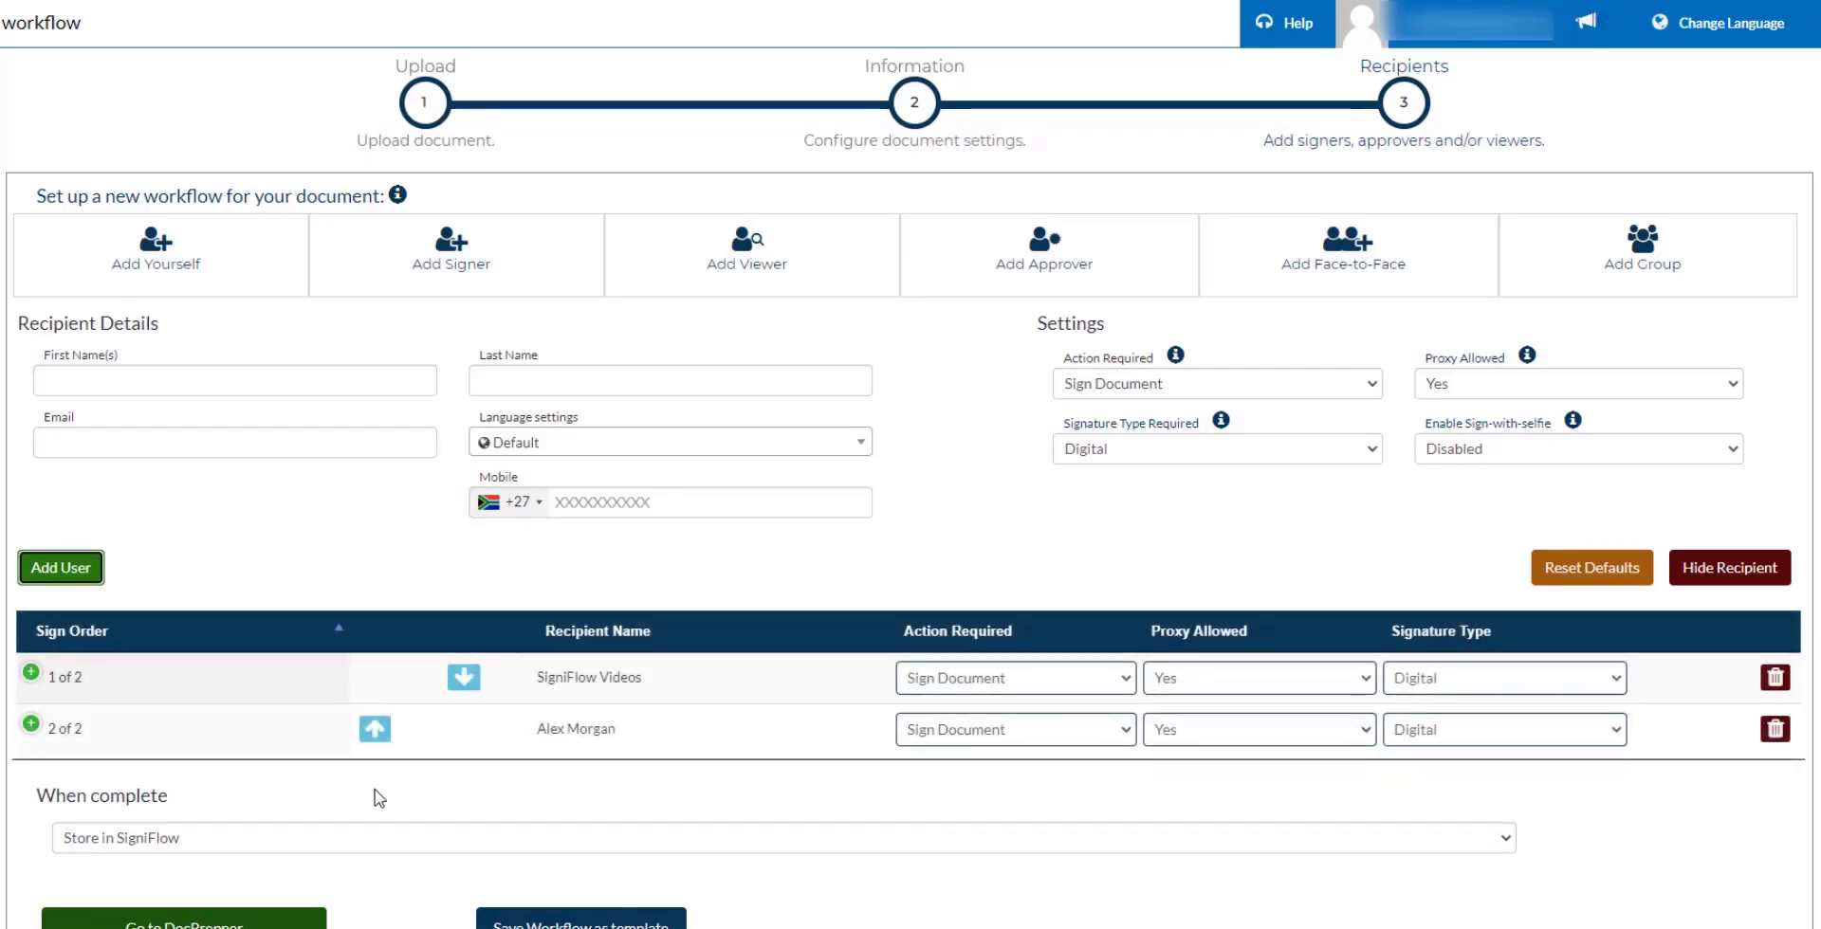
scroll(374, 682, "down", 2)
left_click(258, 759)
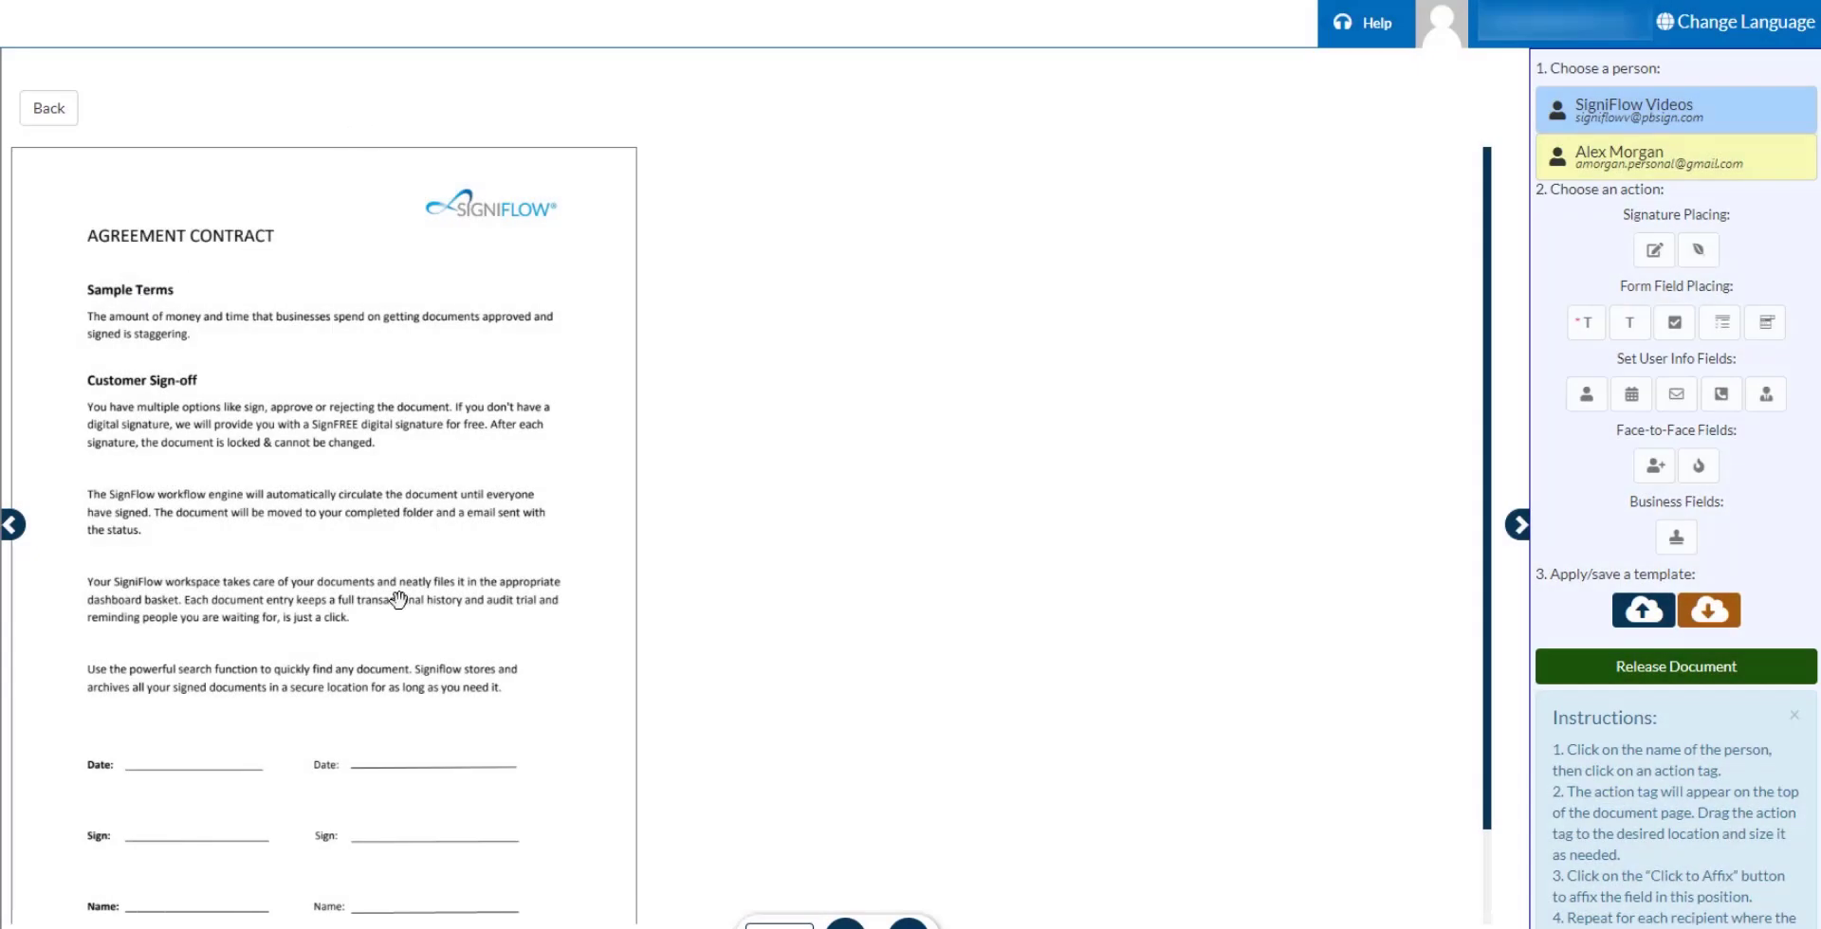
Affix the first recipient's signature and date fields on the left Sign and Date lines.
left_click(1642, 107)
left_click(1654, 249)
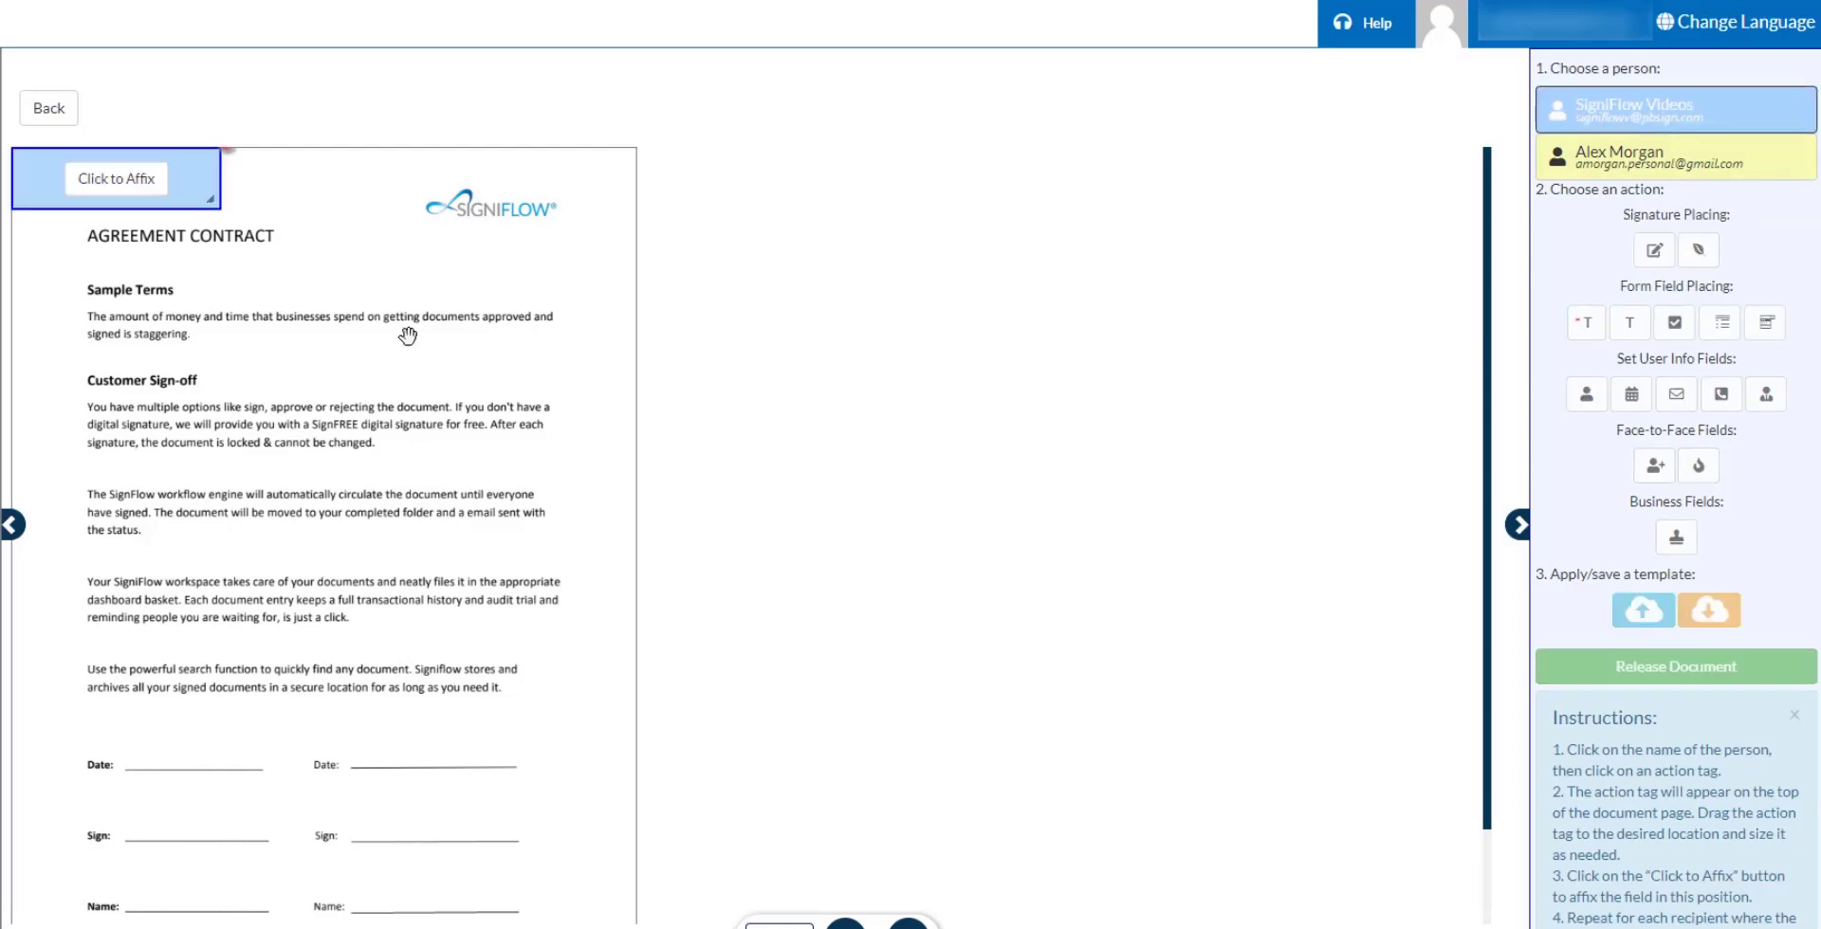
left_click_drag(195, 192, 273, 817)
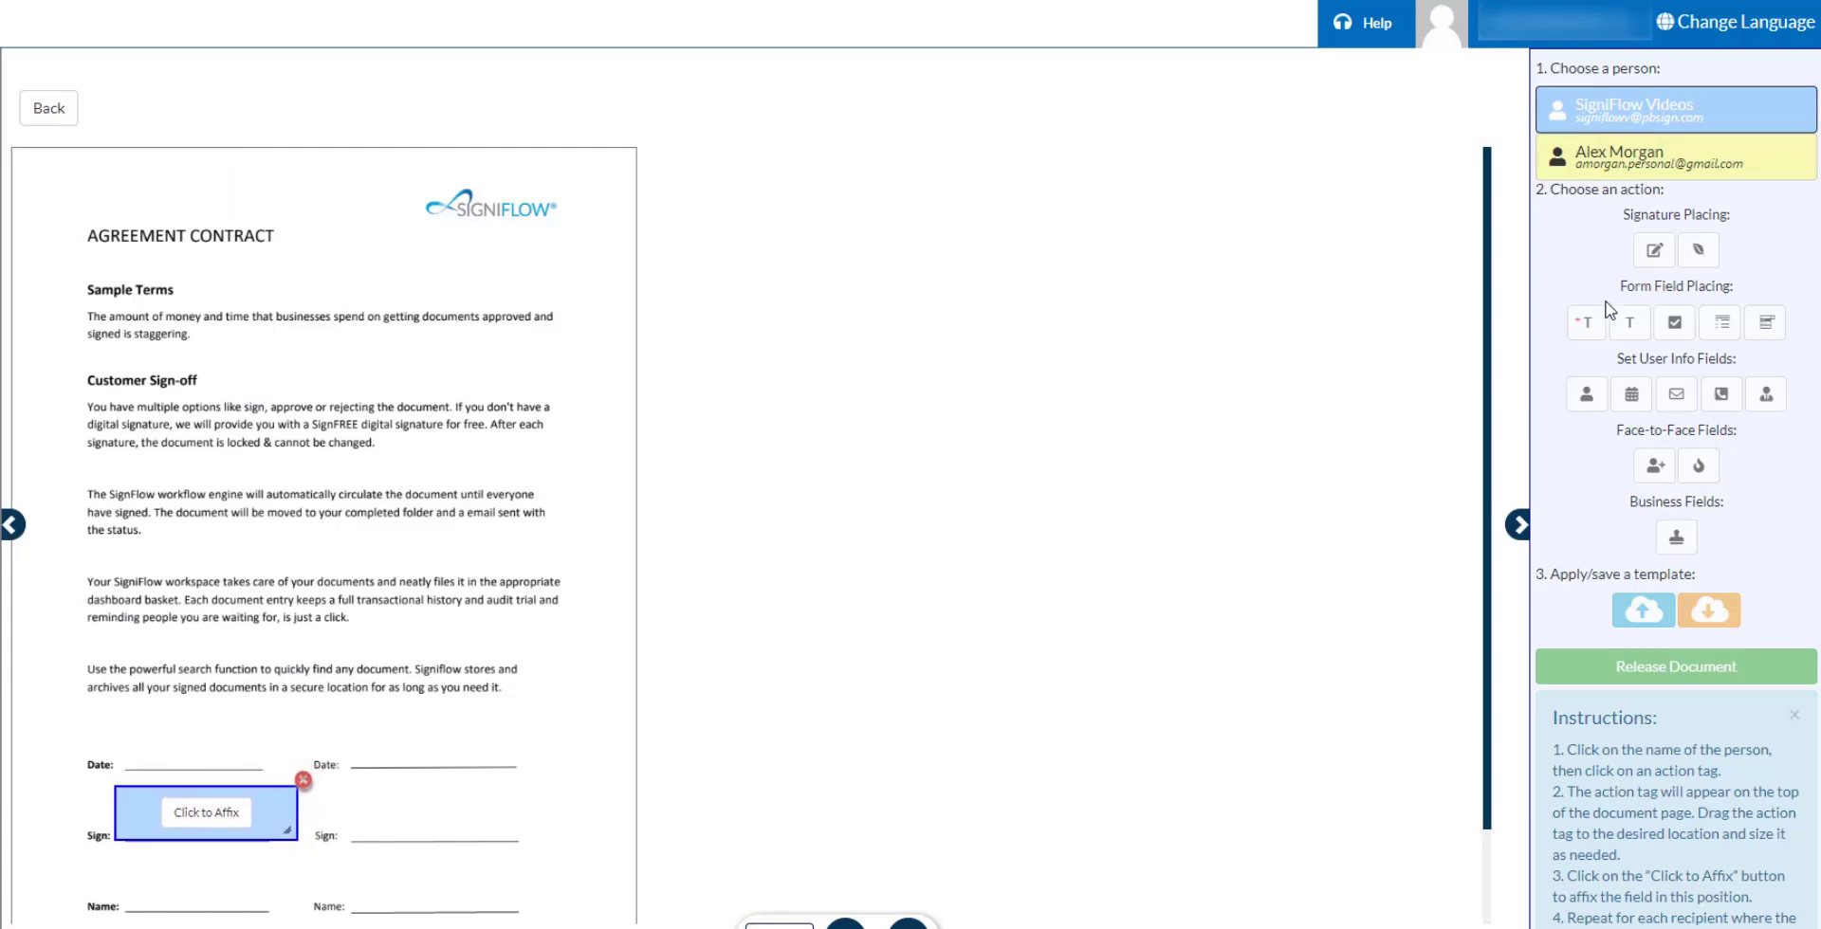
left_click(229, 811)
left_click(1632, 393)
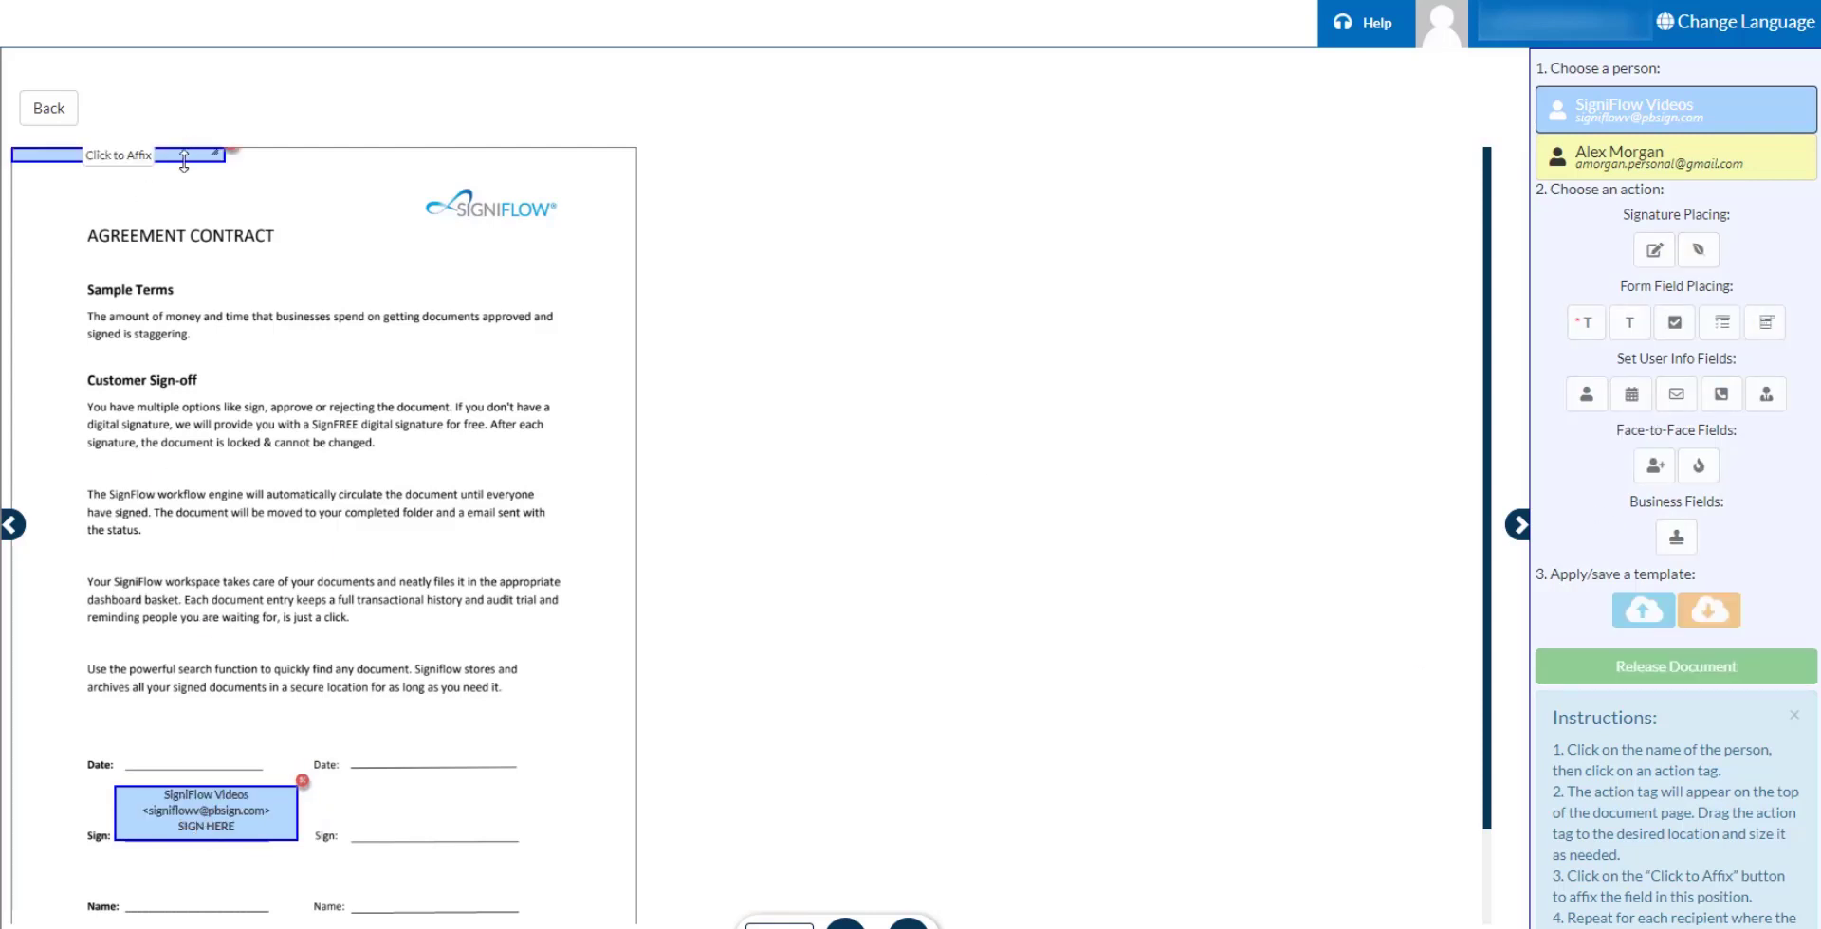
left_click_drag(184, 152, 299, 764)
left_click(223, 764)
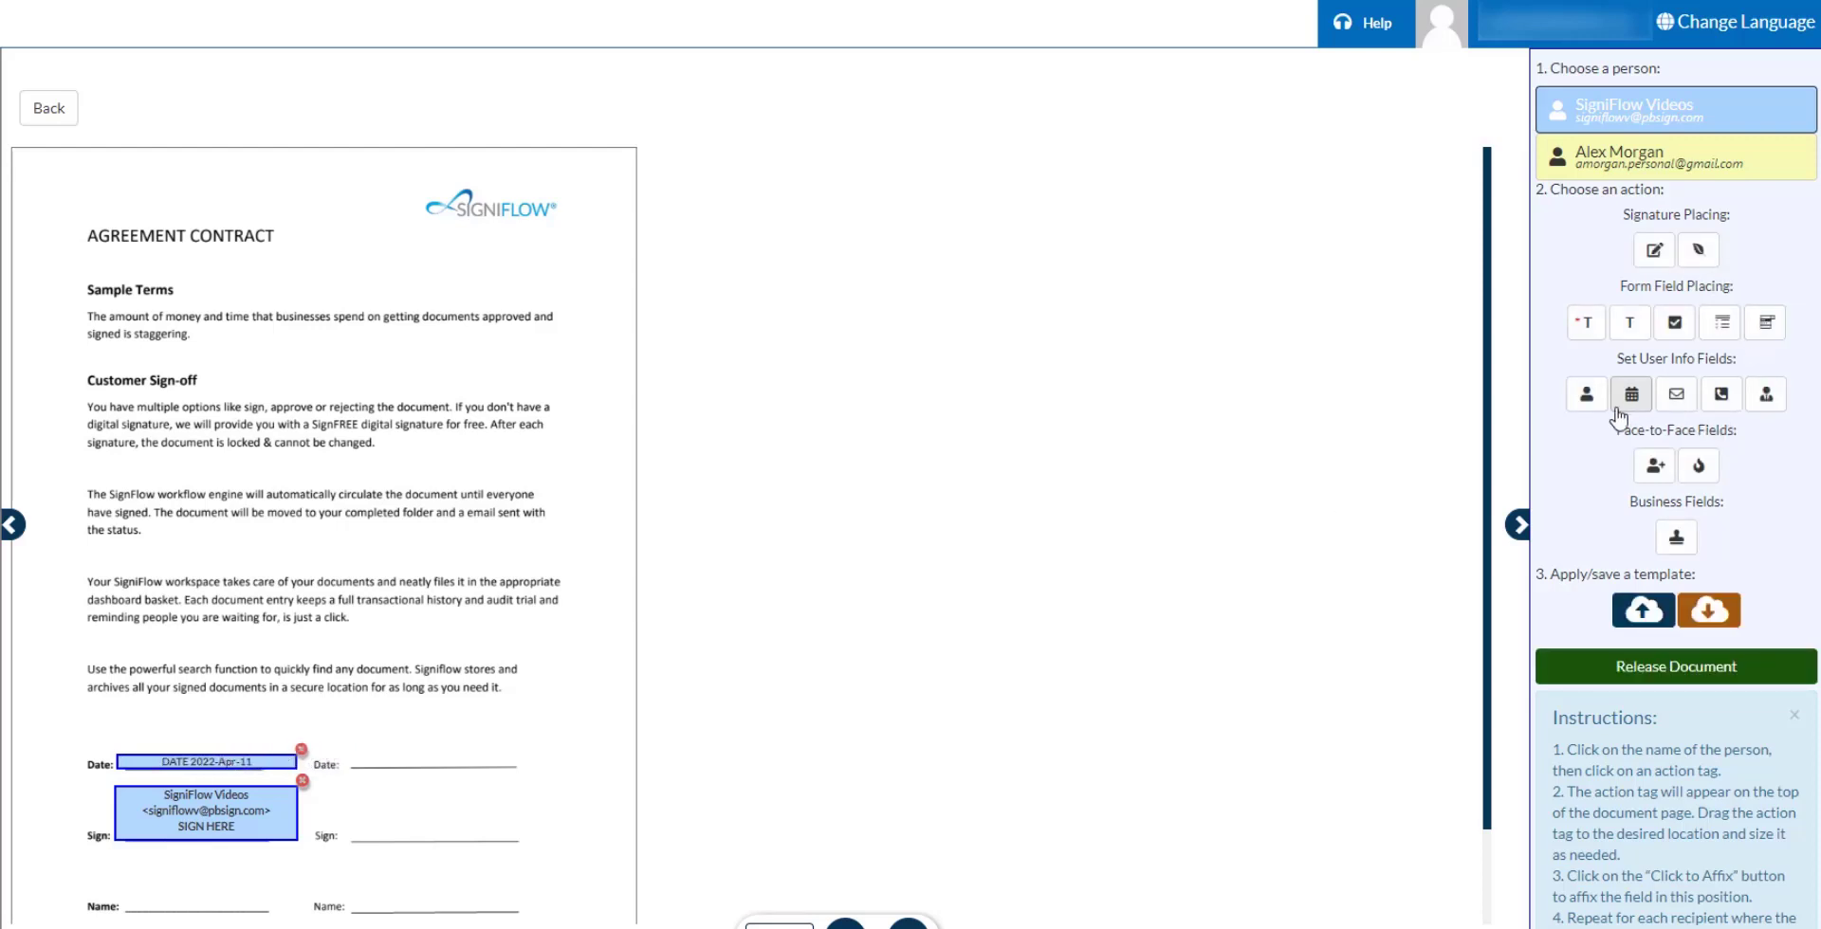
Affix the first recipient's name field on the left Name line, then add recipient 2's signature tag.
left_click(1586, 393)
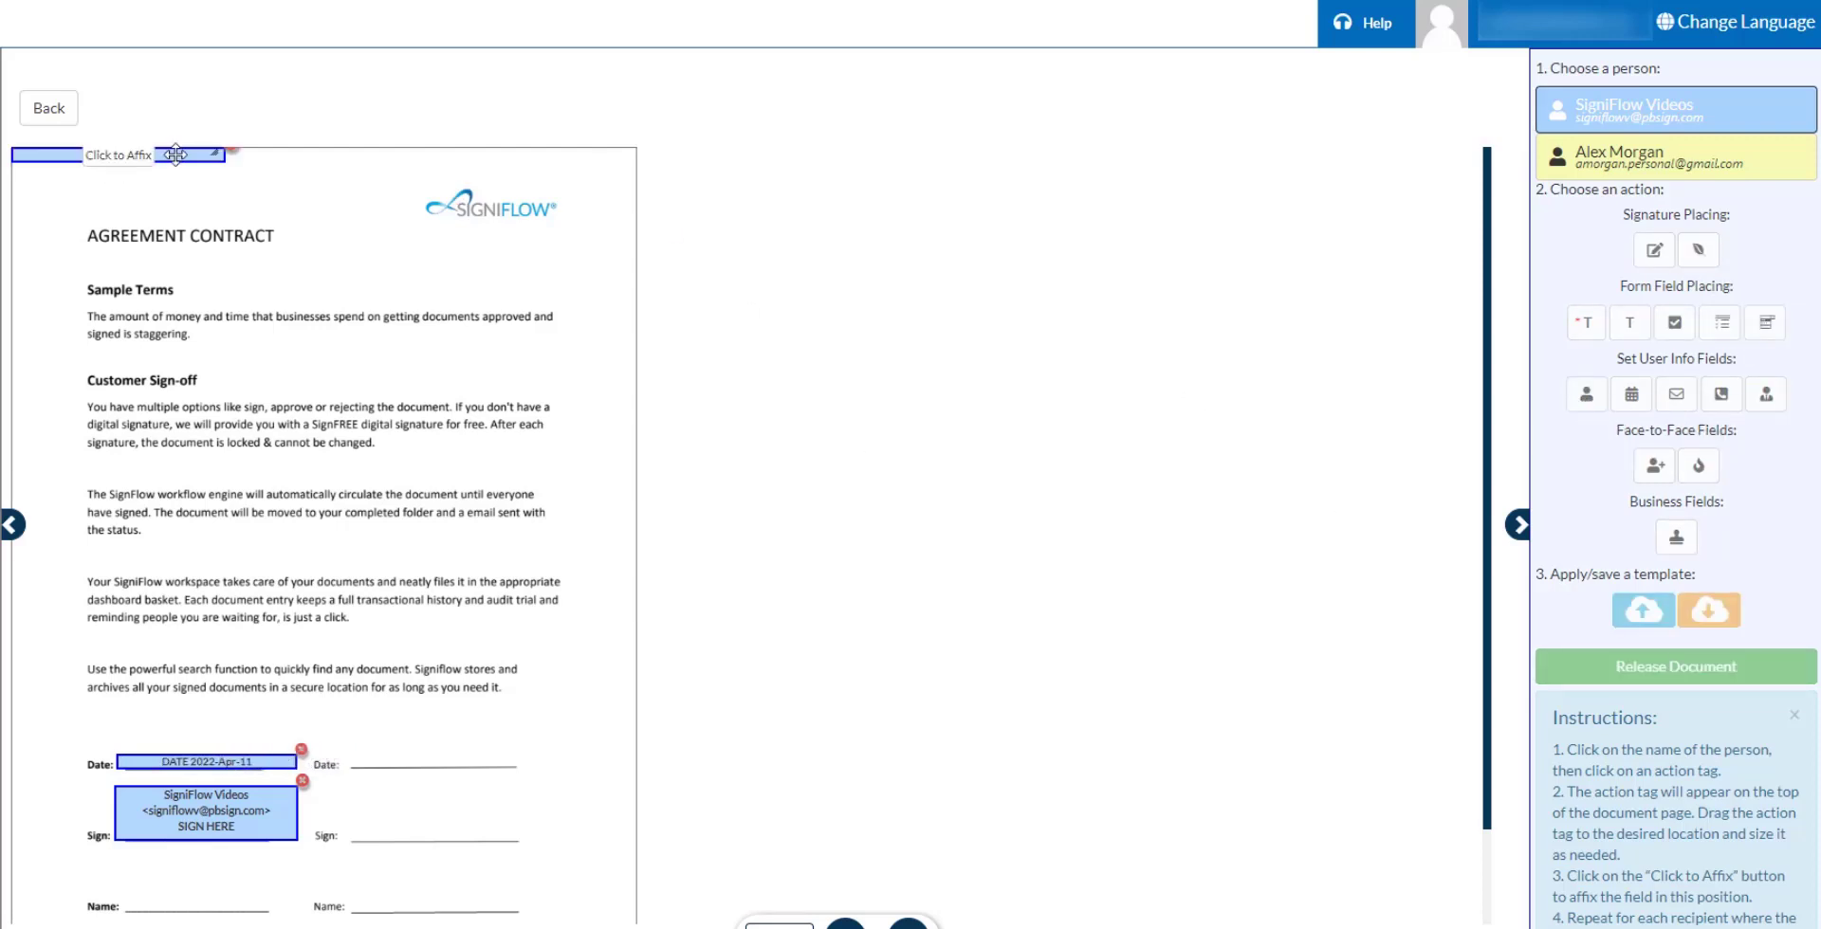
left_click_drag(176, 155, 296, 907)
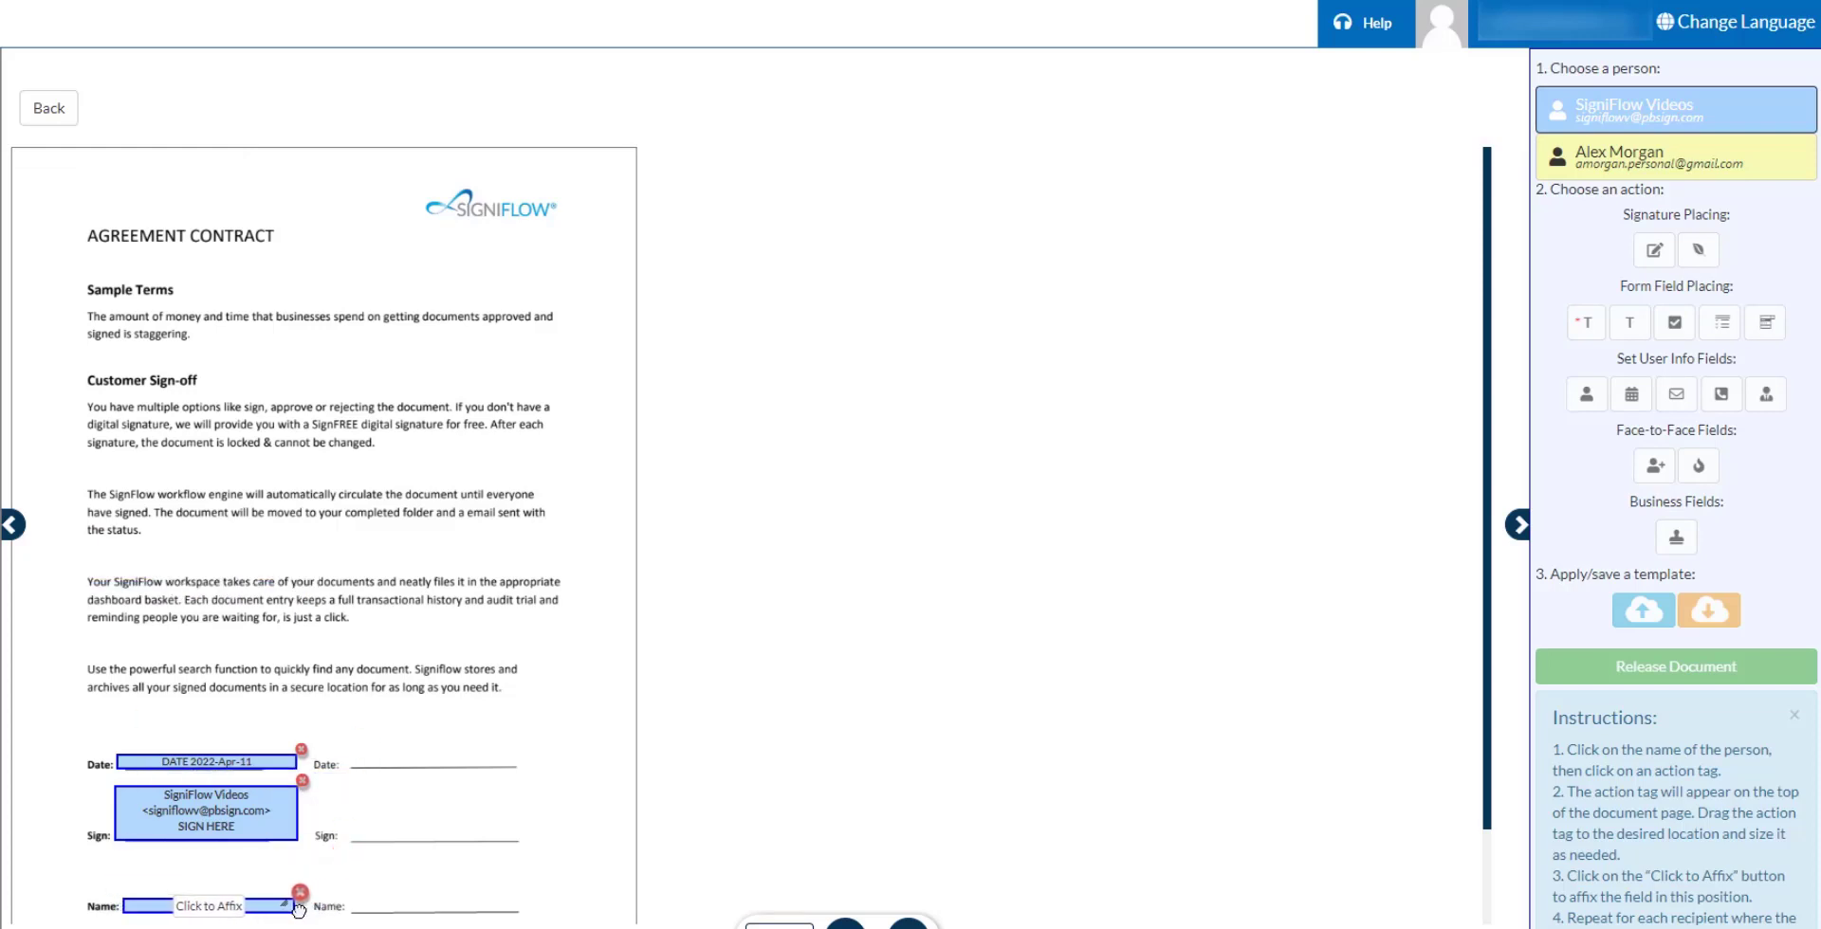
left_click(194, 908)
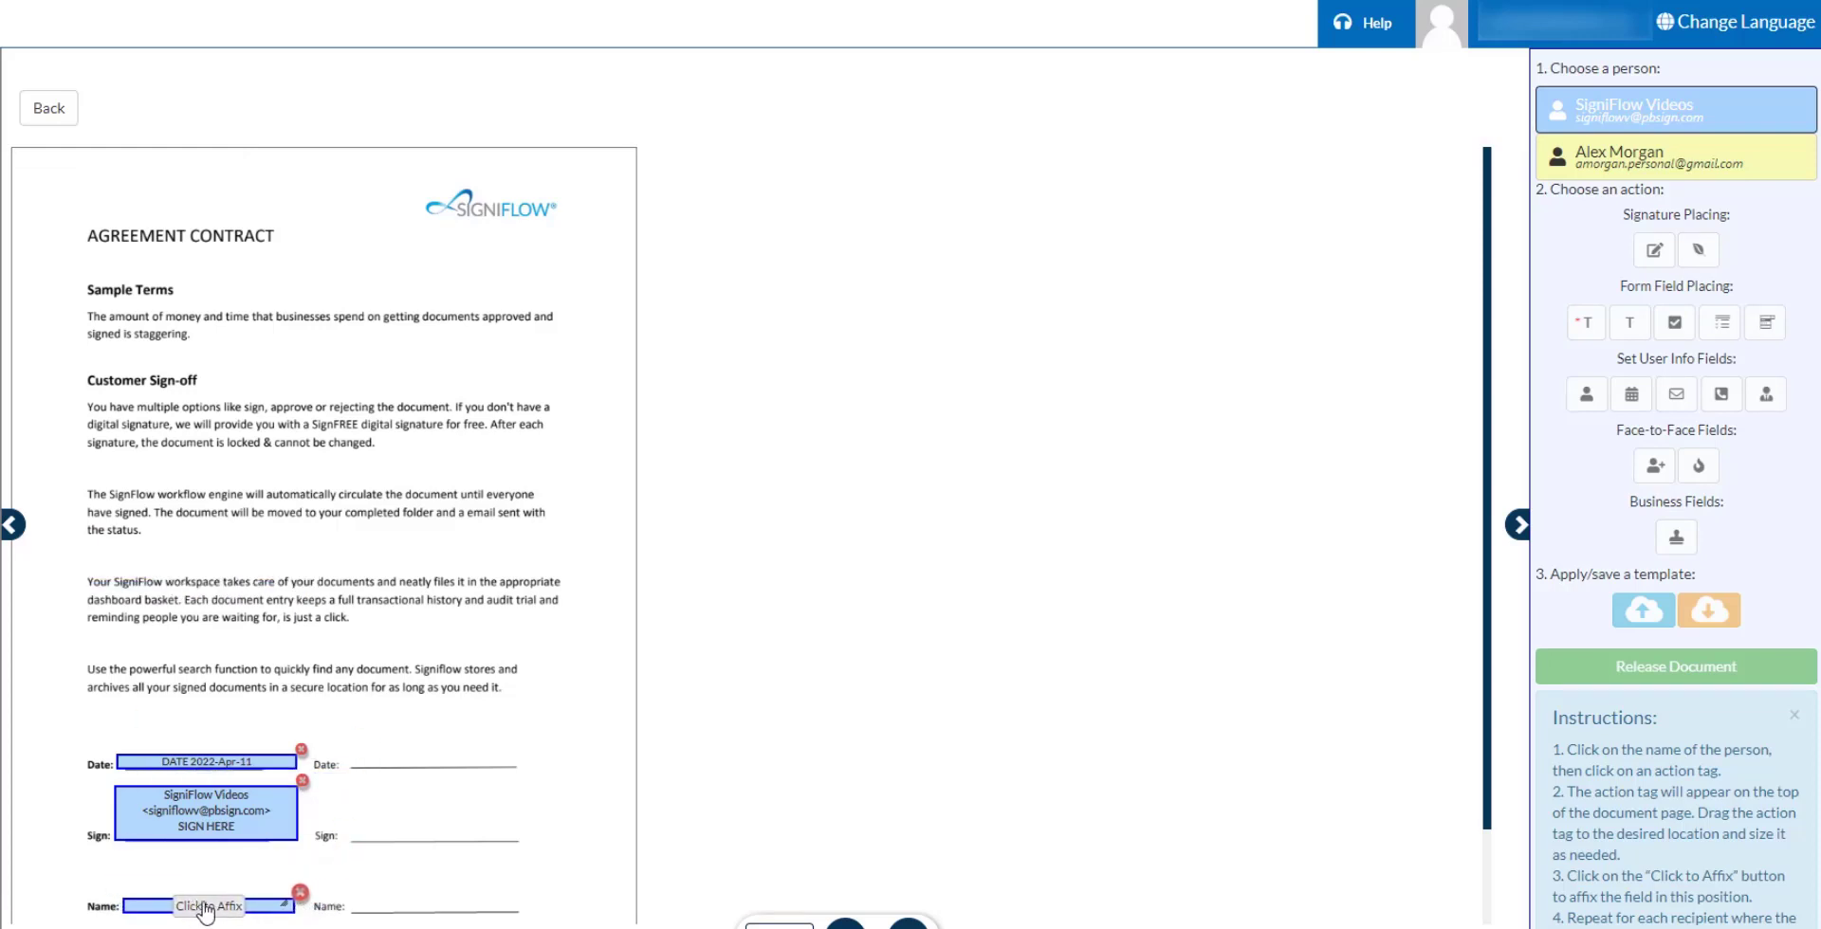
left_click(1674, 149)
left_click(1654, 249)
Affix the second recipient's signature, date and name fields on the right Sign, Date and Name lines.
mouse_move(199, 180)
left_mouse_down()
mouse_move(262, 260)
mouse_move(568, 827)
mouse_move(542, 820)
left_mouse_up()
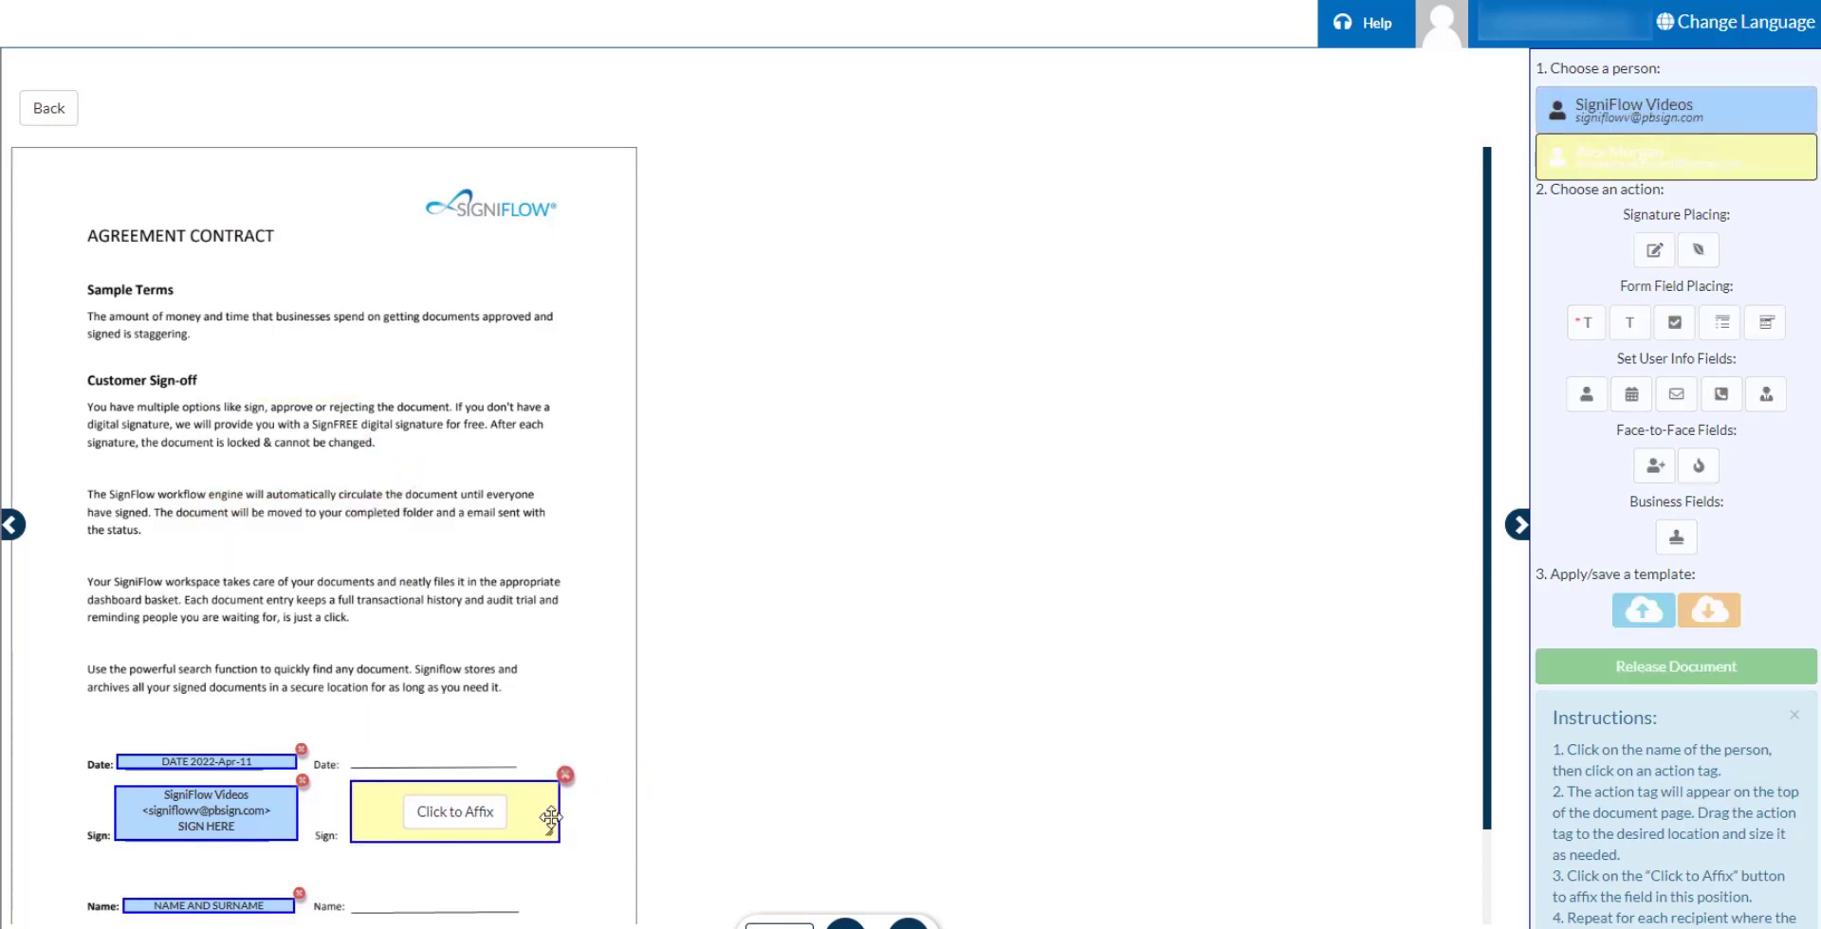
left_click(459, 812)
left_click(1628, 394)
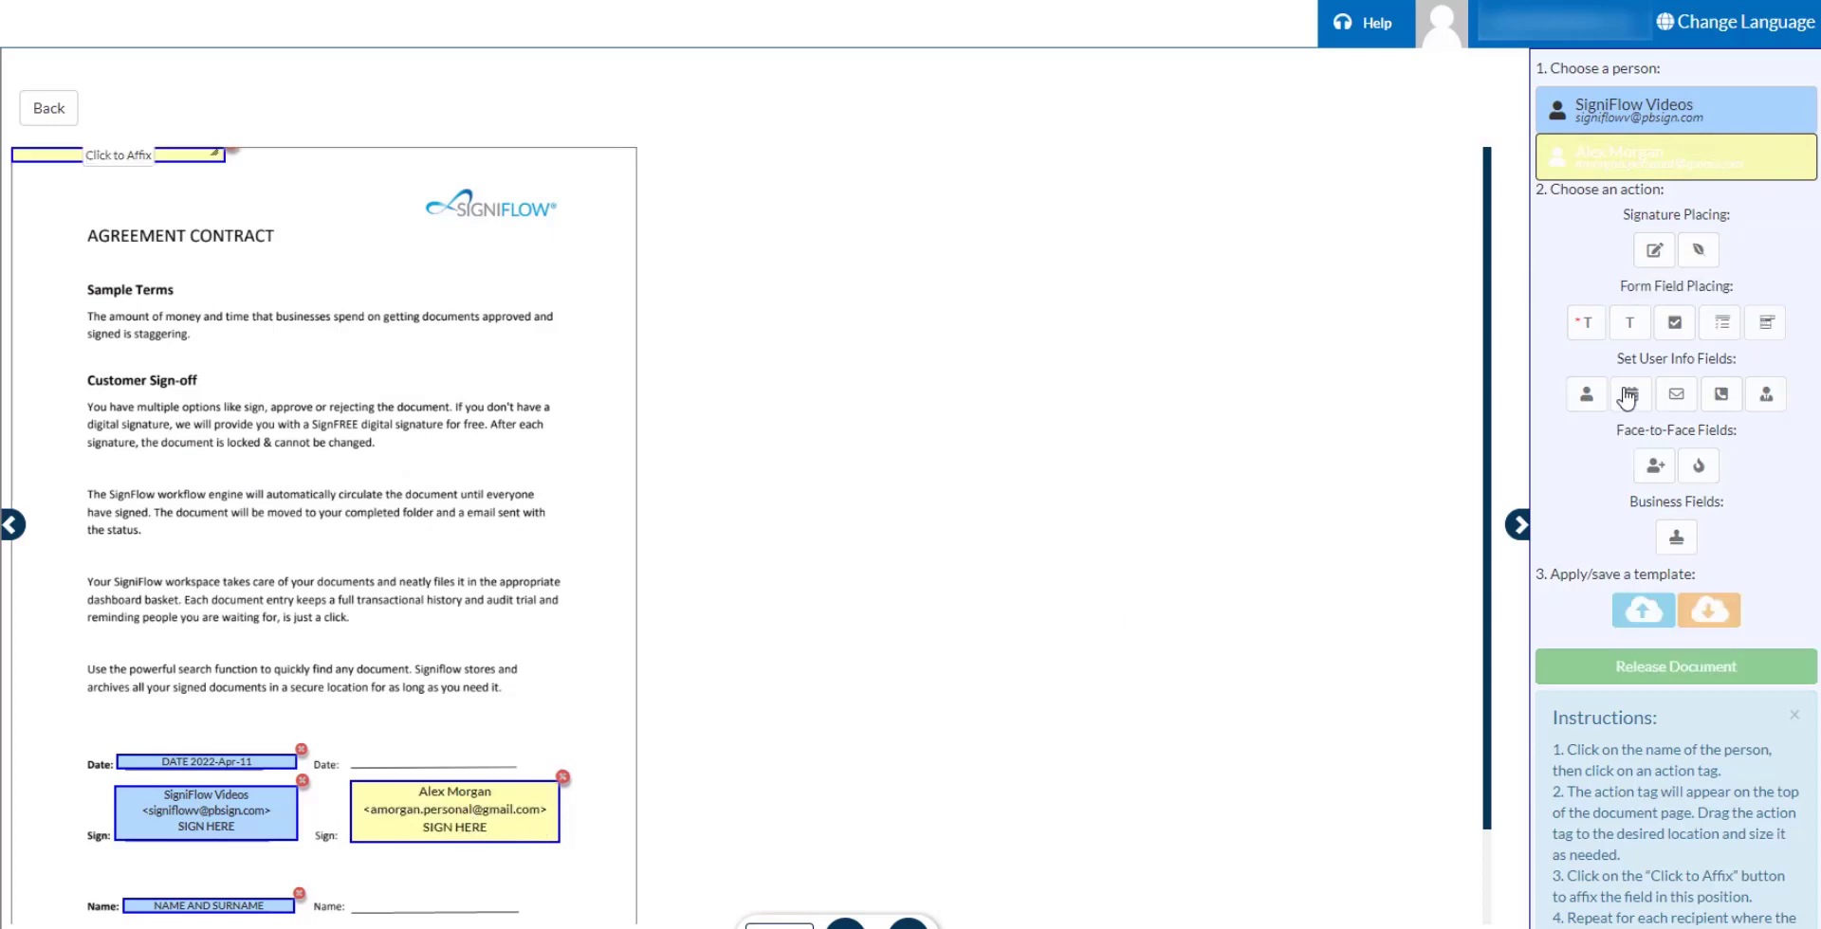
left_click_drag(175, 151, 511, 761)
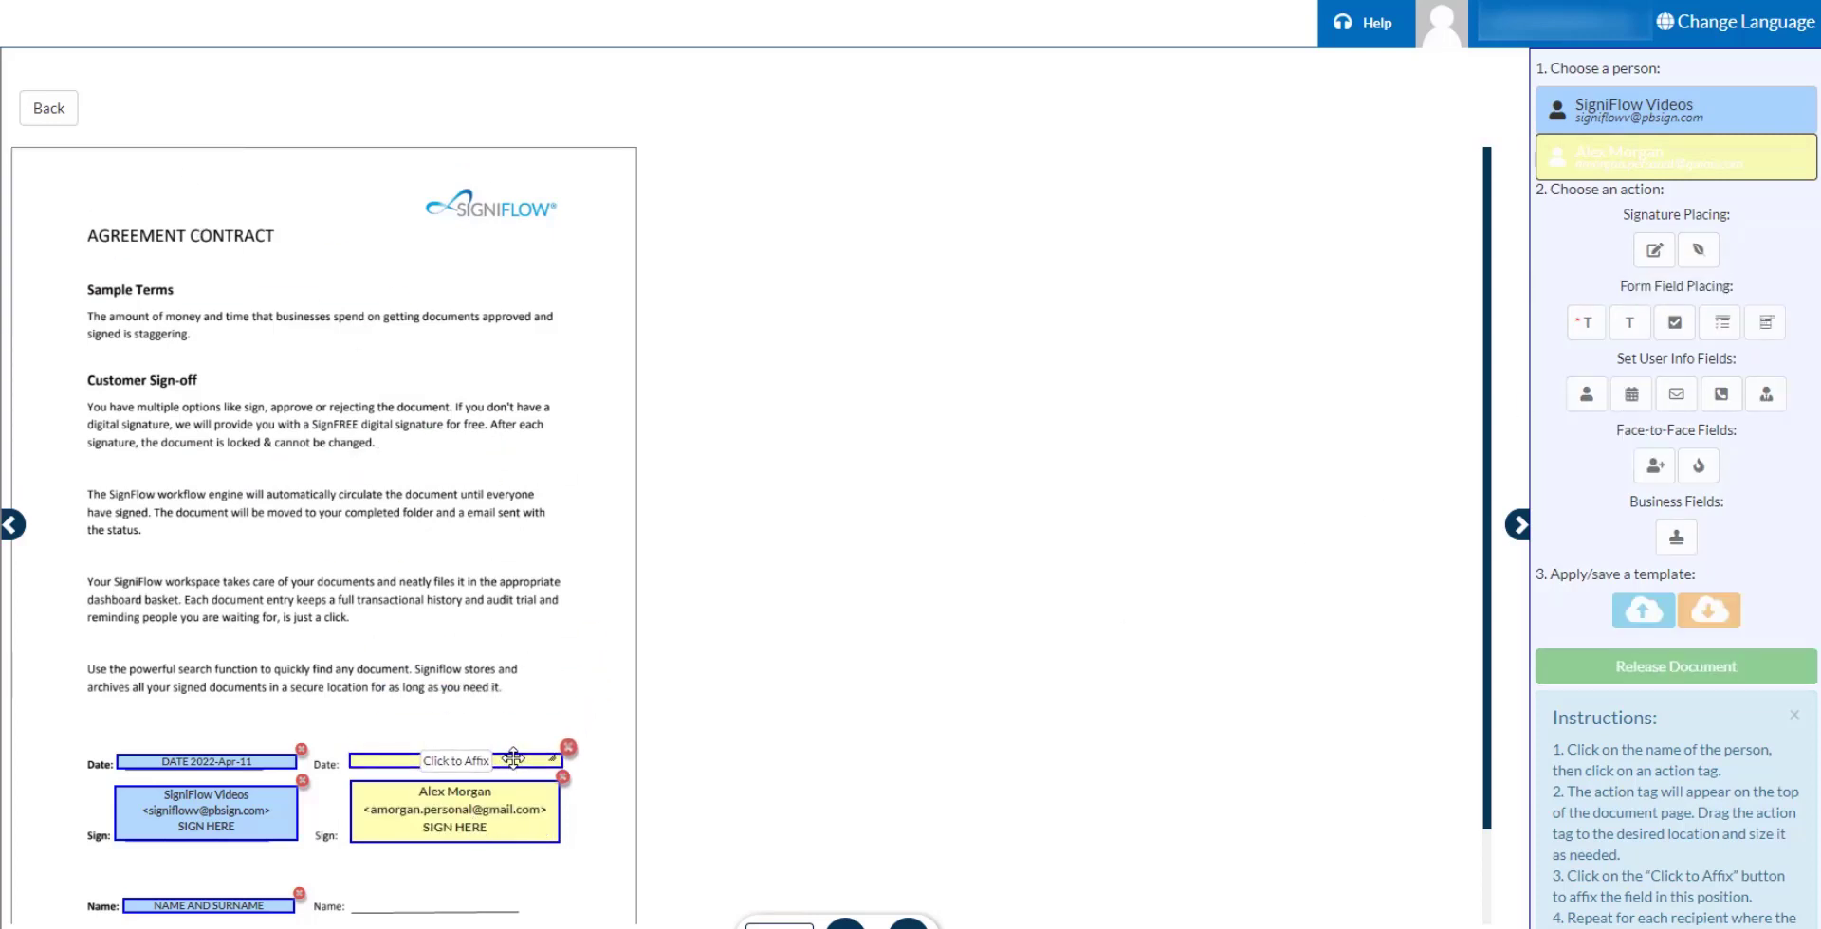
left_click(469, 760)
left_click(1594, 407)
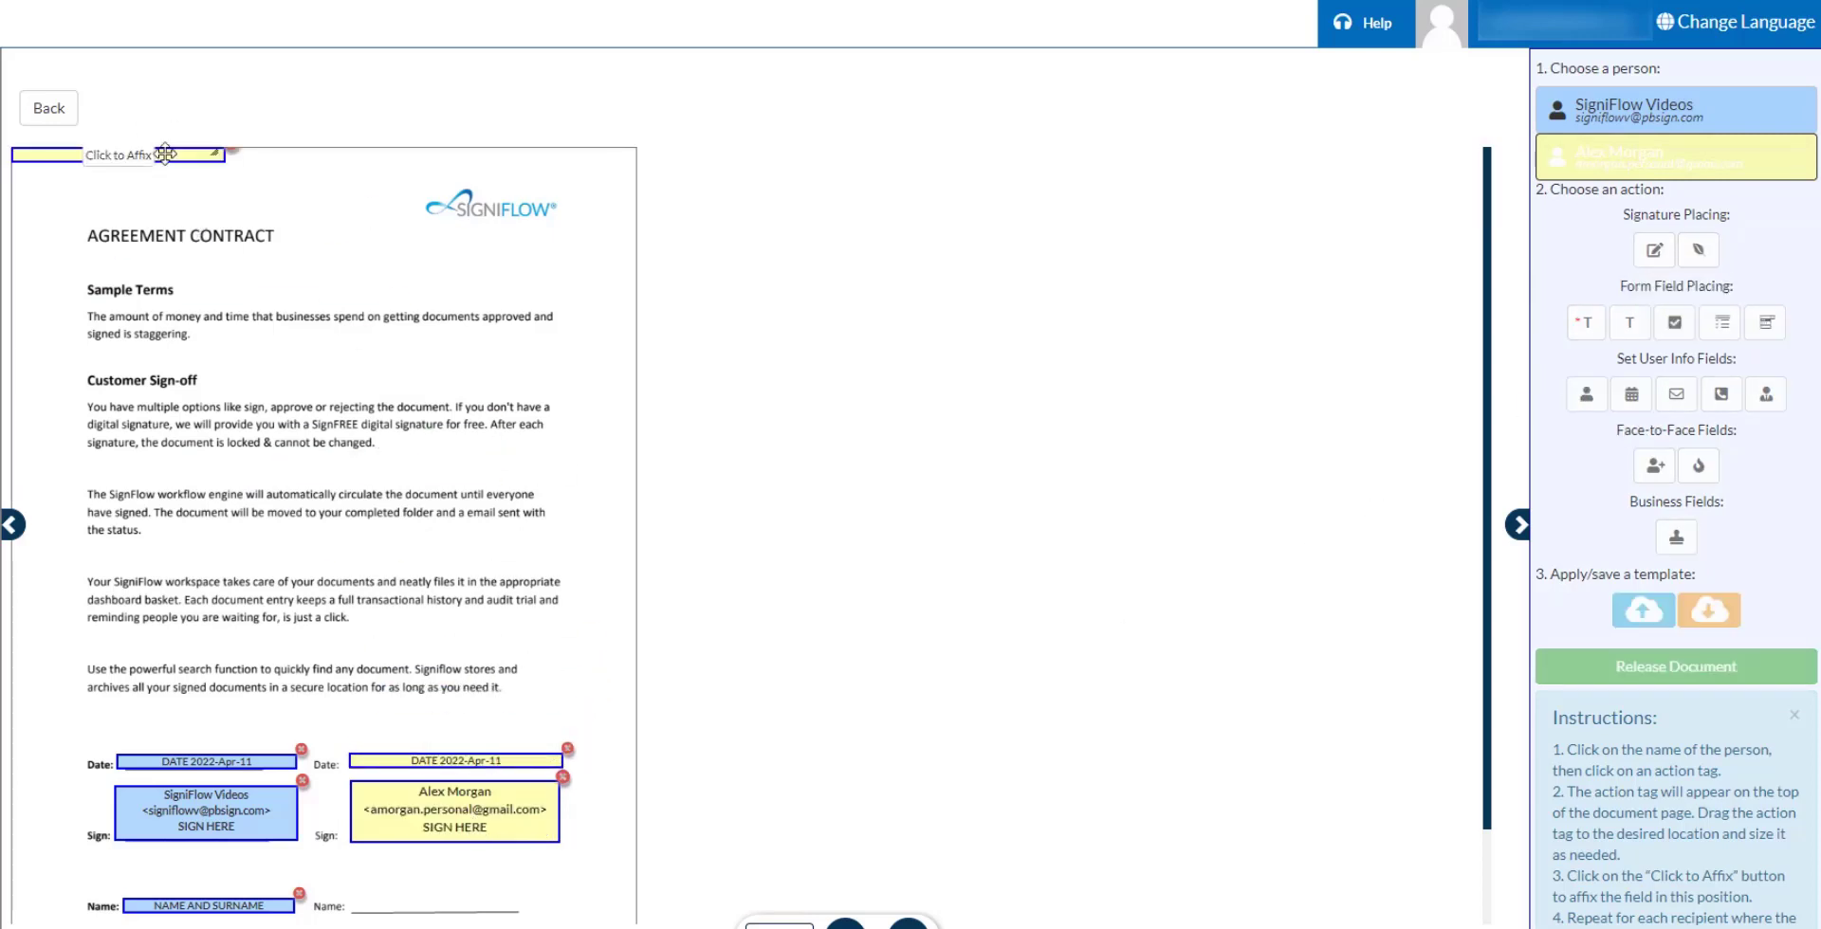
left_click_drag(166, 154, 510, 795)
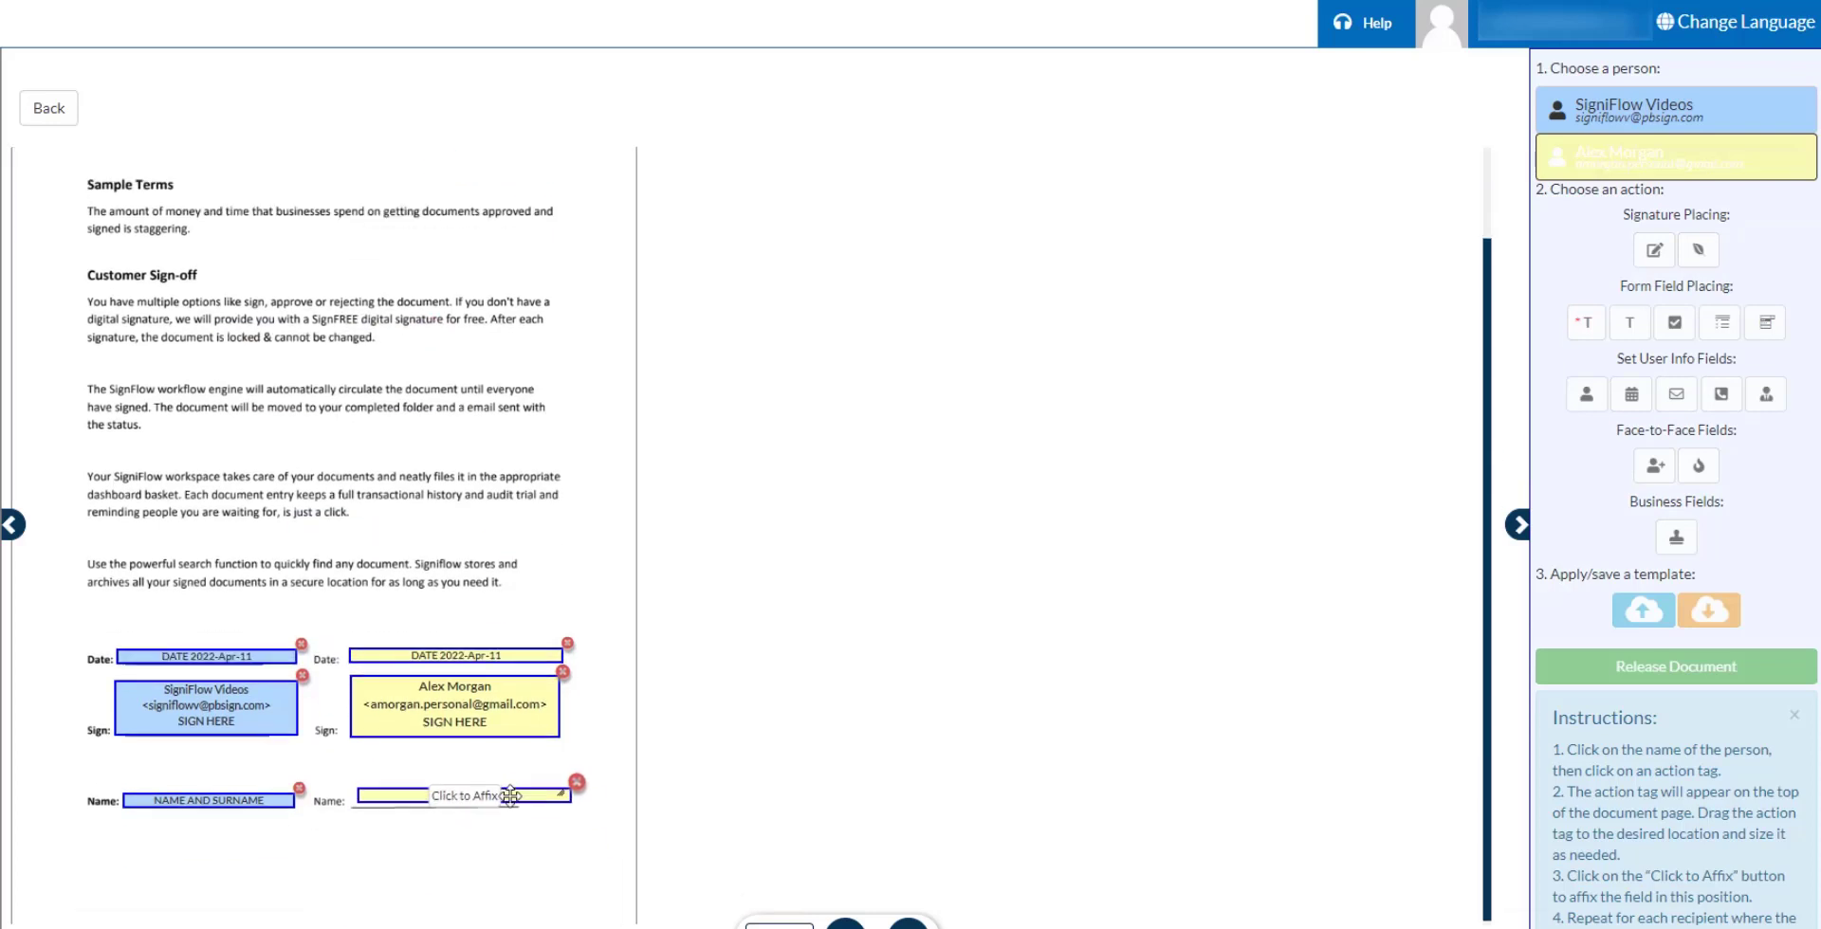
left_click(464, 796)
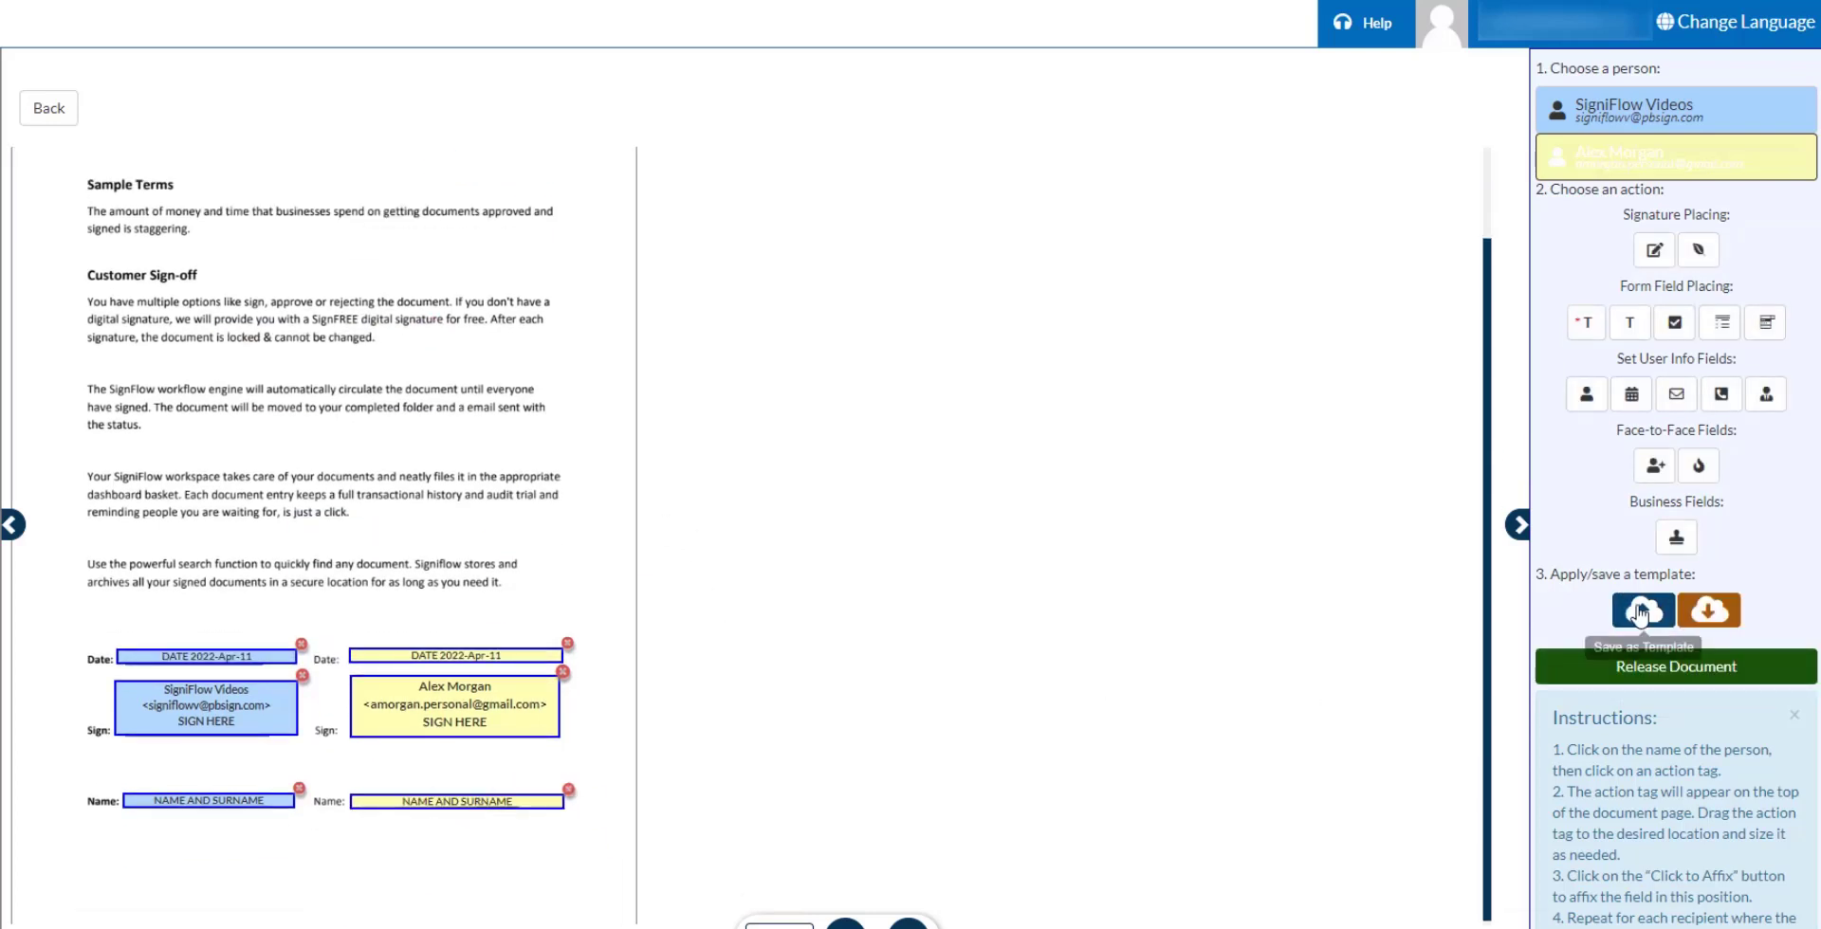
left_click(1641, 614)
Save the layout as personal template '(Short)Contract' and release the document.
left_click(659, 194)
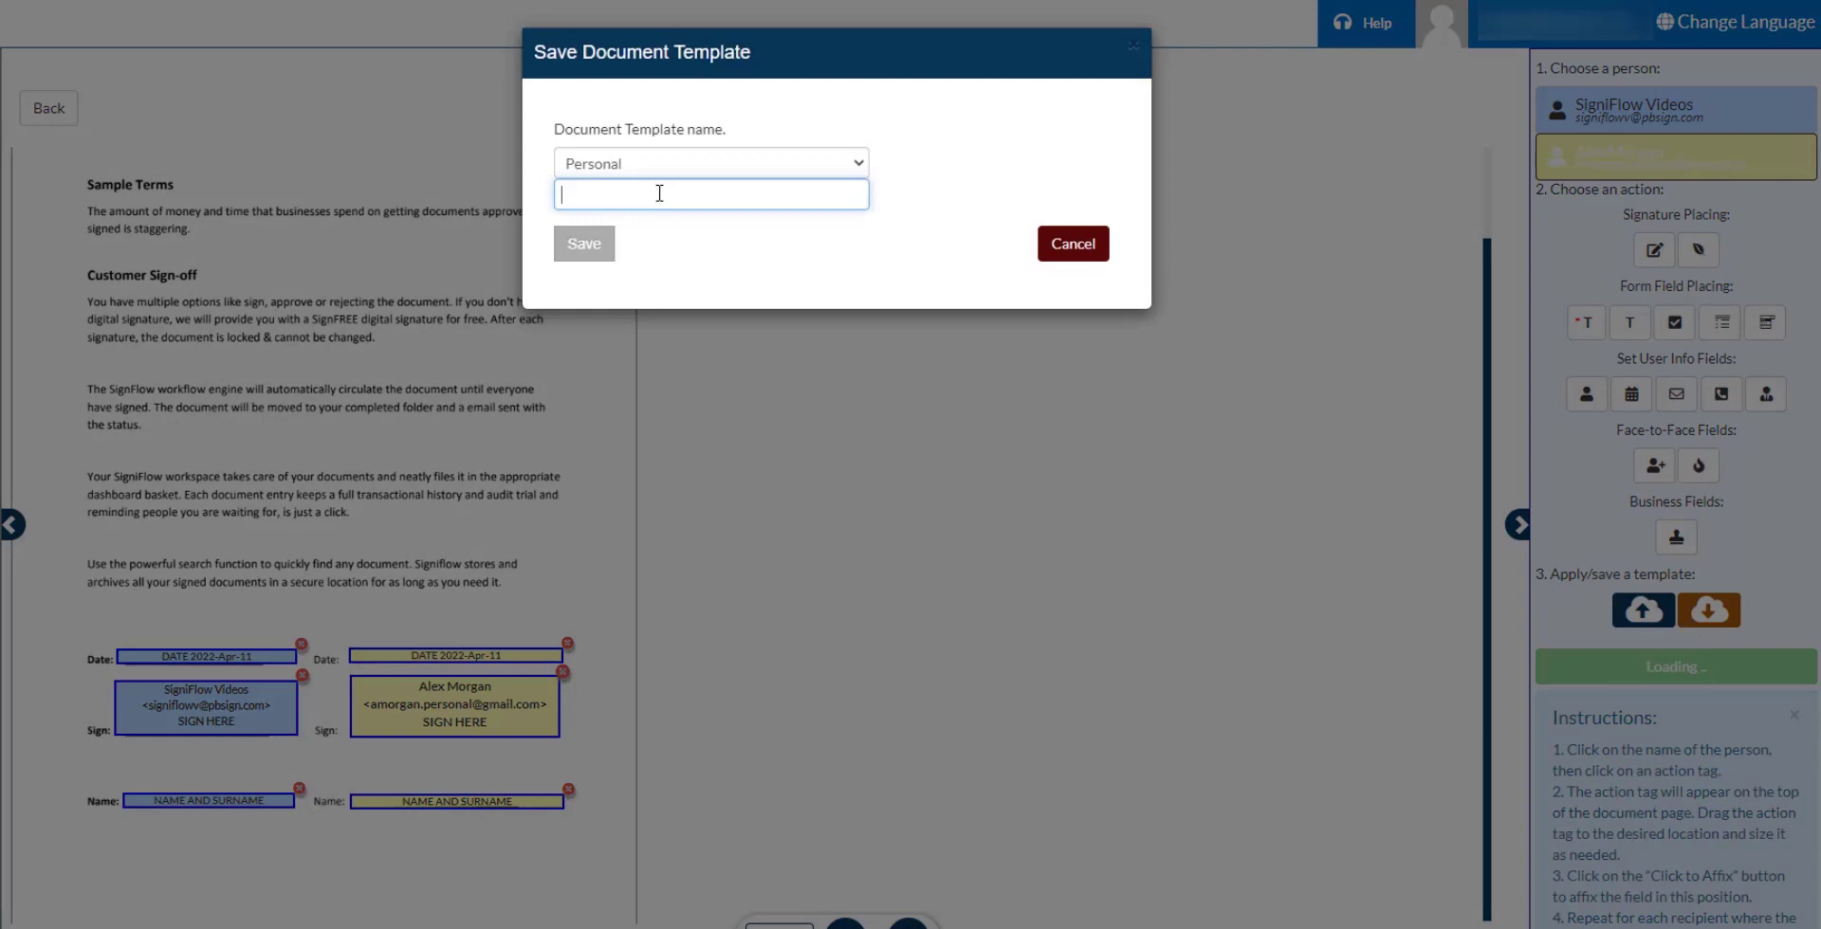
type("Short")
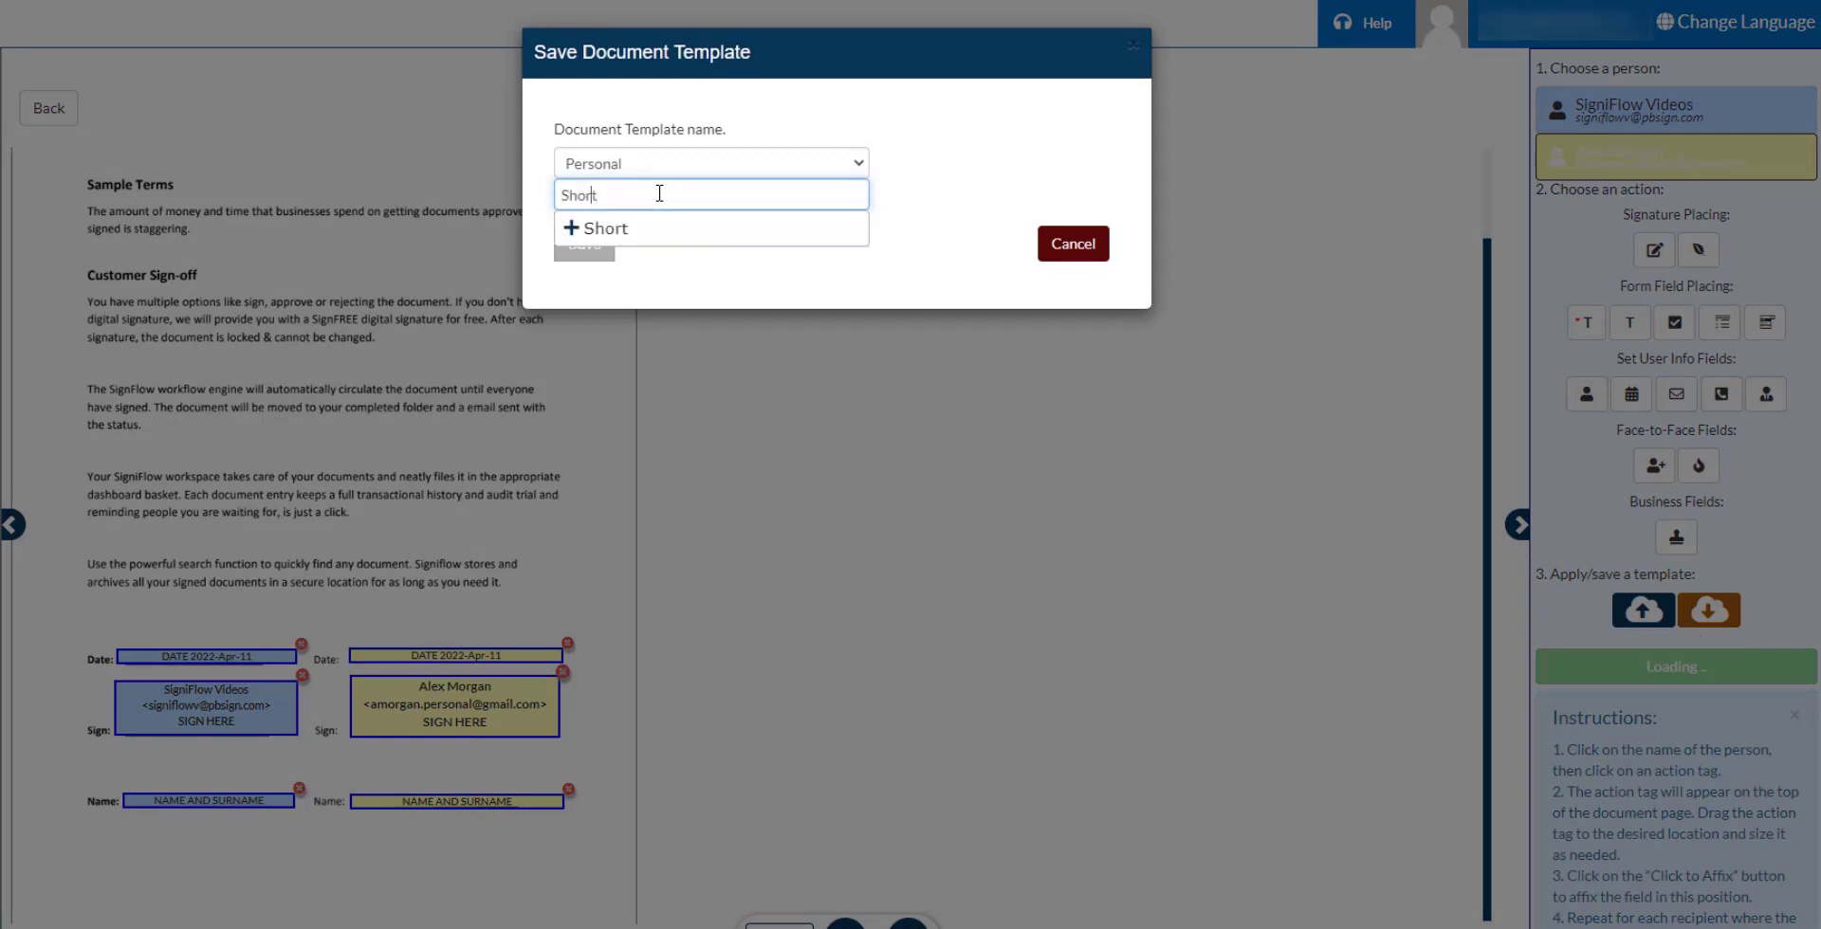
type("(")
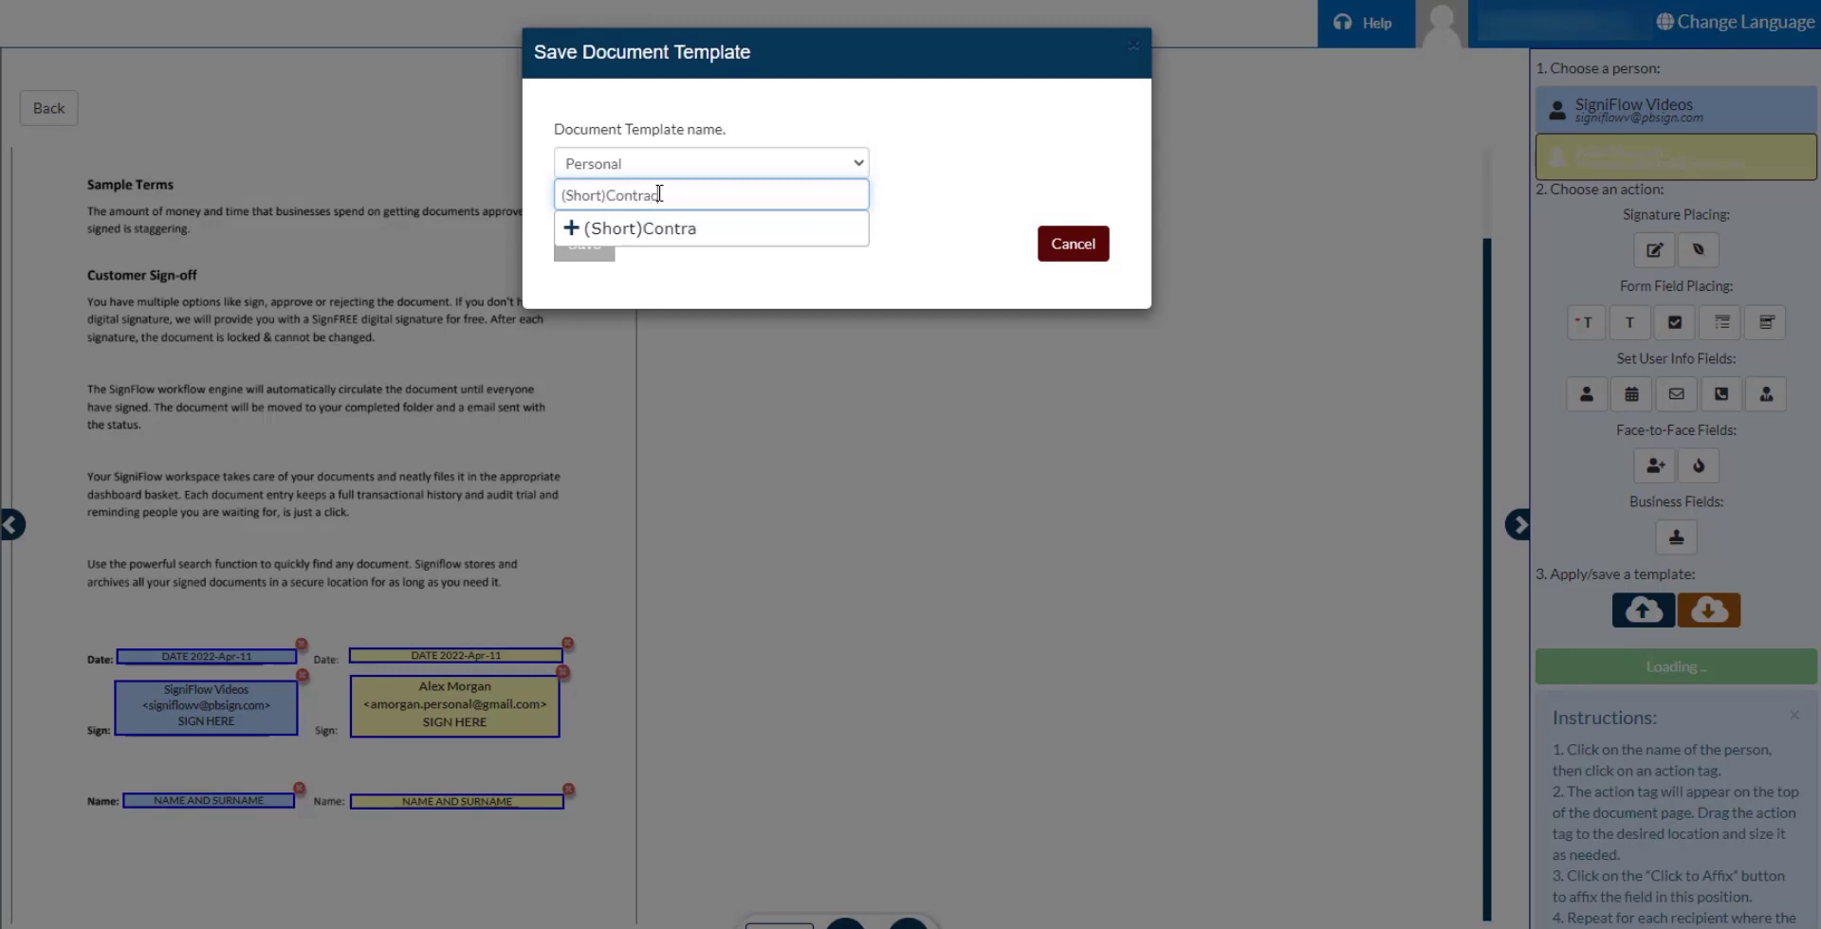
left_click(732, 234)
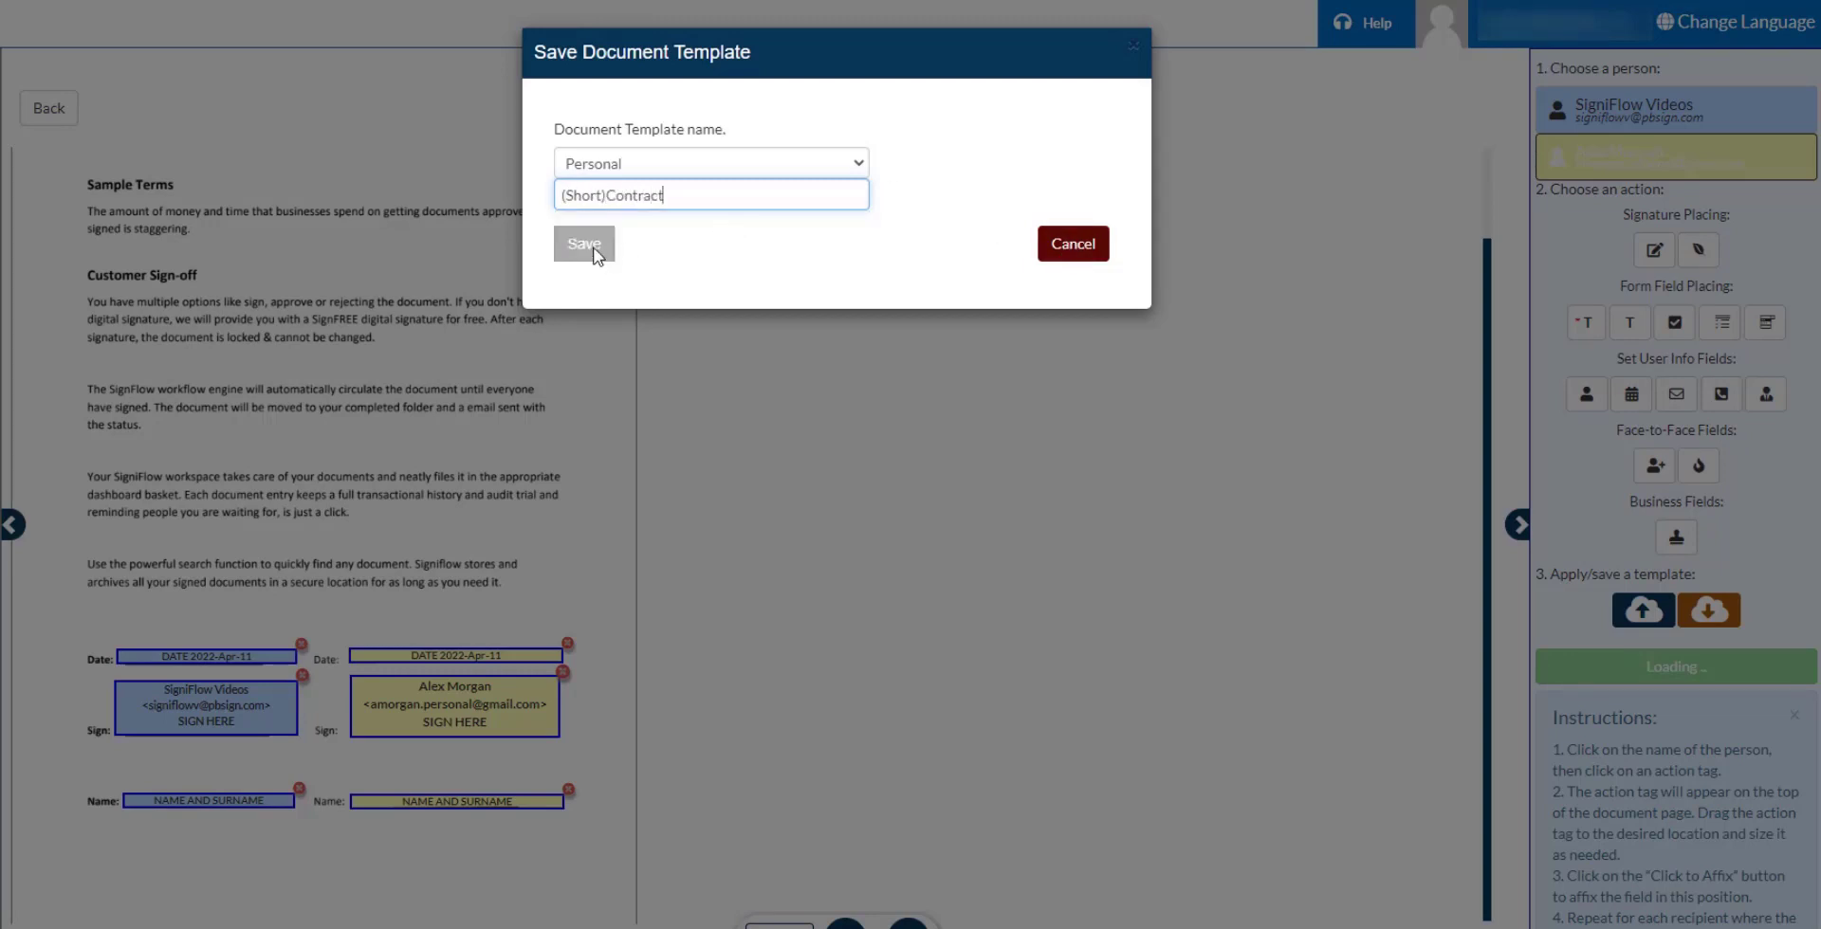
left_click(596, 255)
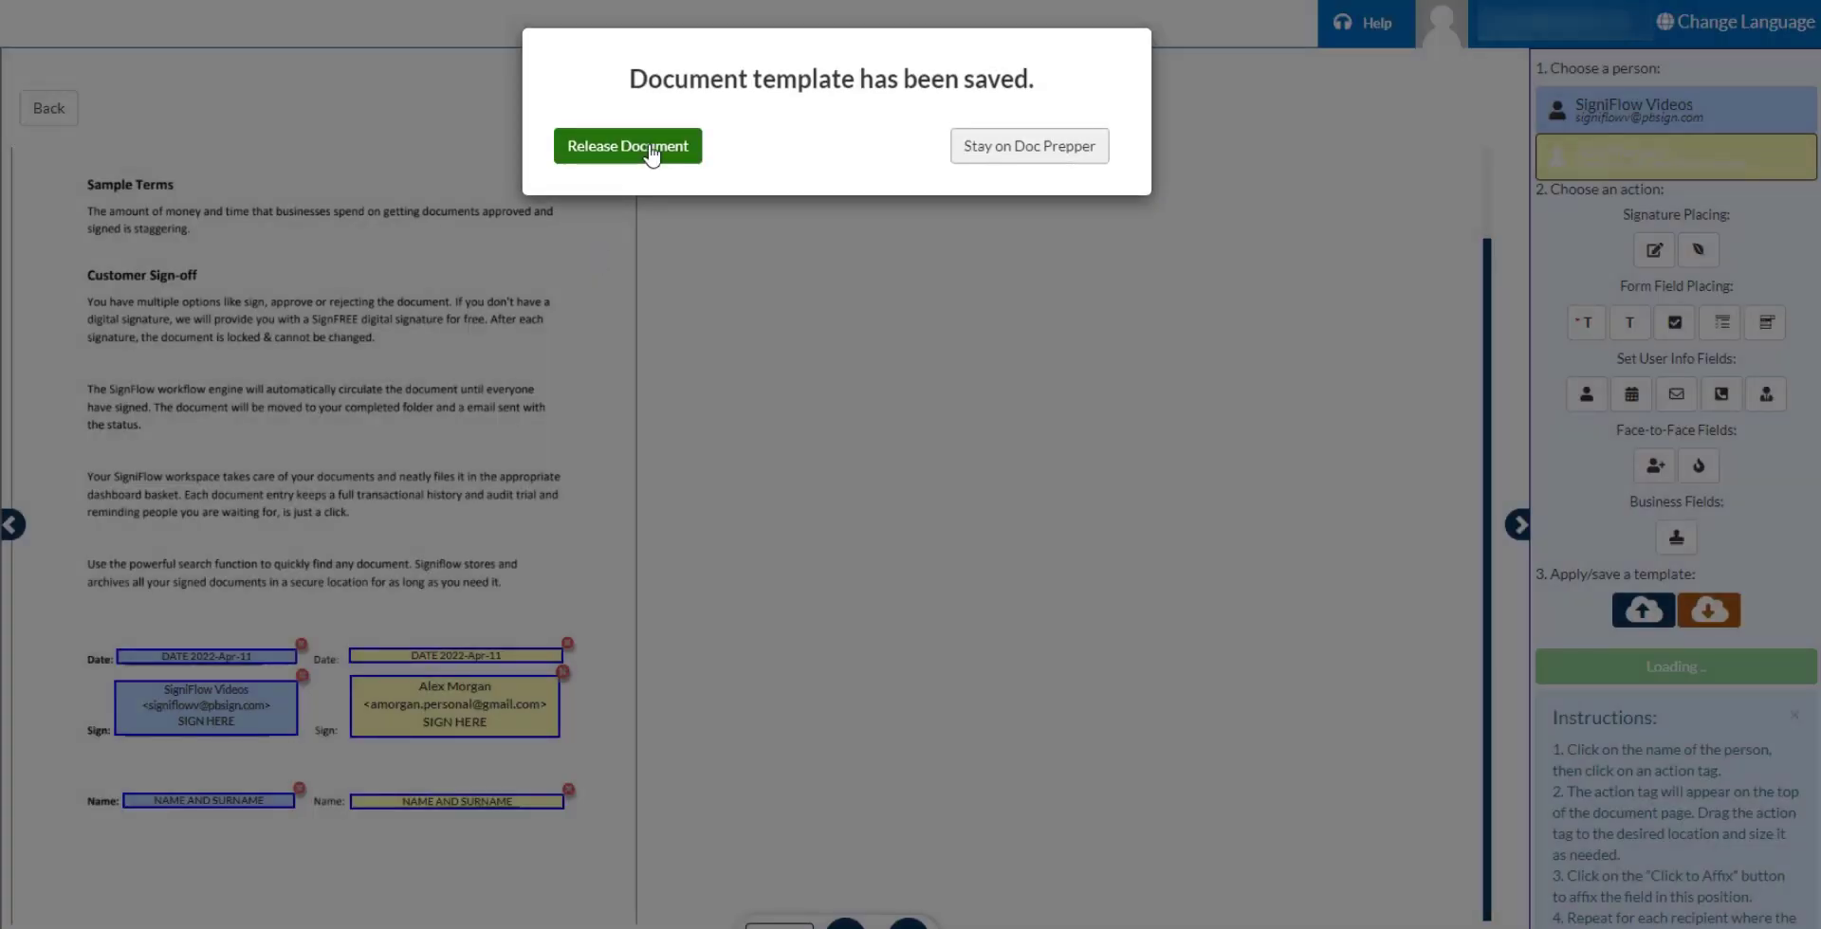
left_click(634, 152)
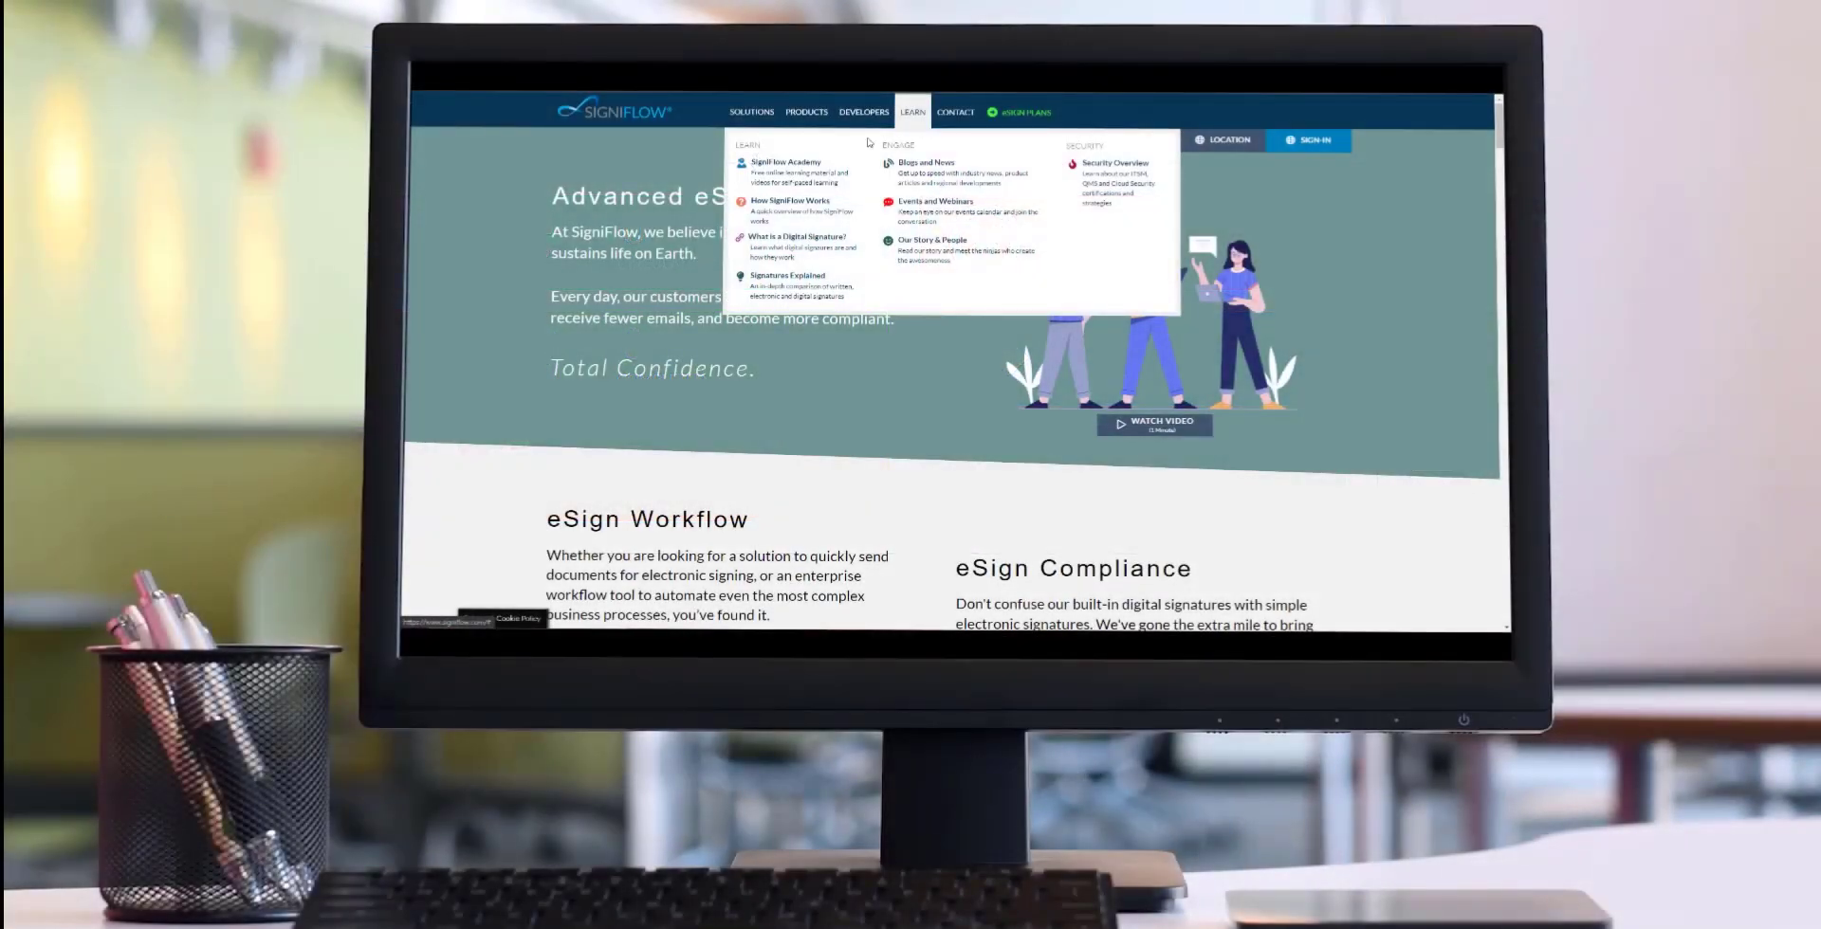
Open Basic User Training from the SigniFlow Academy and start one of its modules.
left_click(812, 166)
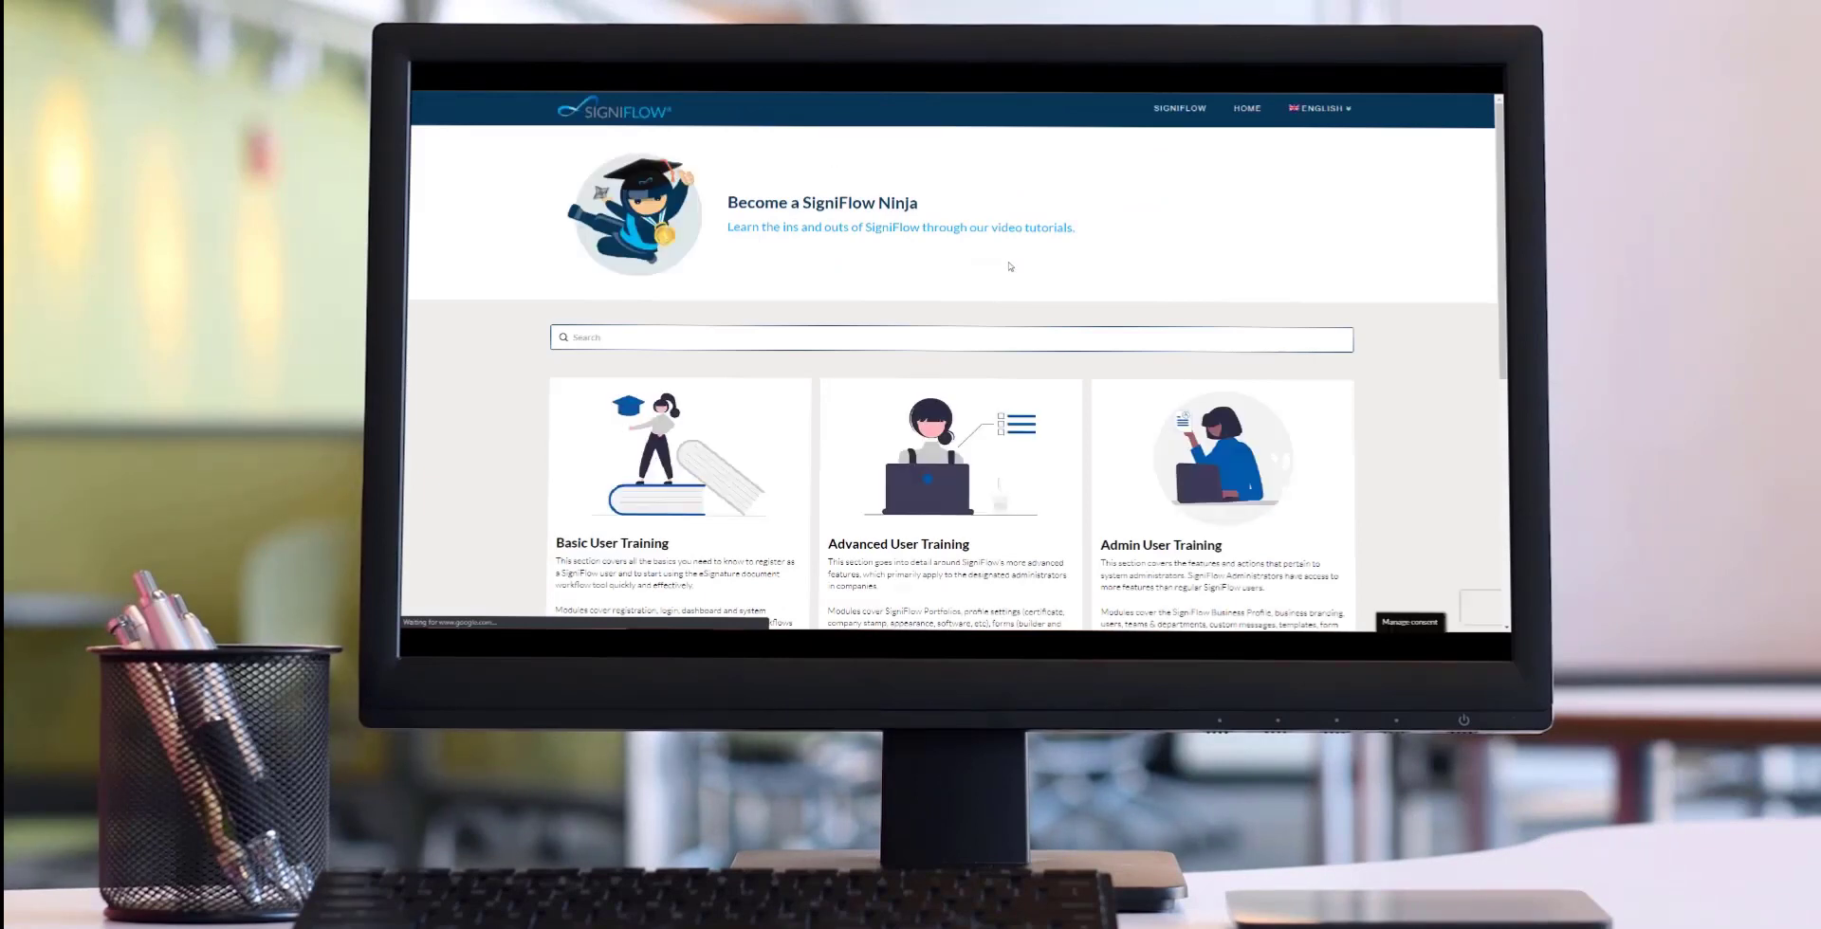
scroll(1012, 269, "down", 3)
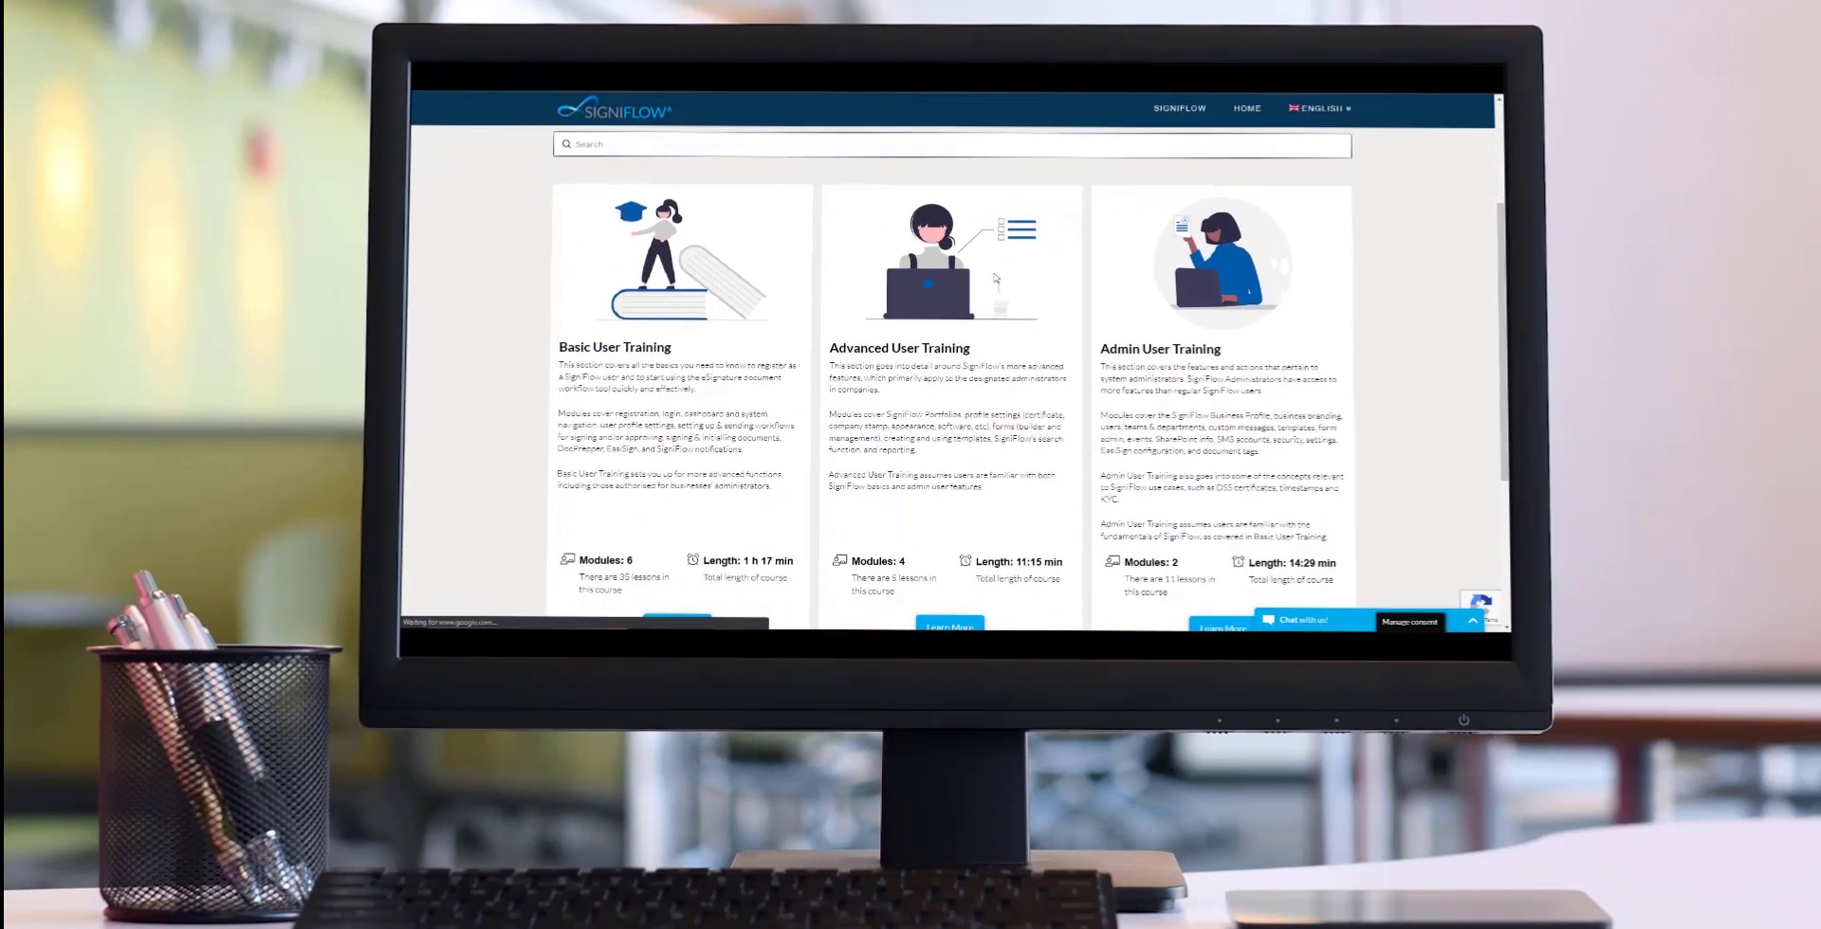
scroll(705, 479, "down", 2)
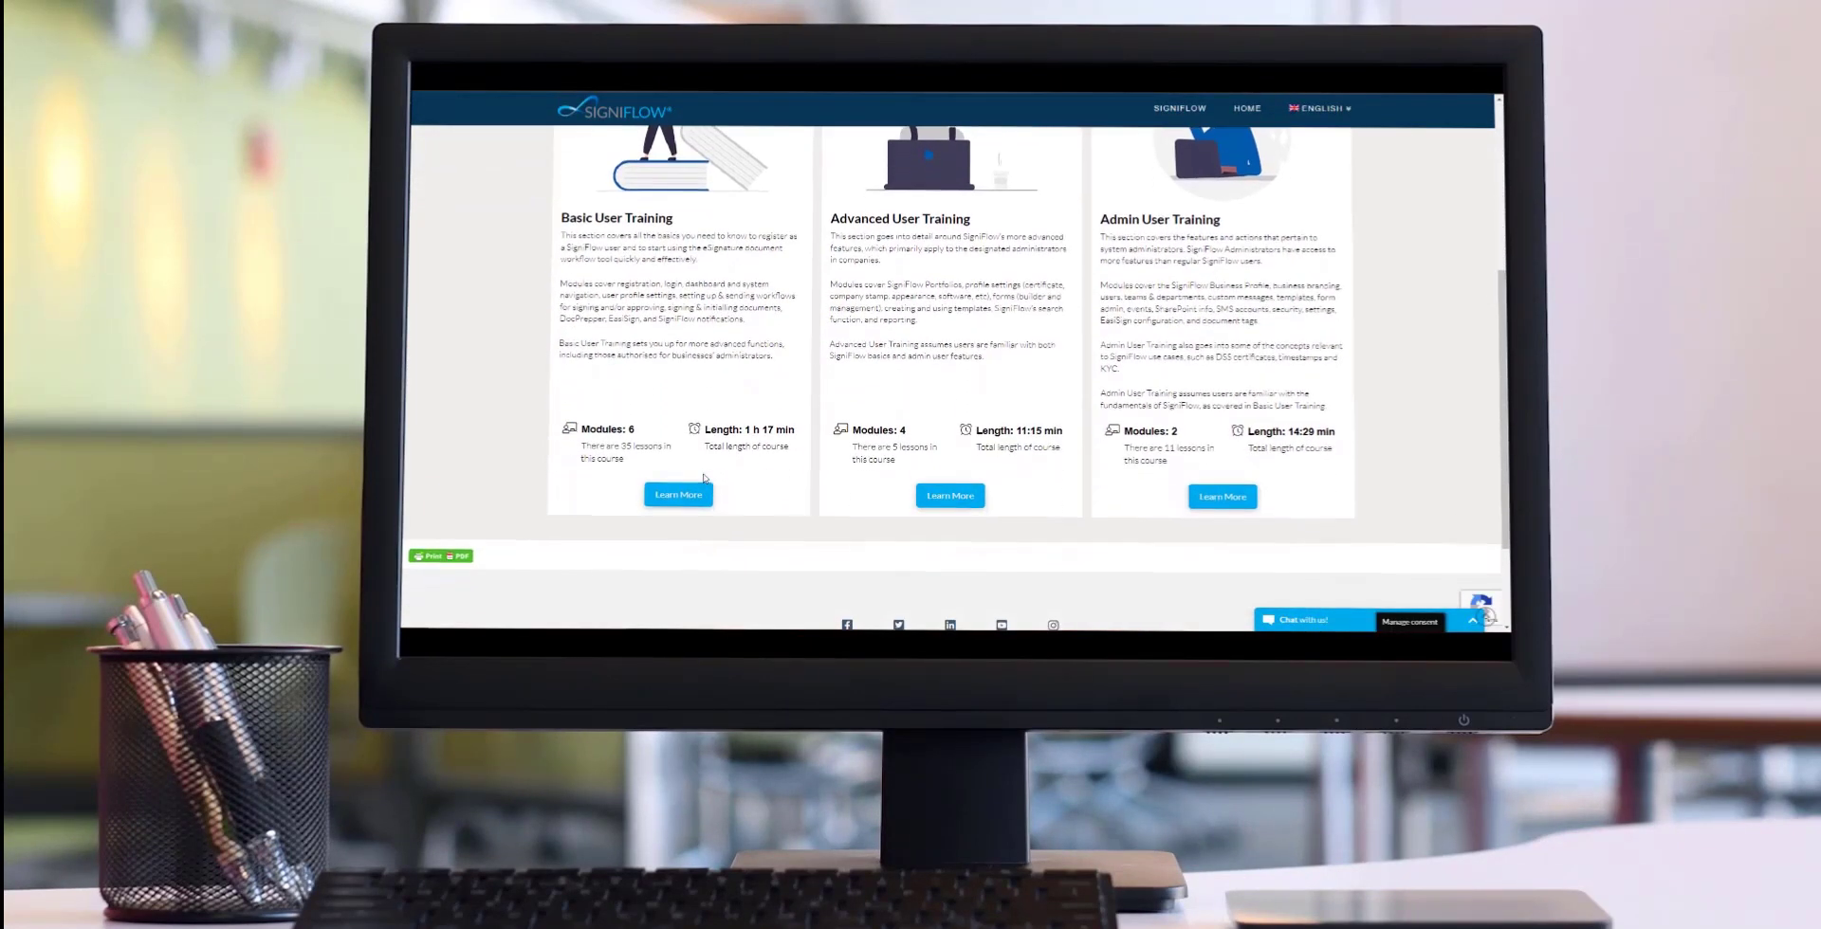
left_click(682, 502)
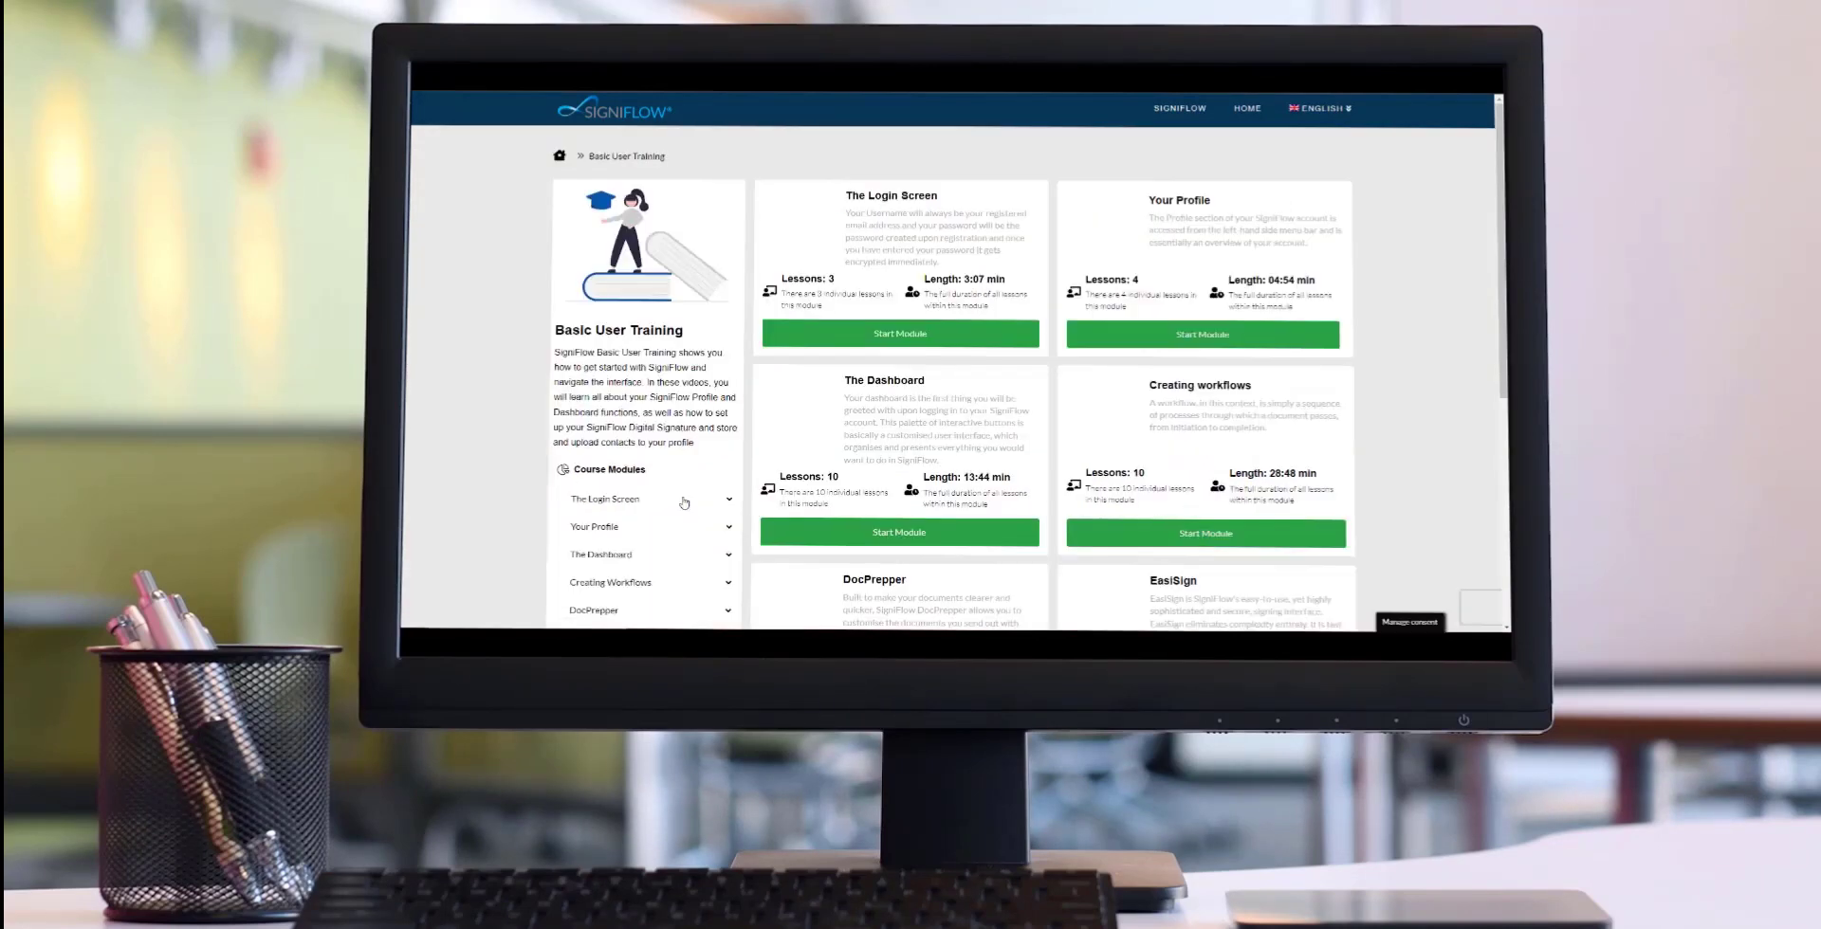
scroll(684, 503, "down", 2)
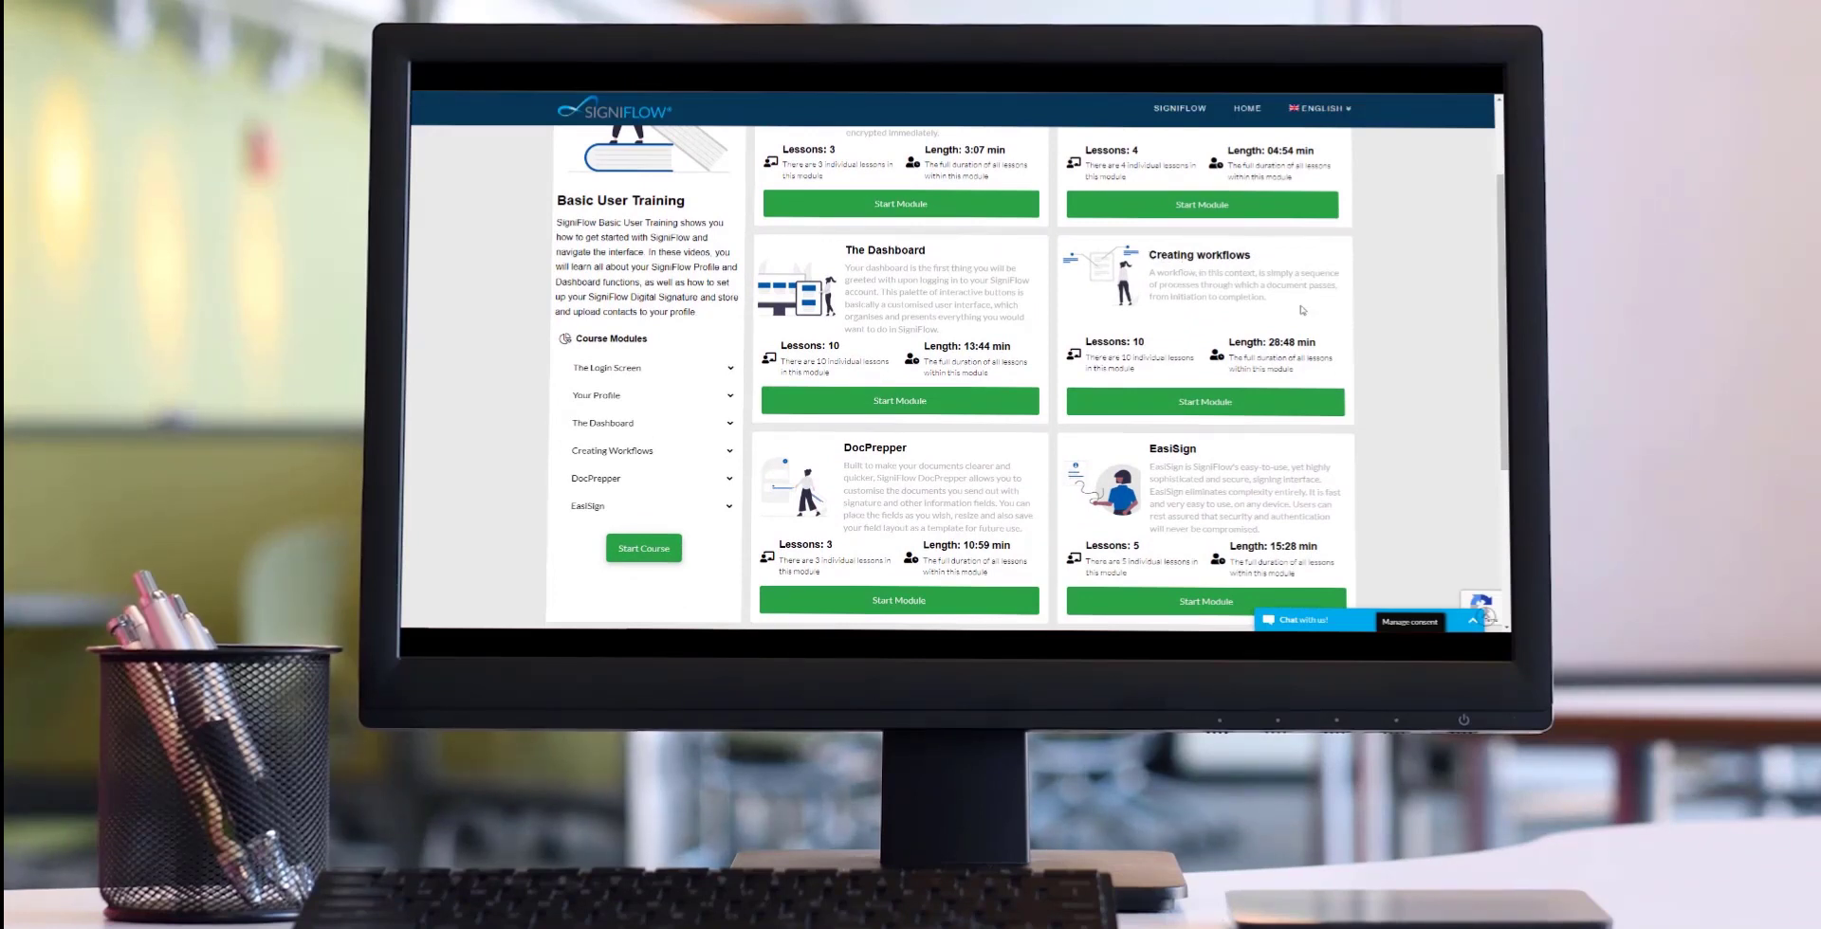
left_click(1280, 407)
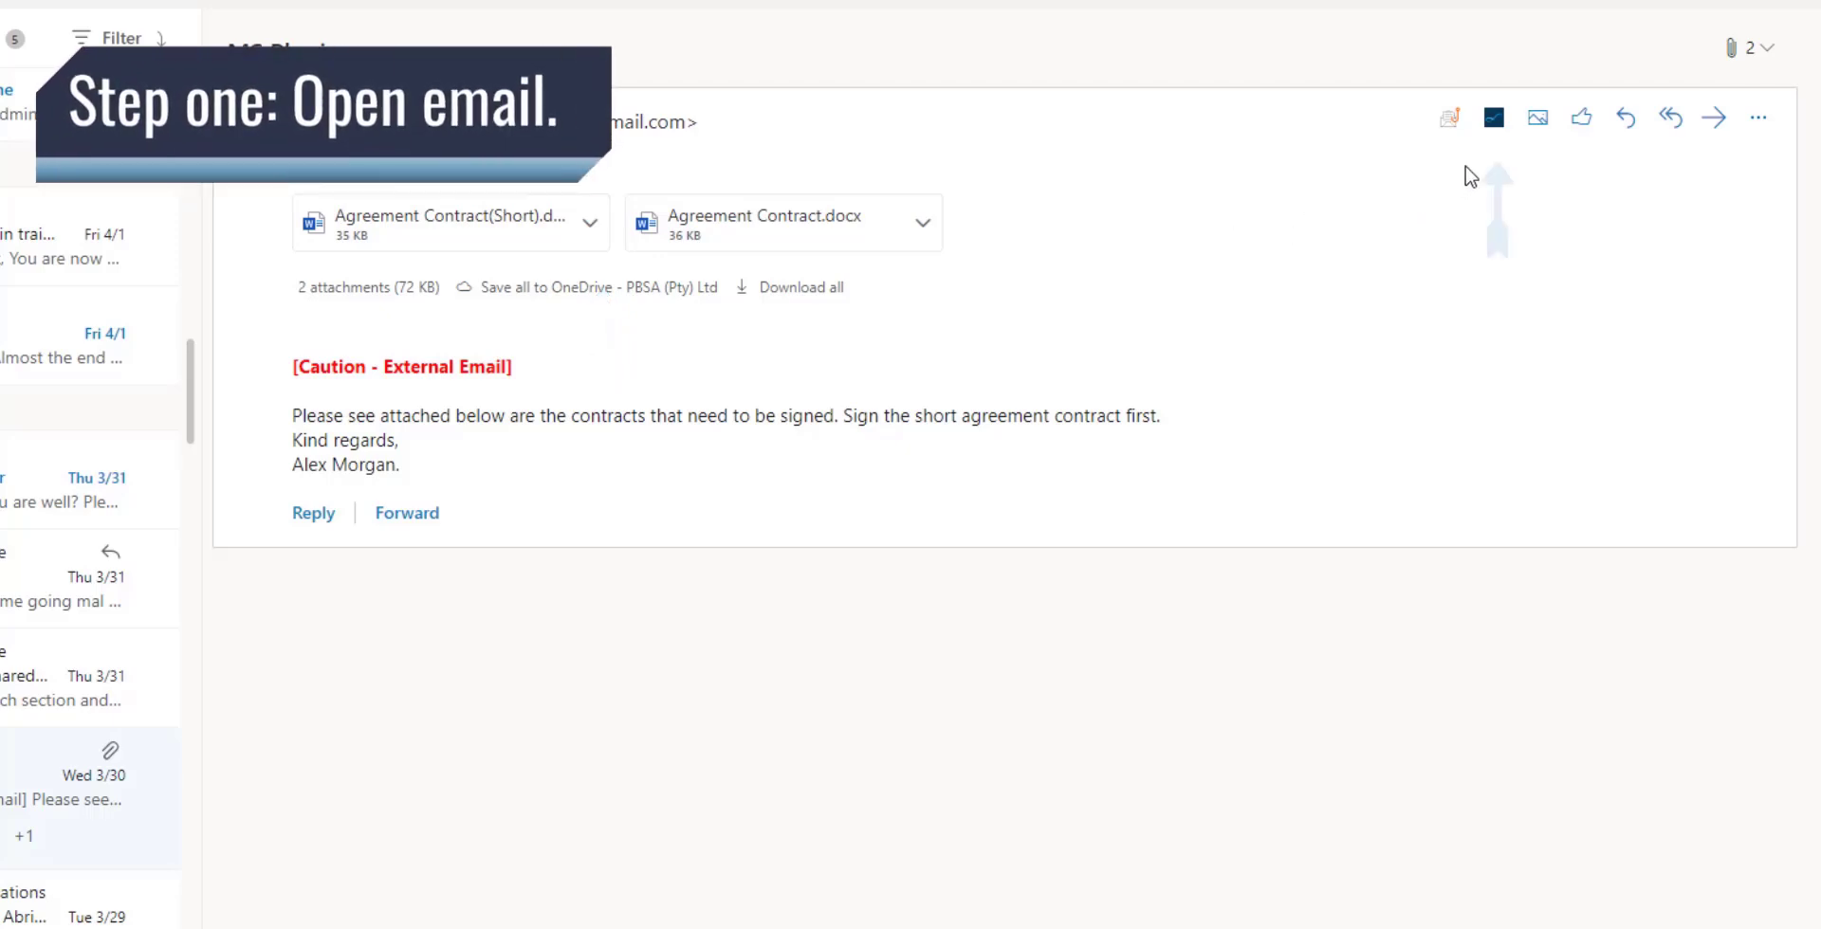
Sign in to the SigniFlow add-in beside the contract email using the account e-mail and password.
left_click(1494, 121)
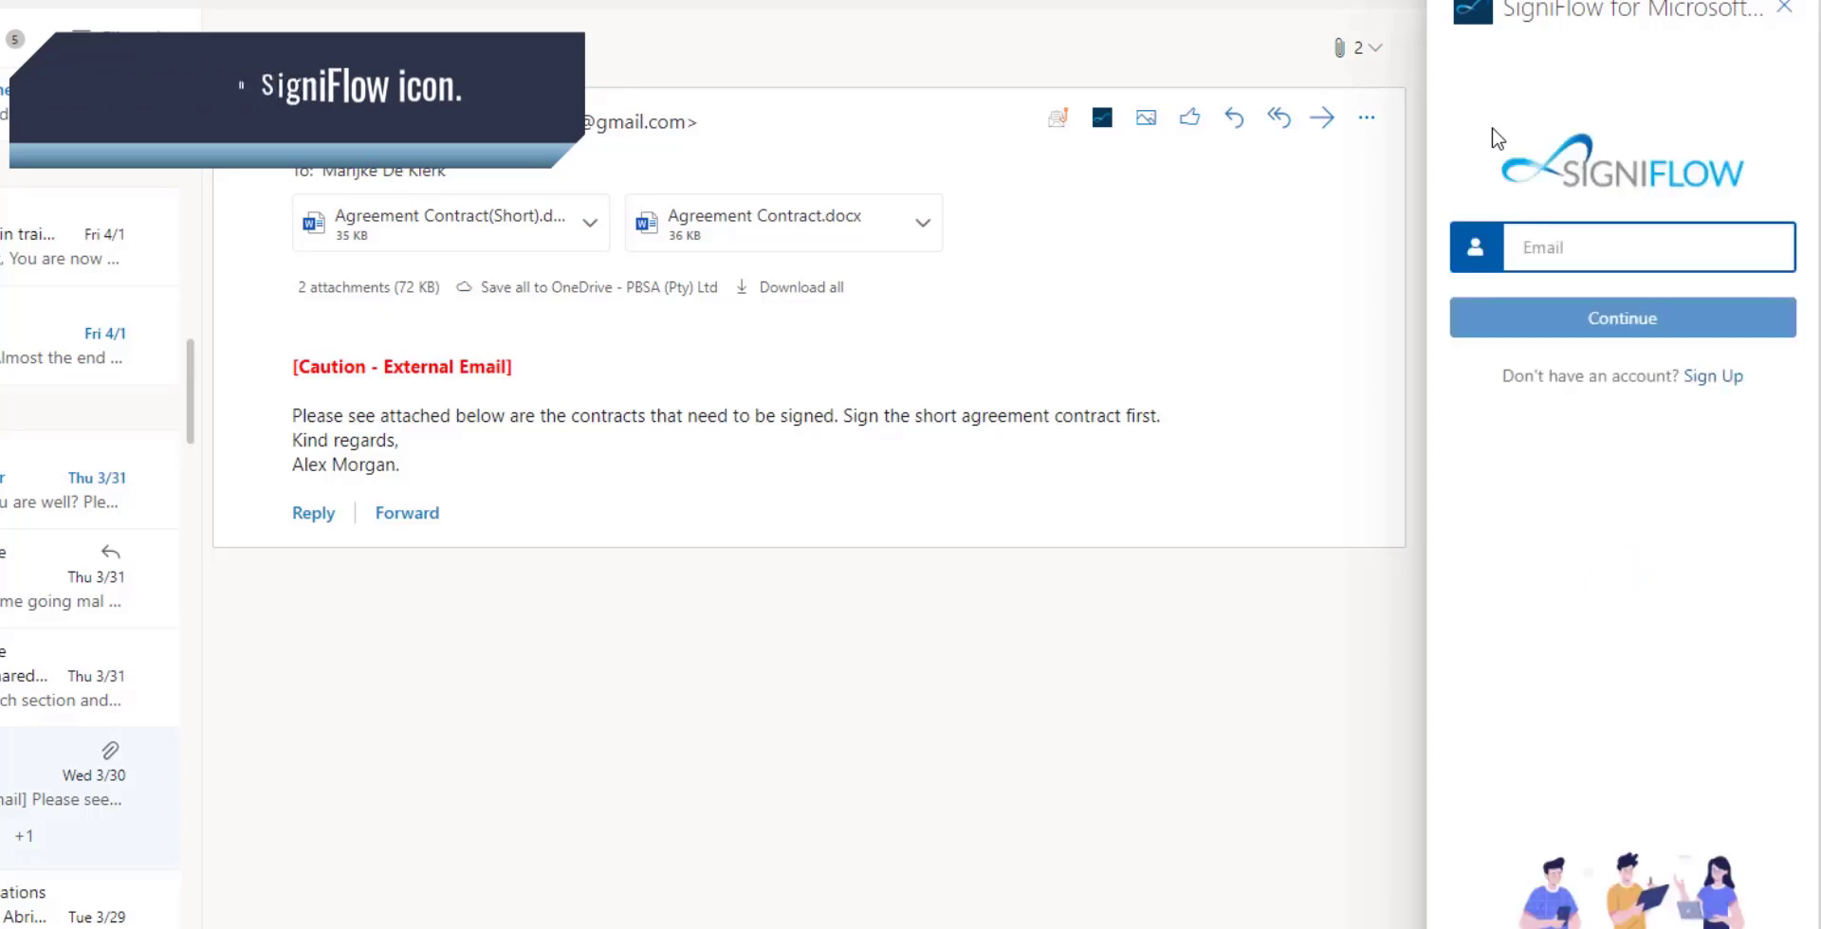
left_click(1547, 246)
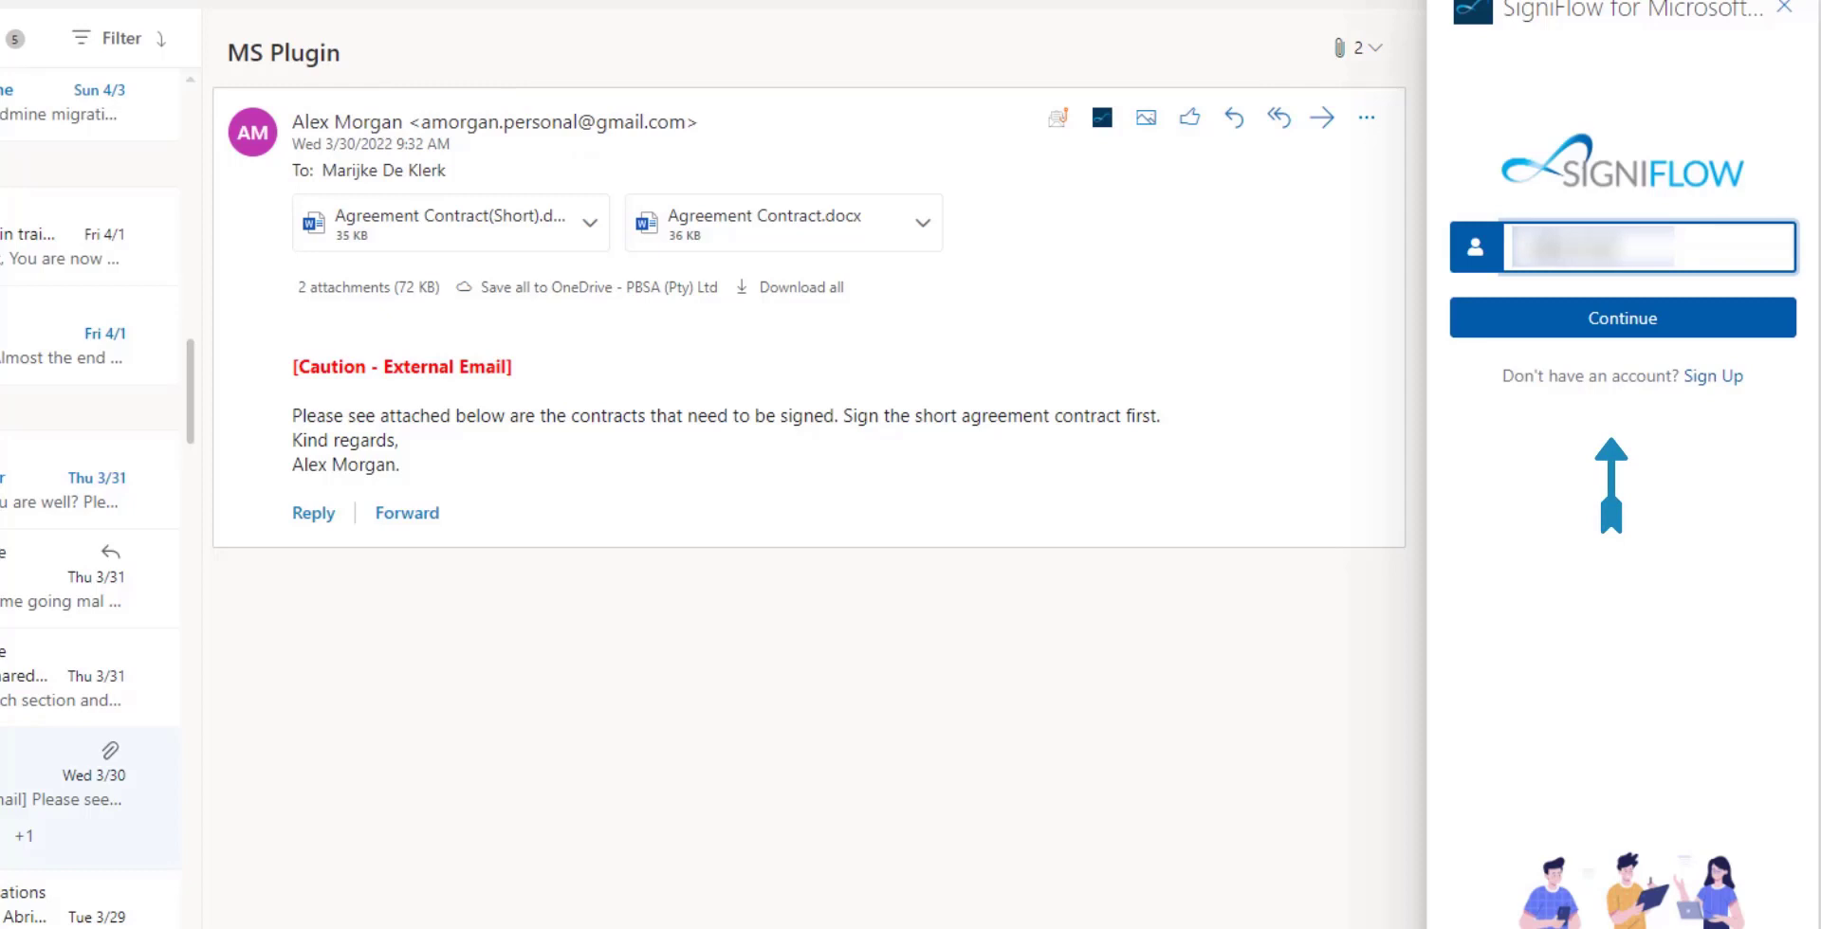
type("com")
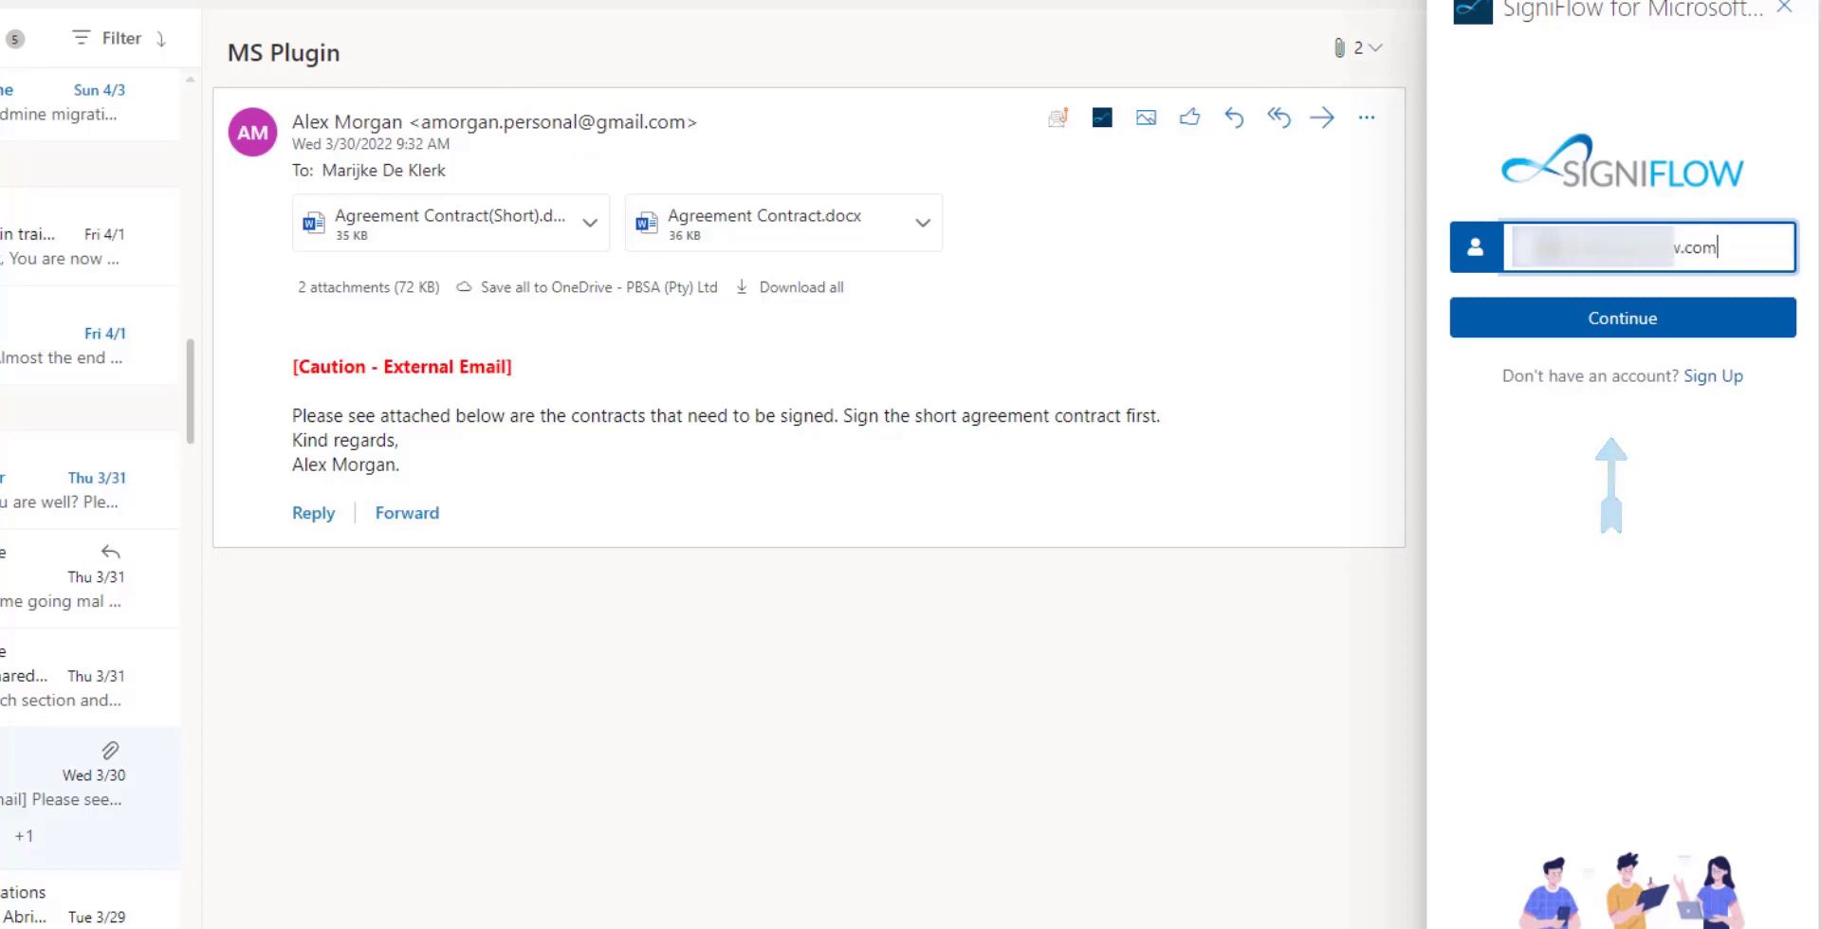
left_click(1697, 316)
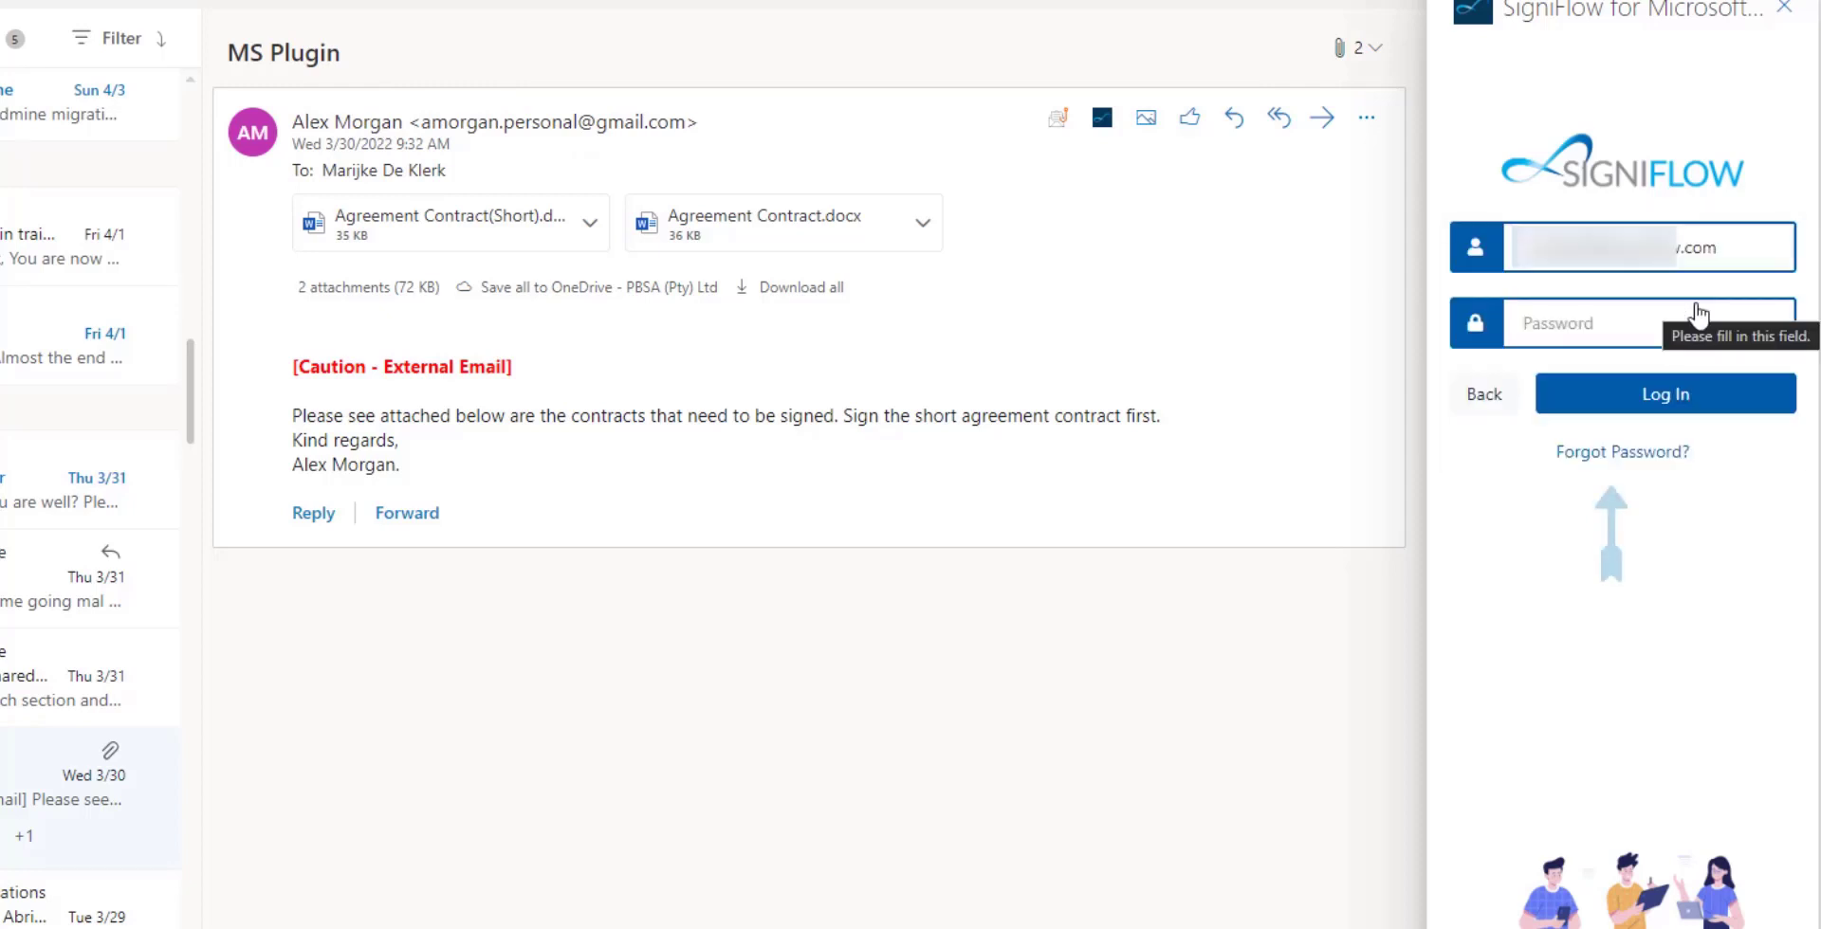
left_click(1698, 305)
type("••")
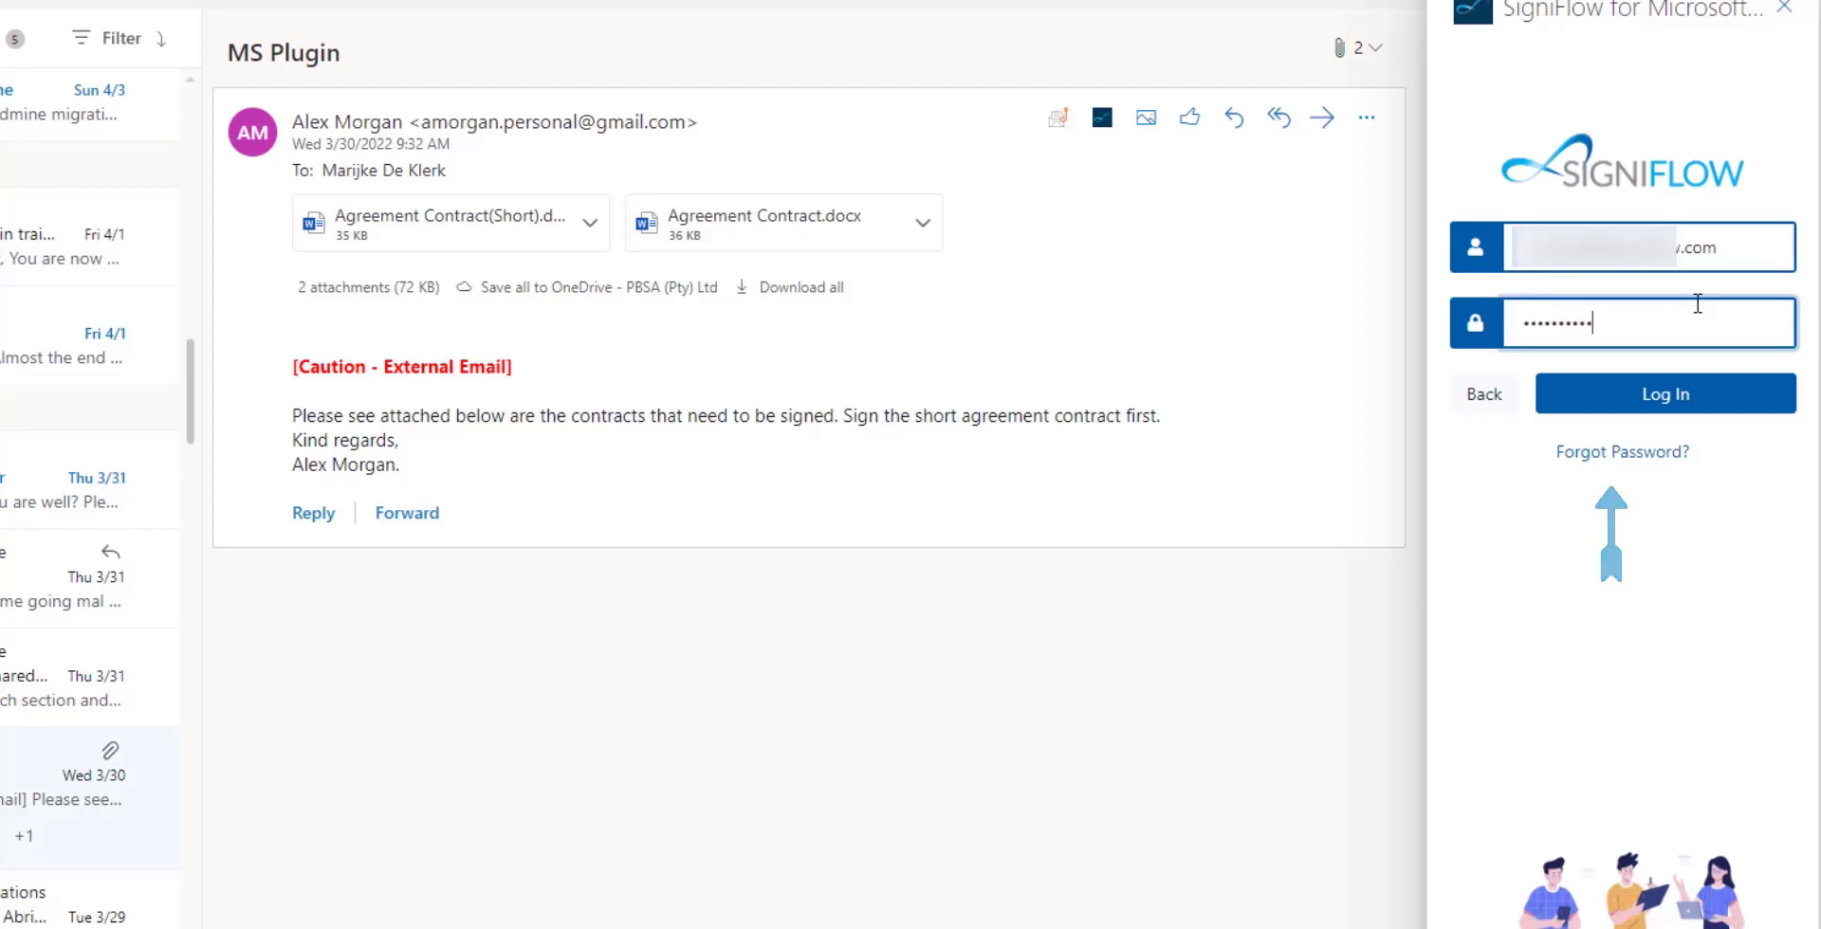
left_click(1687, 395)
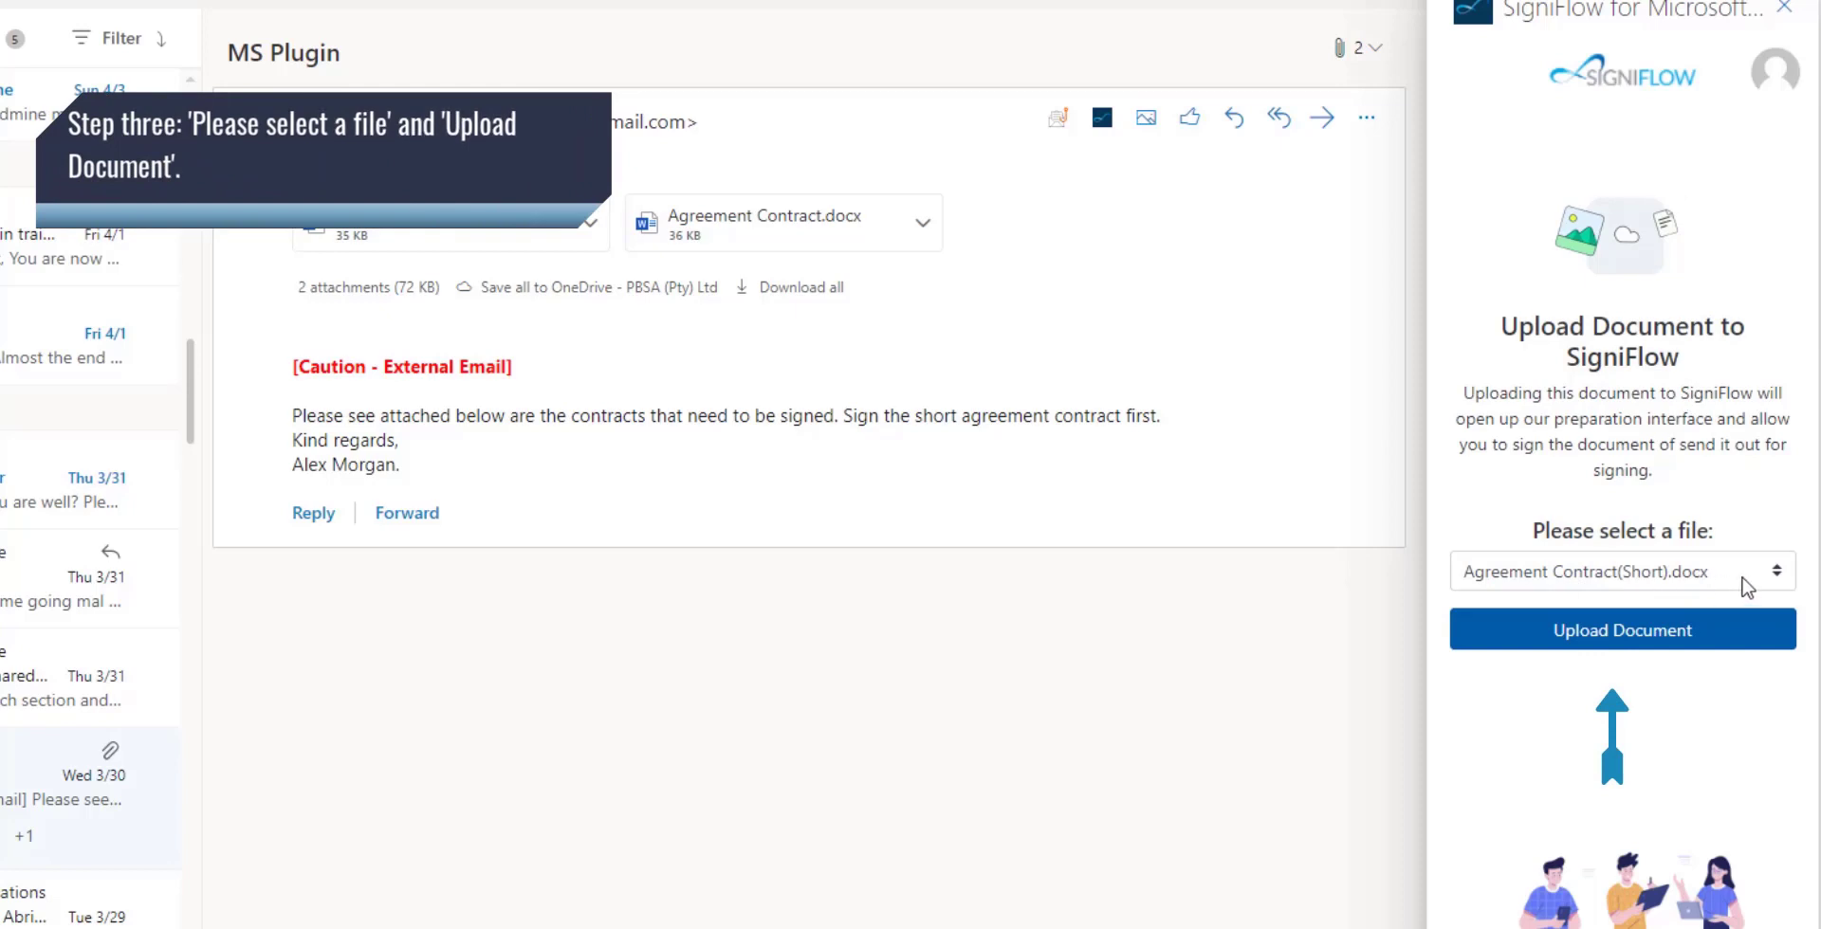
Upload the Agreement Contract(Short).docx attachment to SigniFlow from the add-in pane.
left_click(1778, 572)
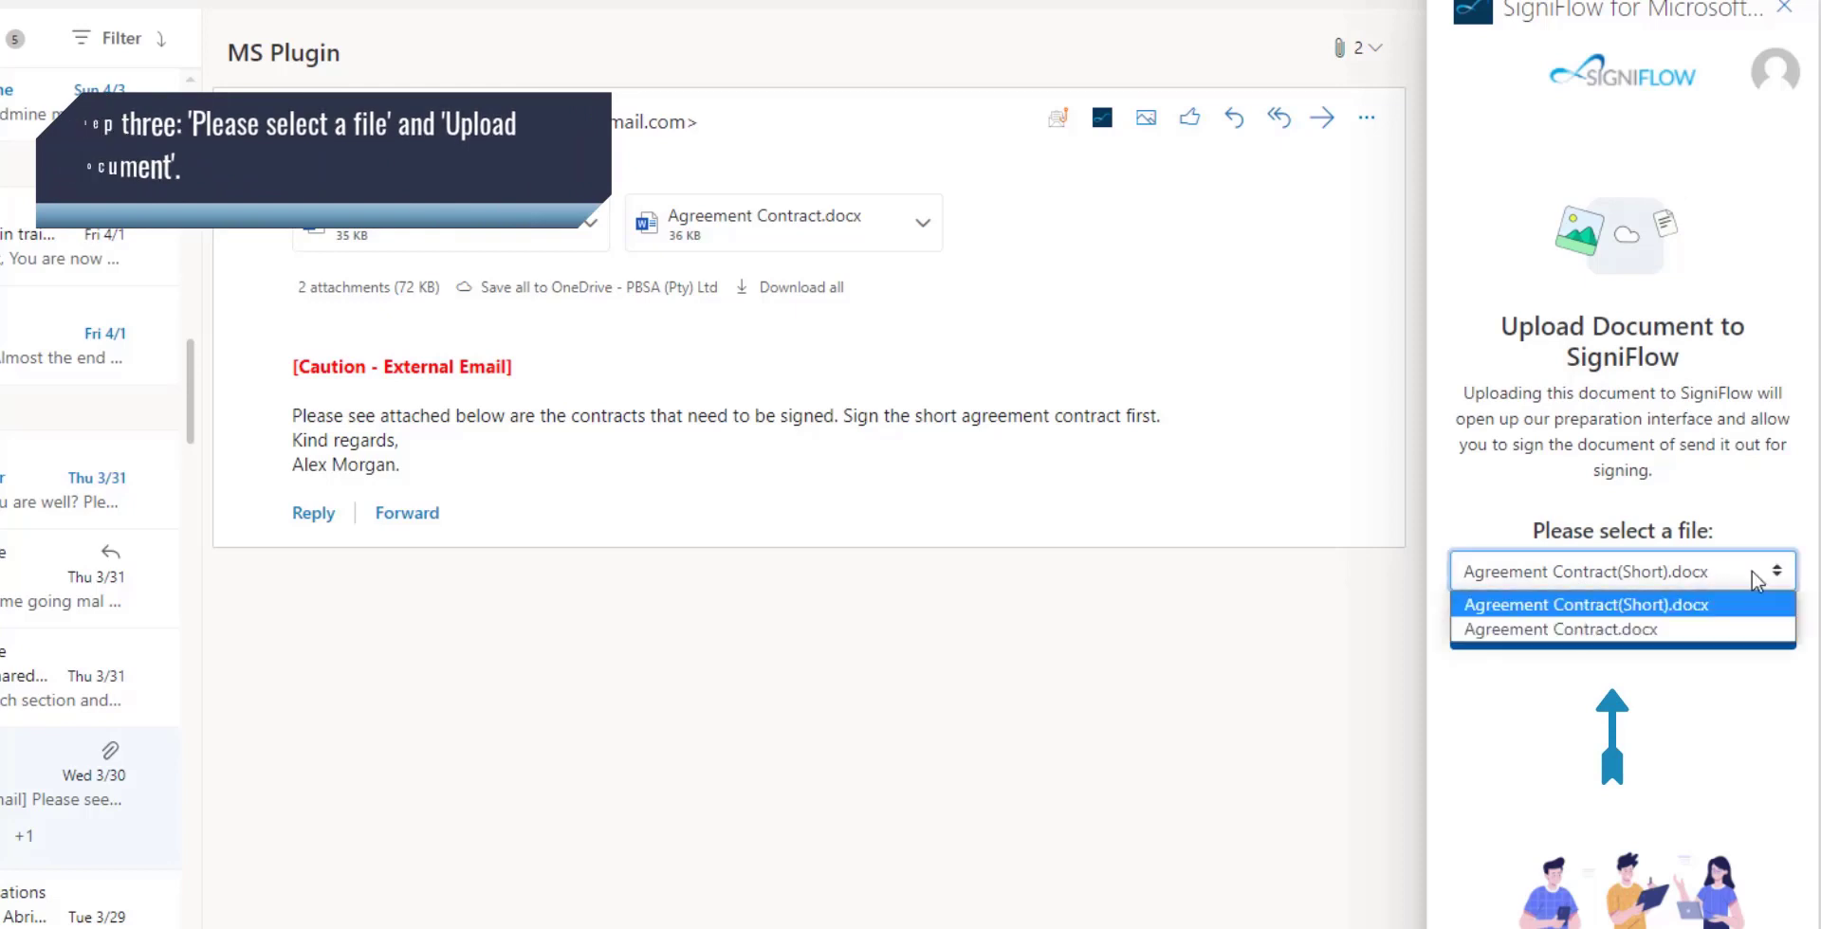
left_click(1576, 606)
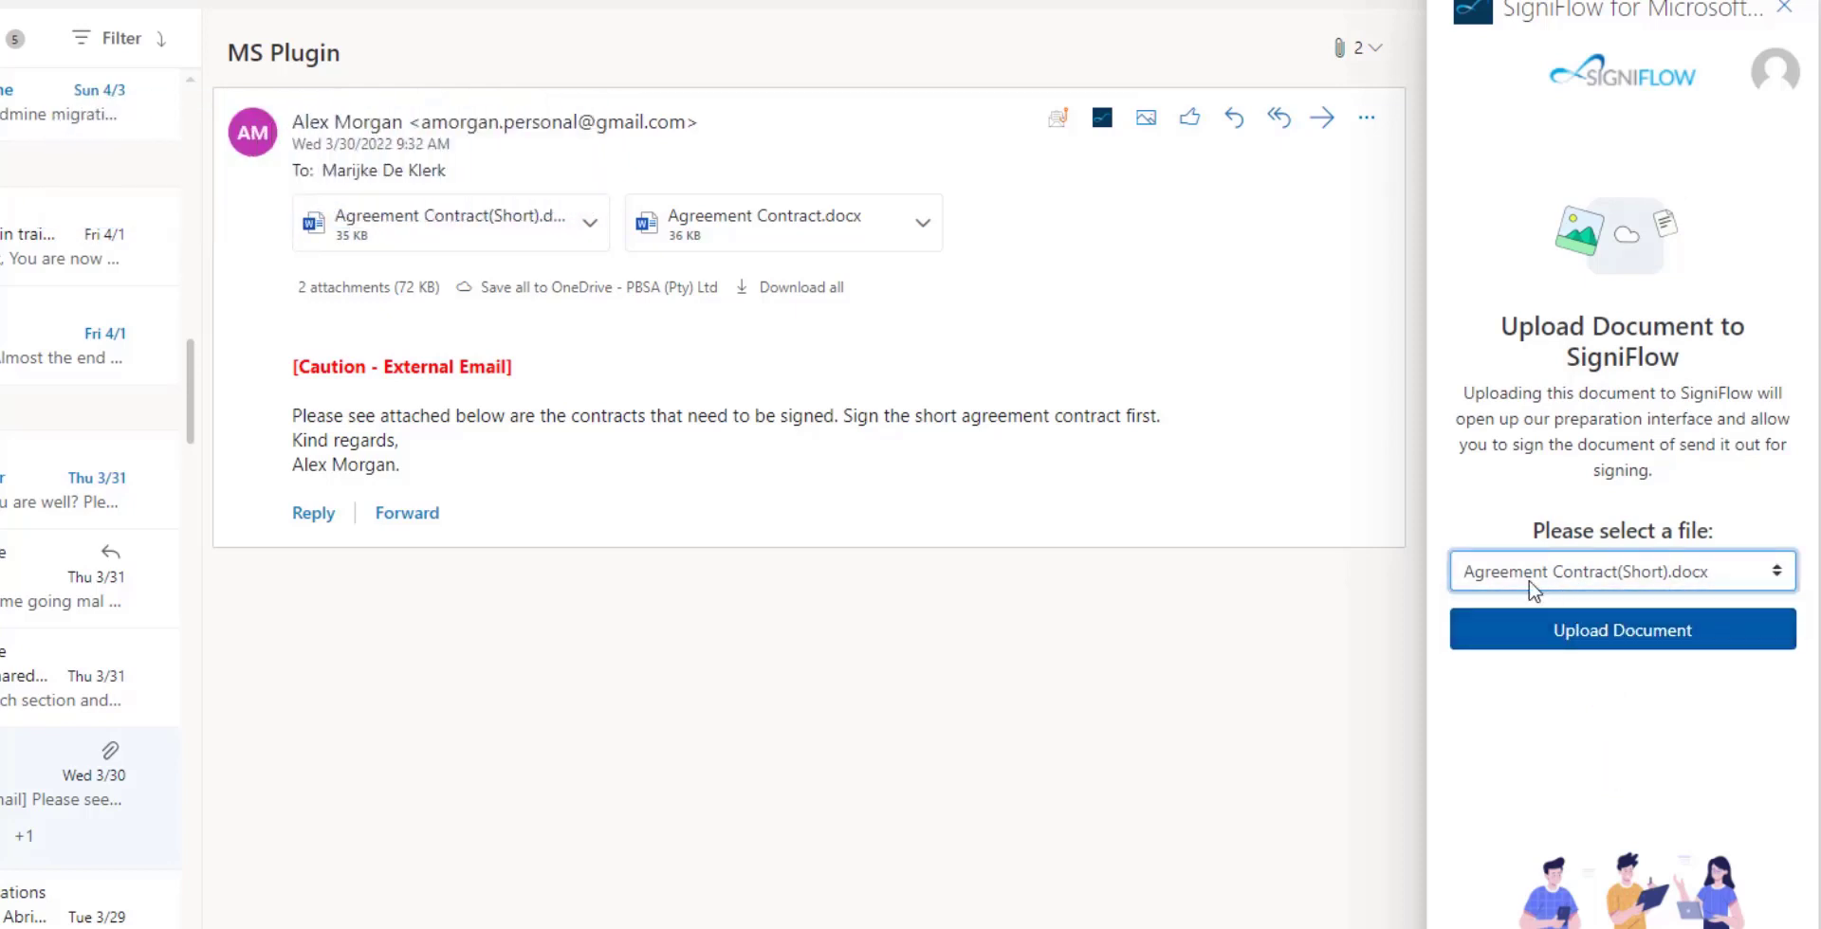
left_click(1674, 644)
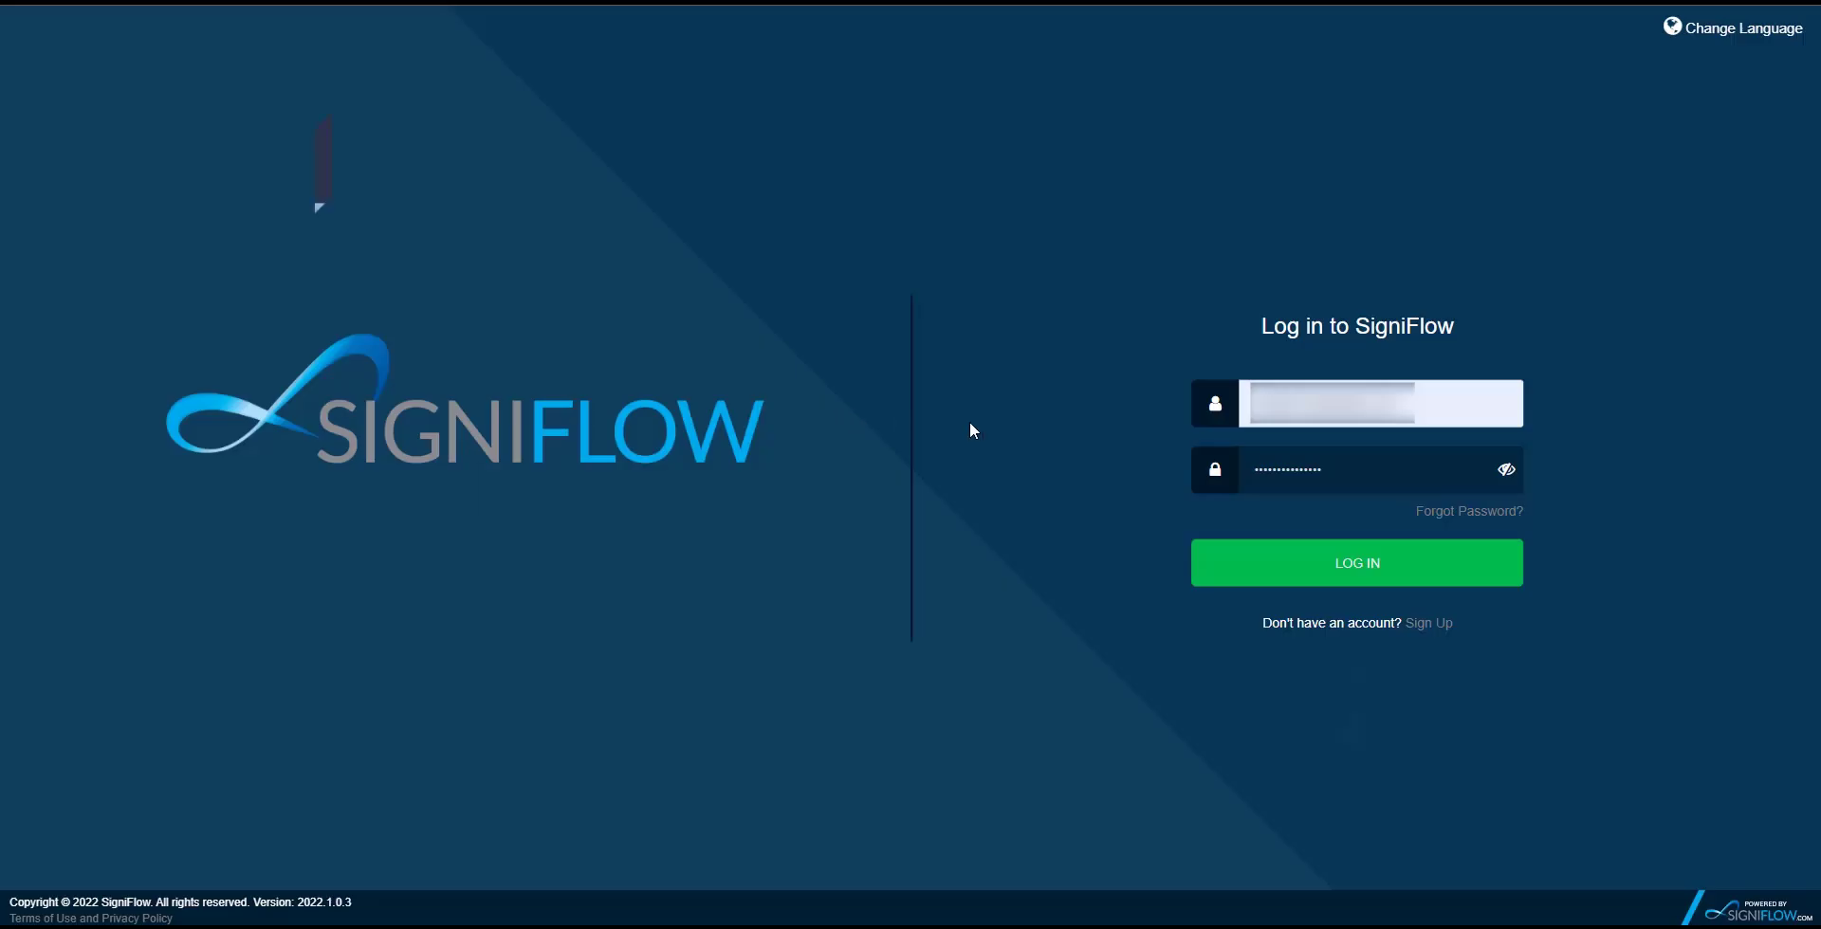
Log in, proceed past document information, and add the first signer with their name and e-mail.
left_click(1266, 571)
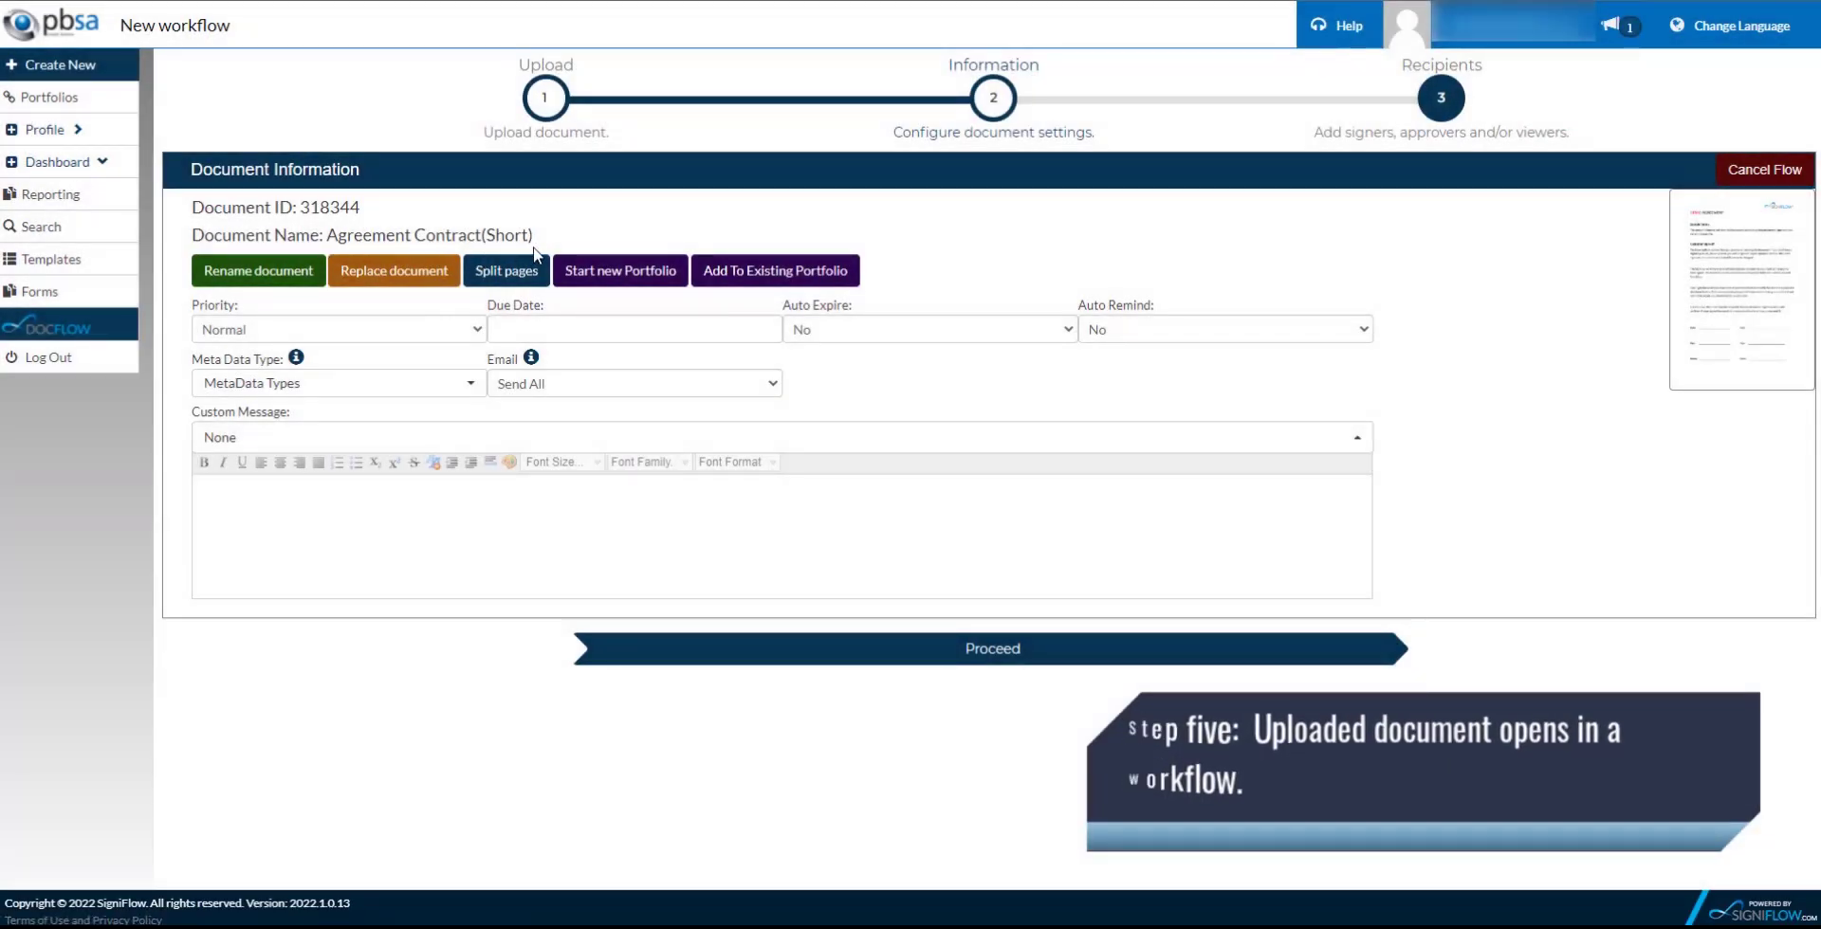
left_click(768, 653)
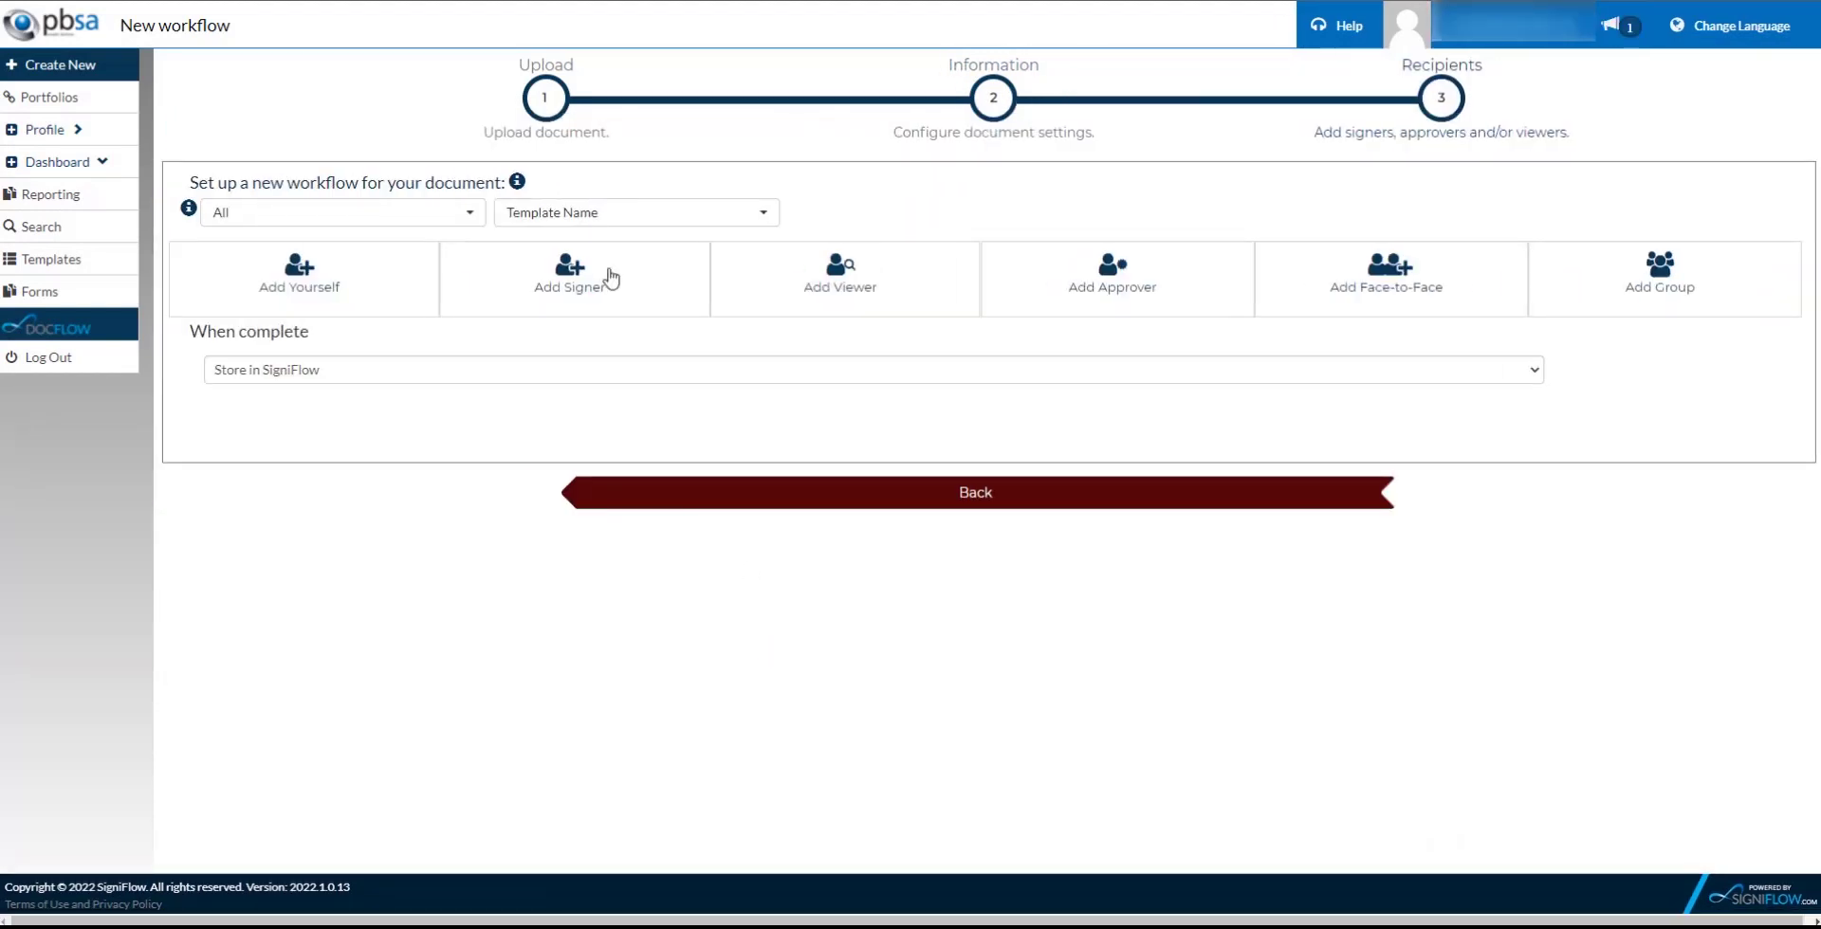
left_click(600, 279)
type("Jessie")
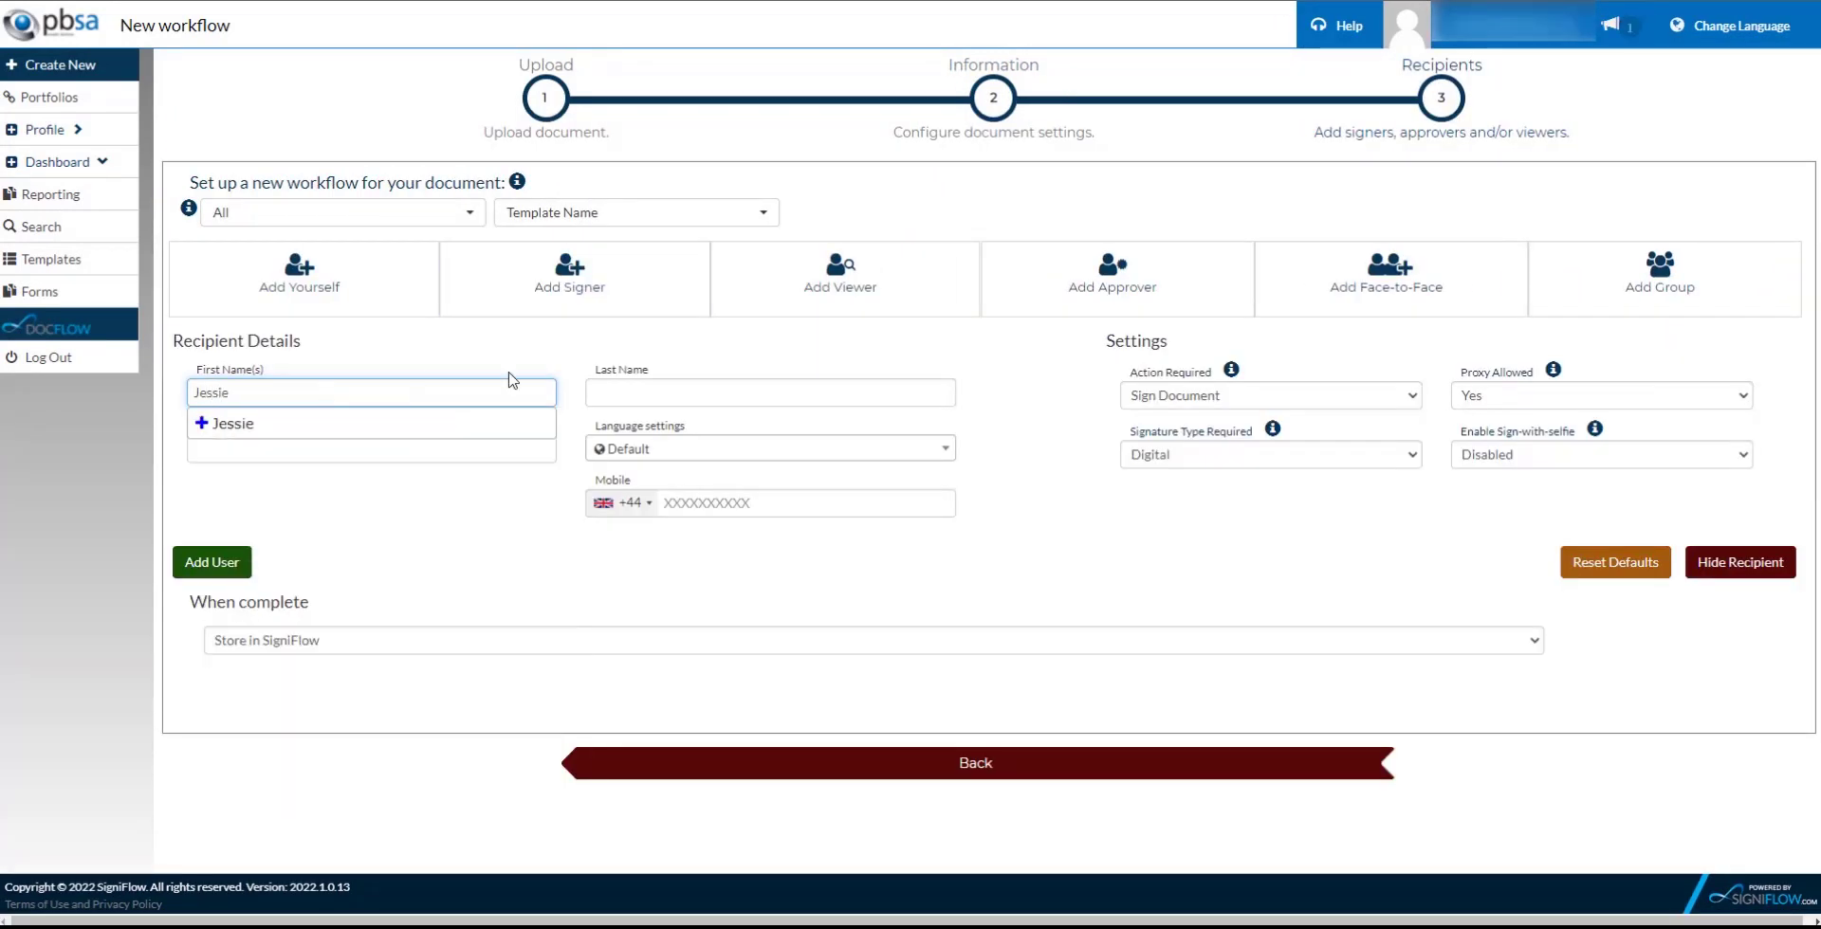
left_click(607, 397)
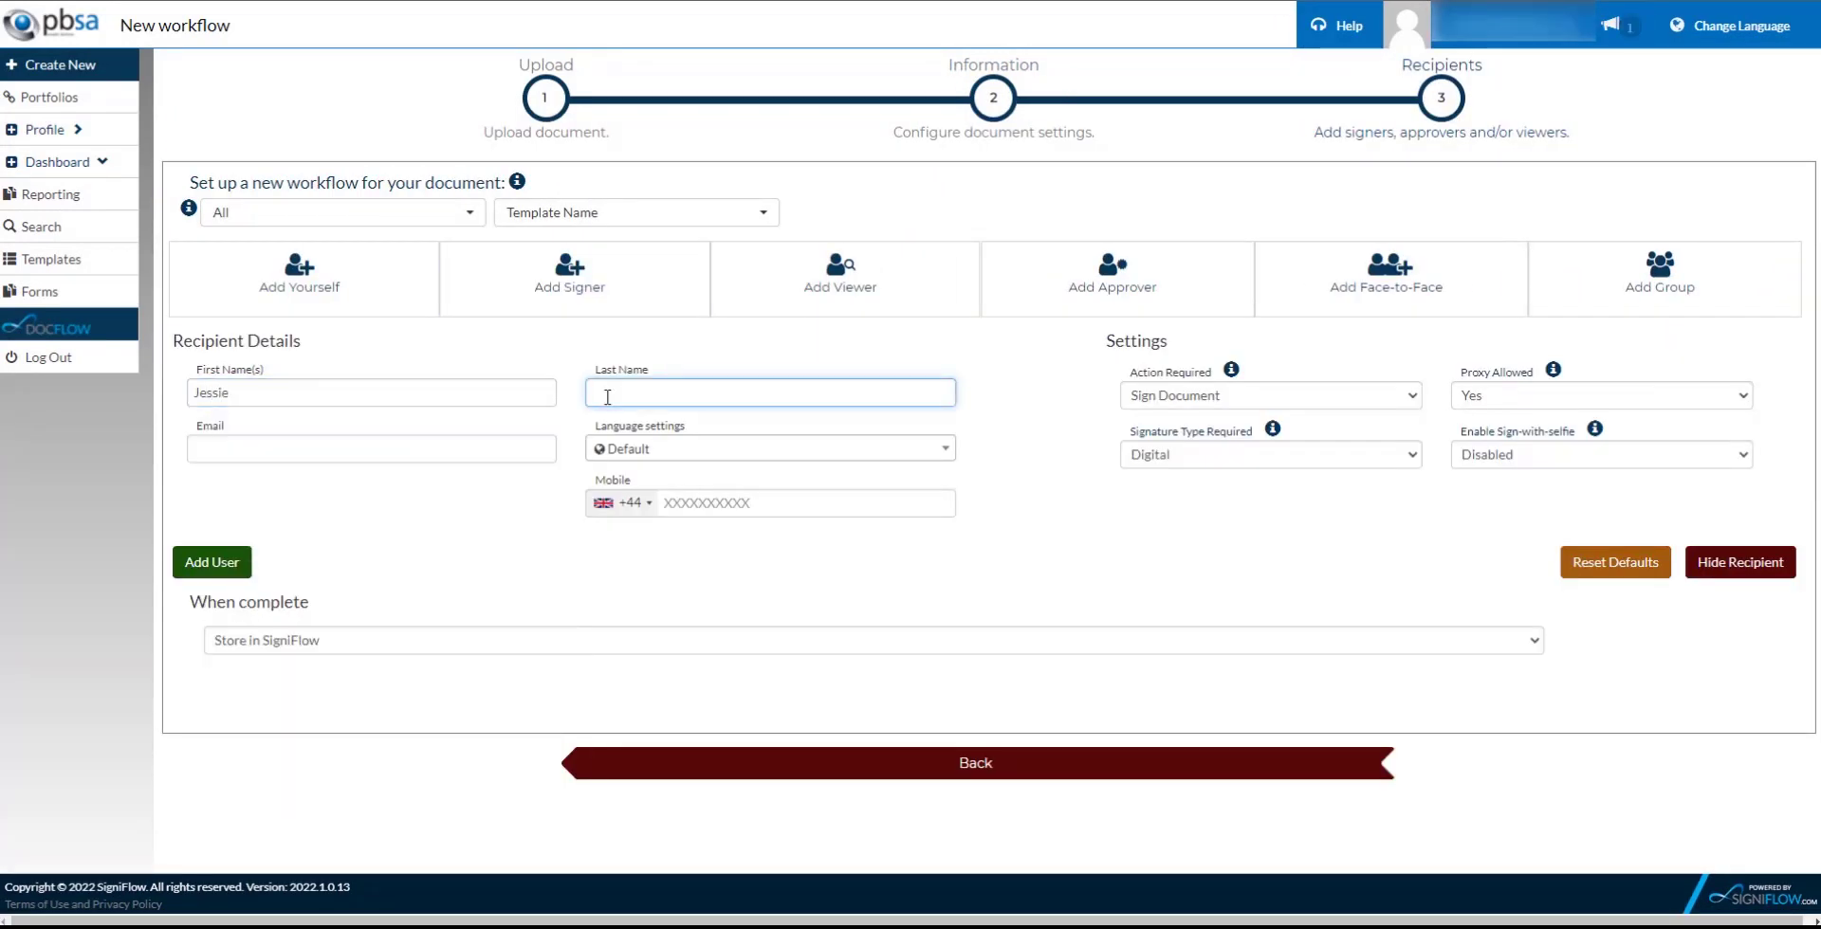
left_click(291, 448)
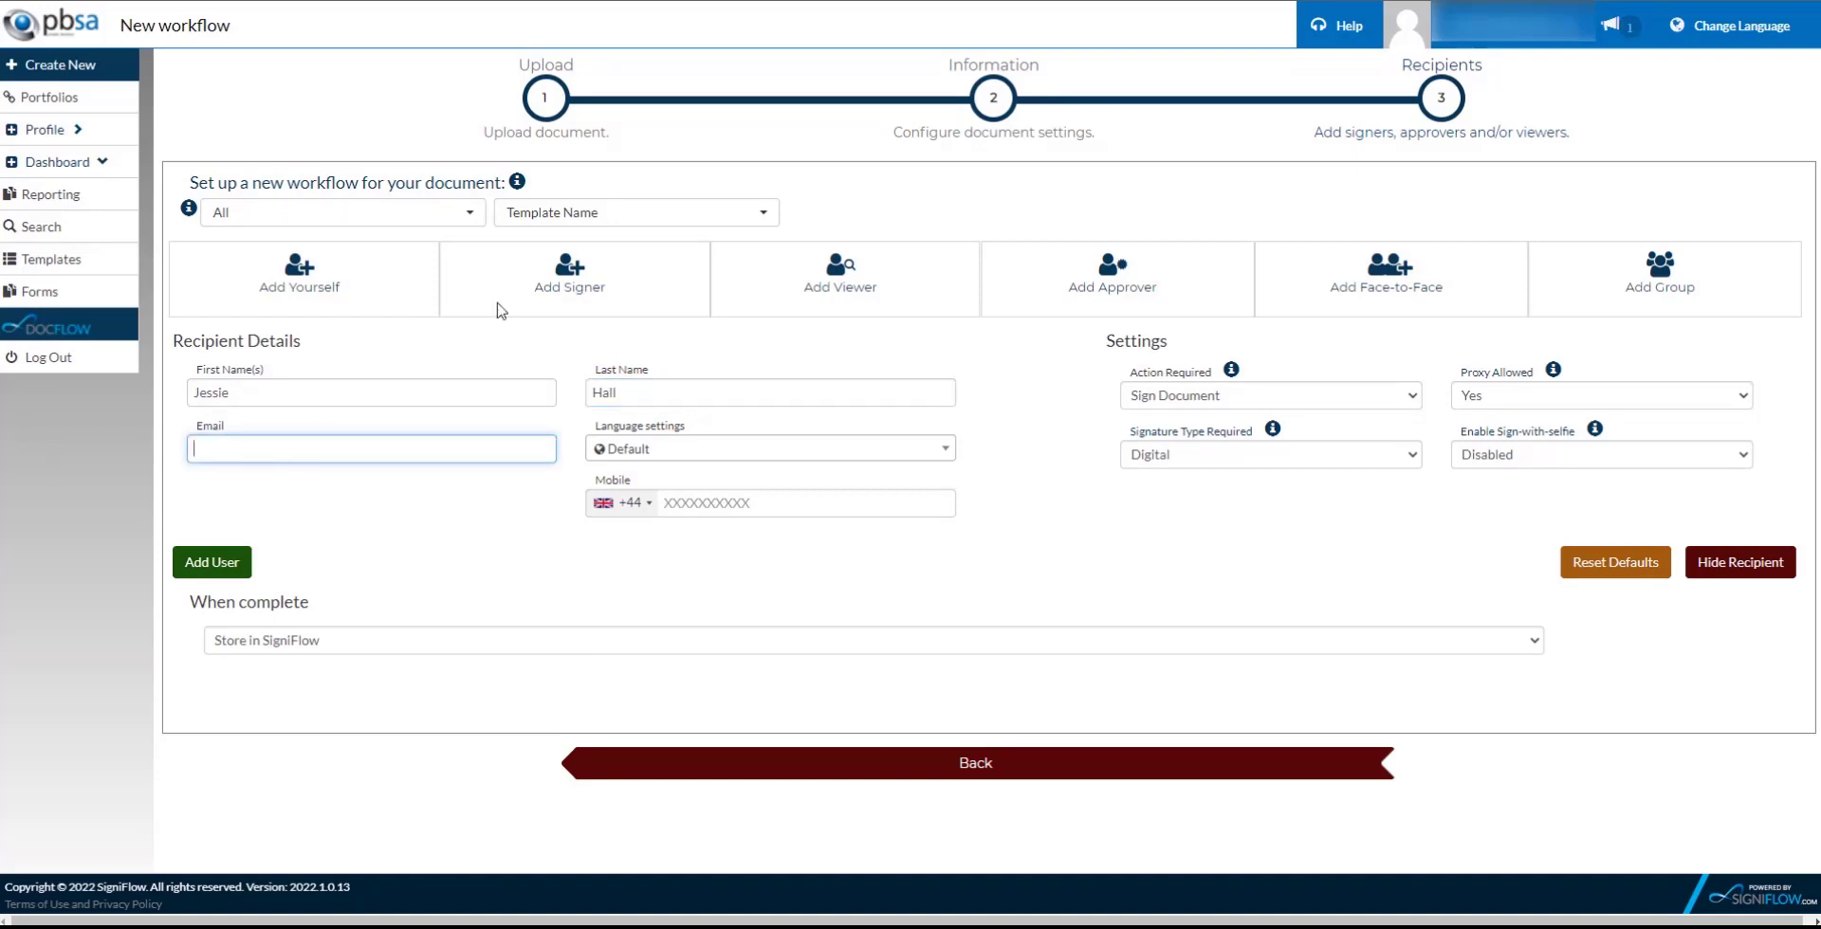
left_click(211, 568)
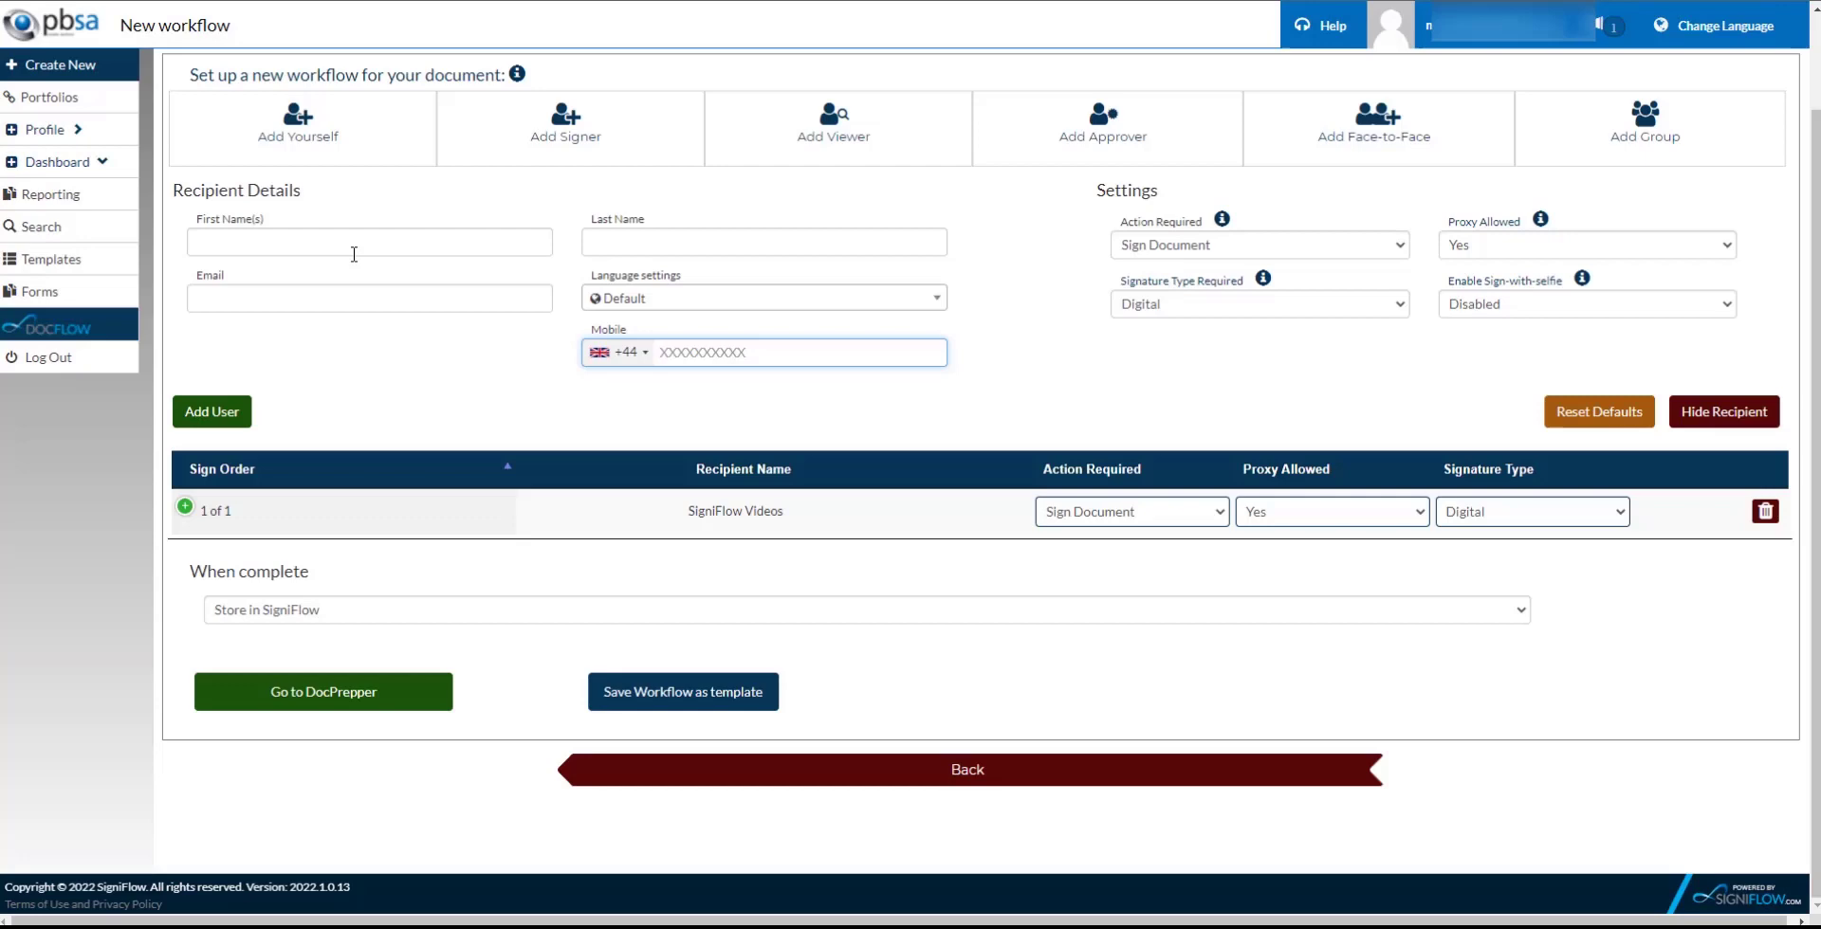
Add the second signer from a saved contact as recipient 2, then go to DocPrepper.
left_click(308, 247)
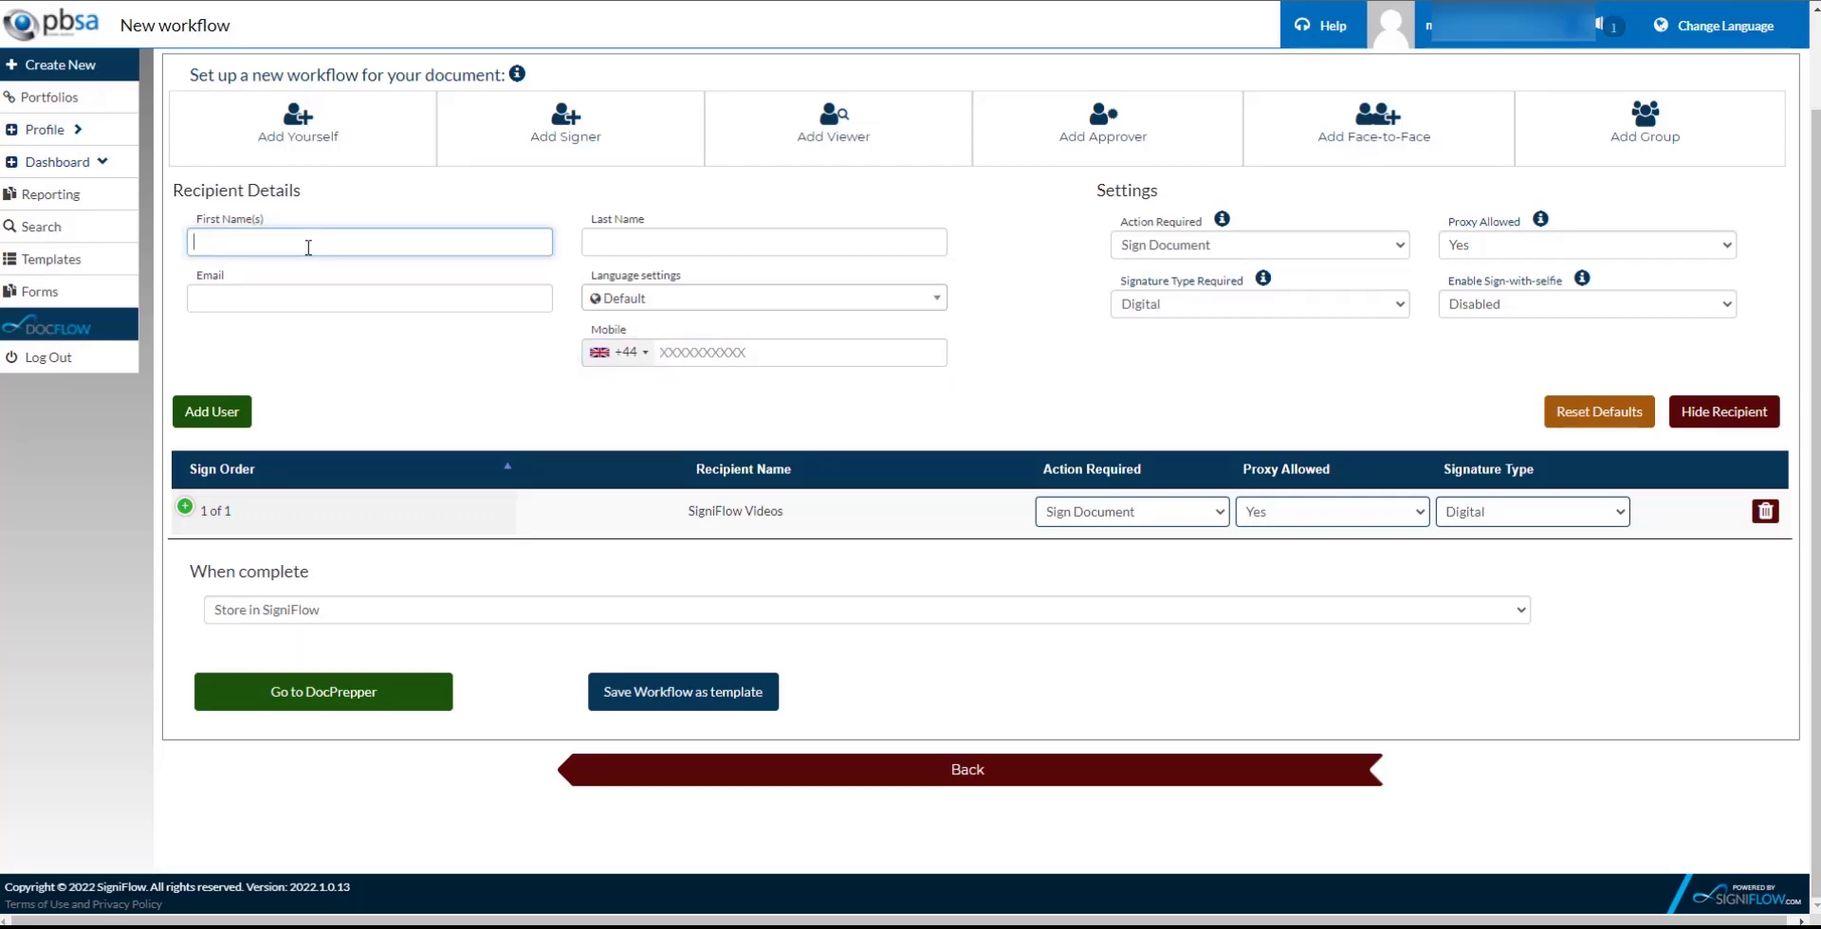
type("Alex")
left_click(275, 273)
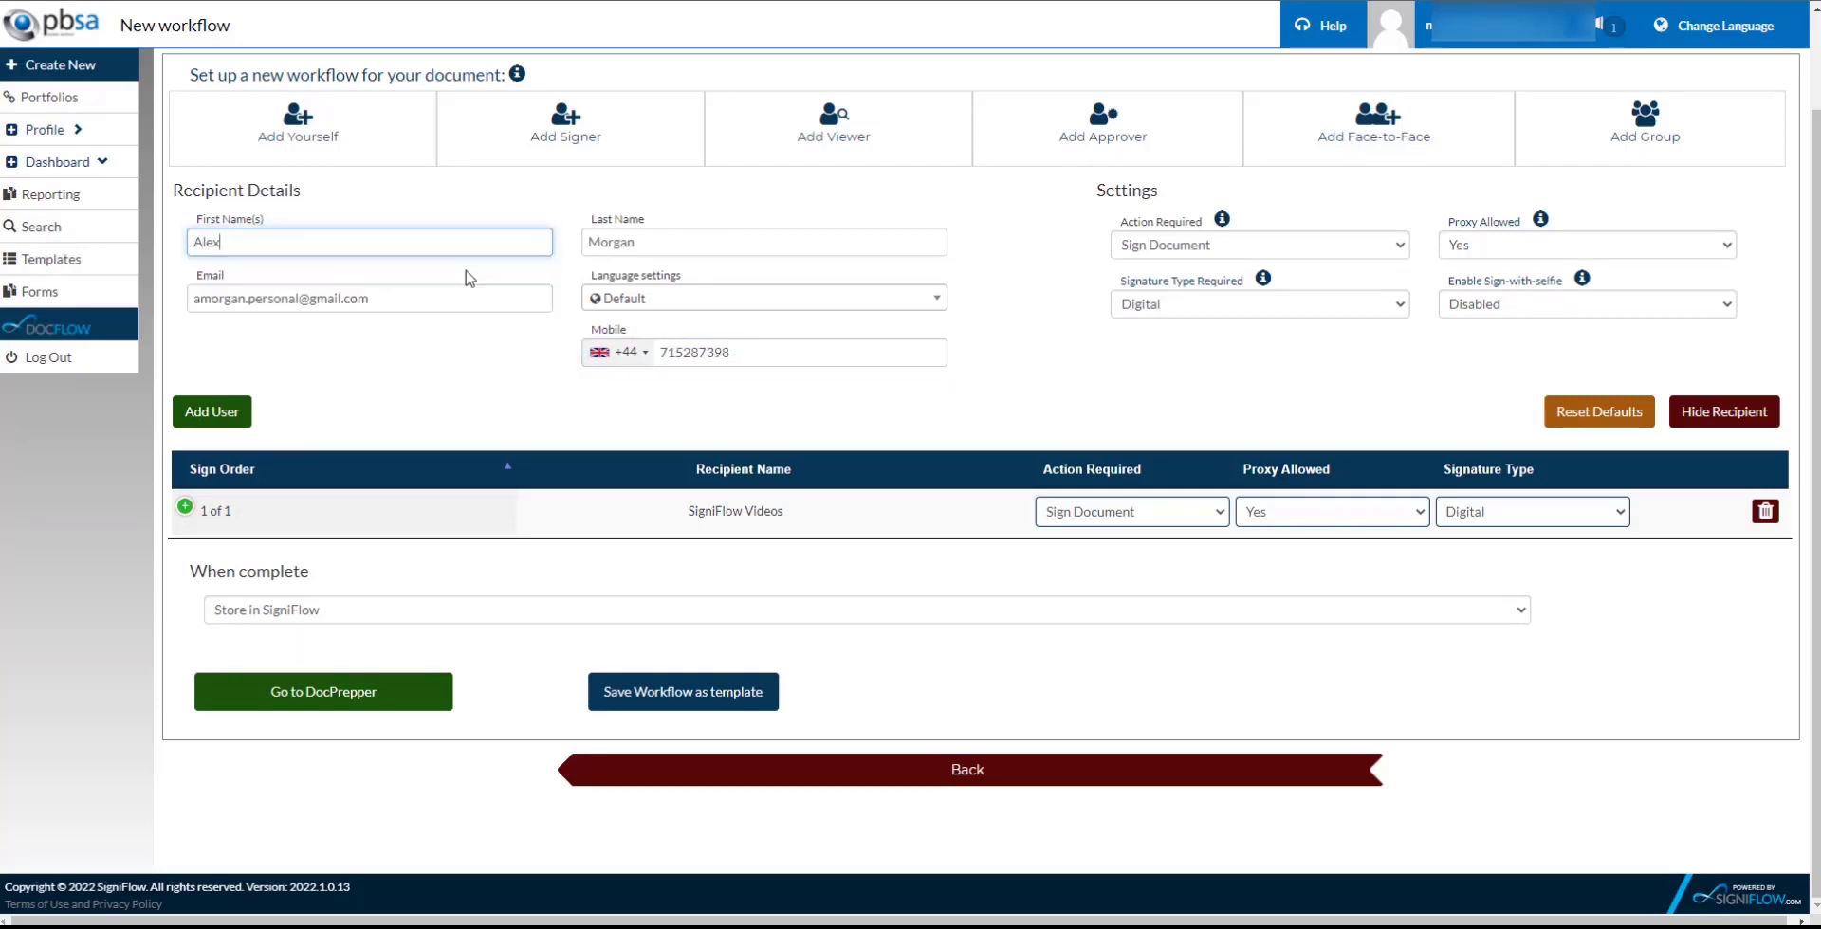
left_click(224, 422)
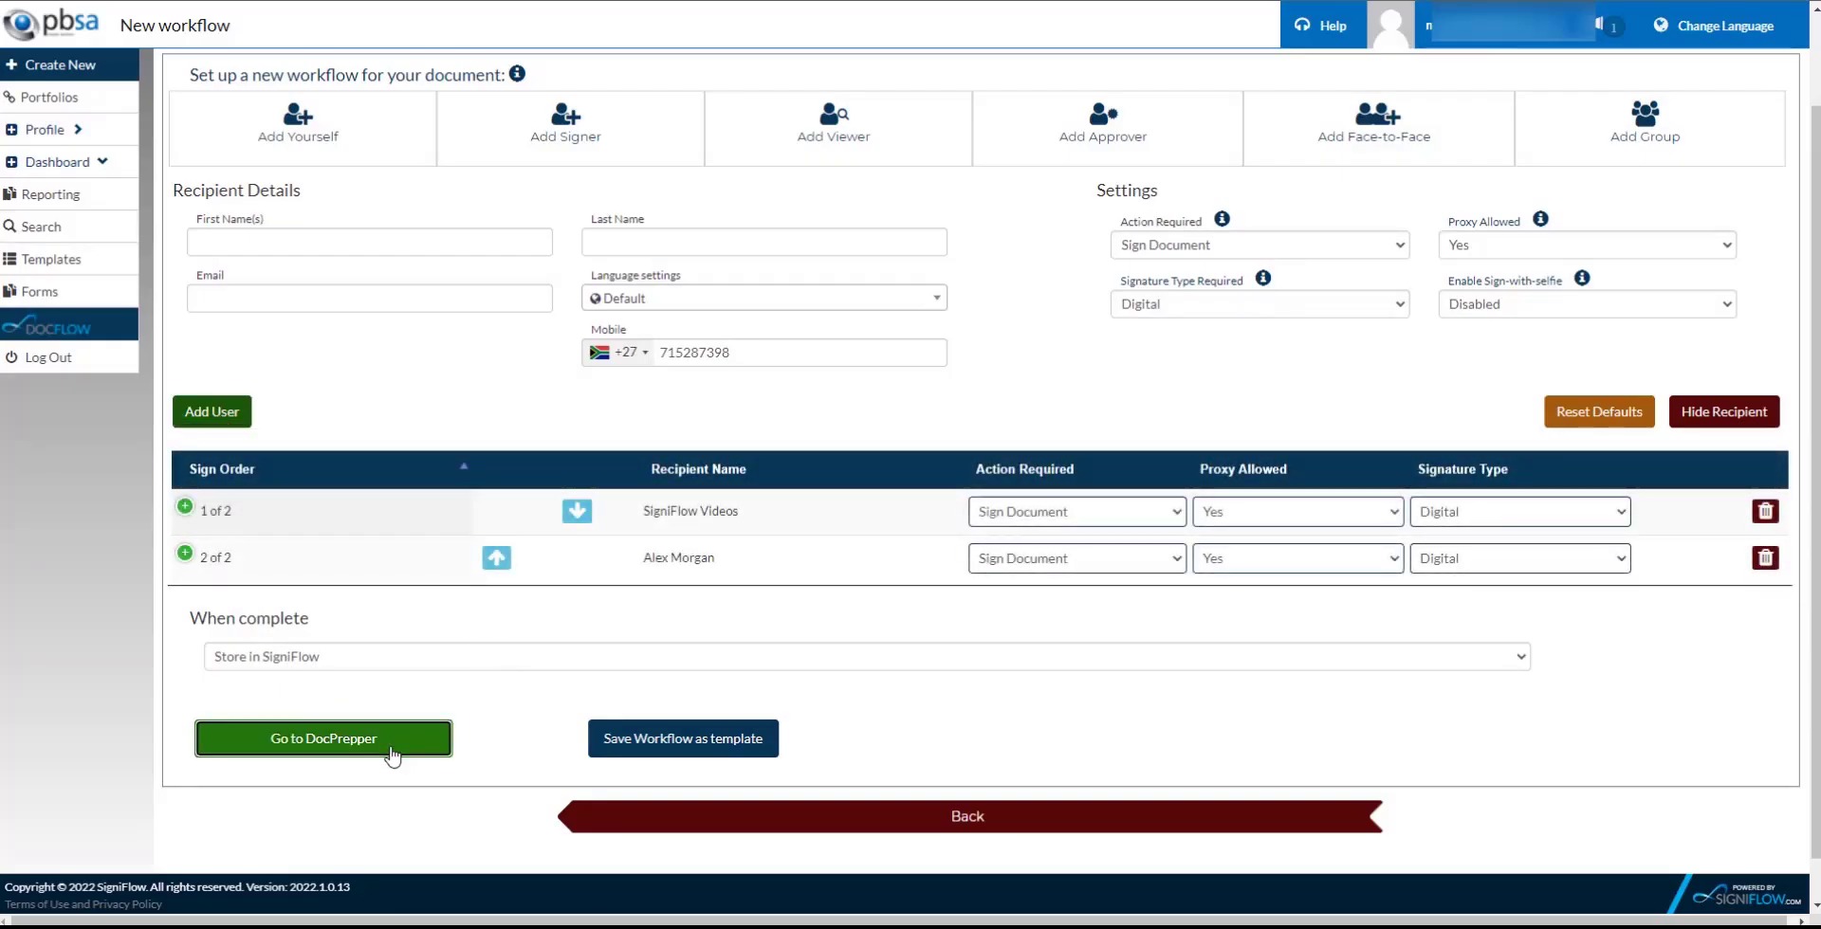
left_click(390, 749)
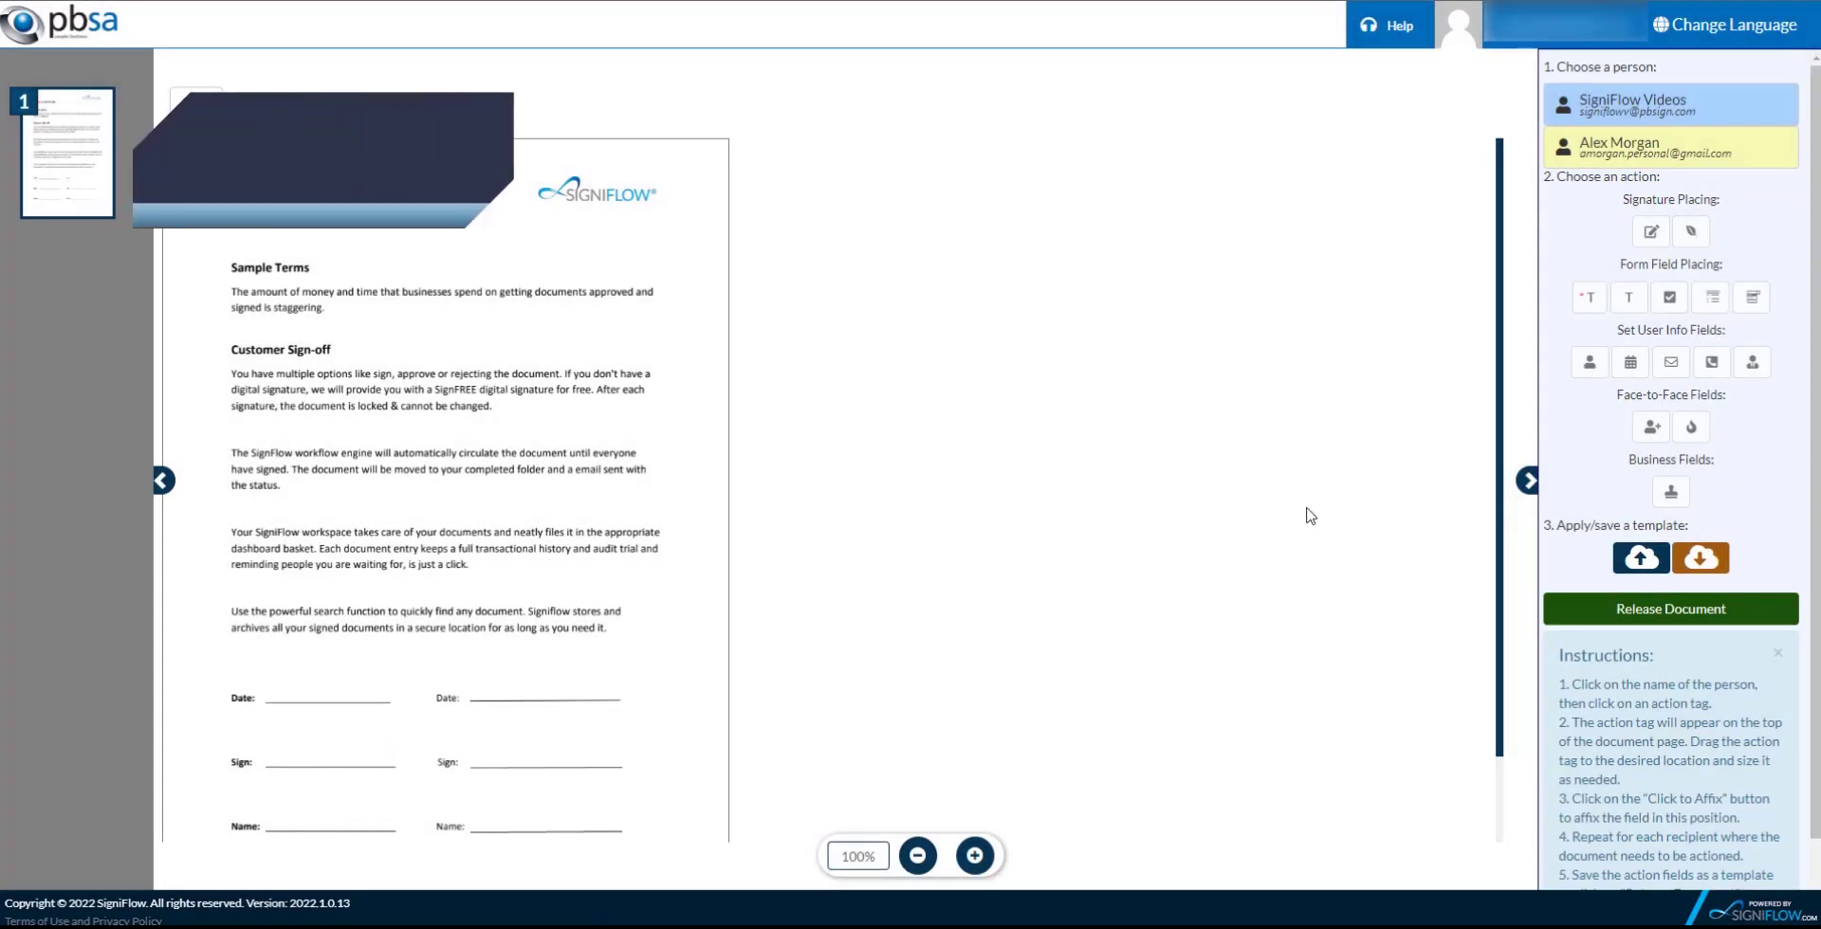
Place and affix the first signer's signature field on the left Sign line.
left_click(1646, 113)
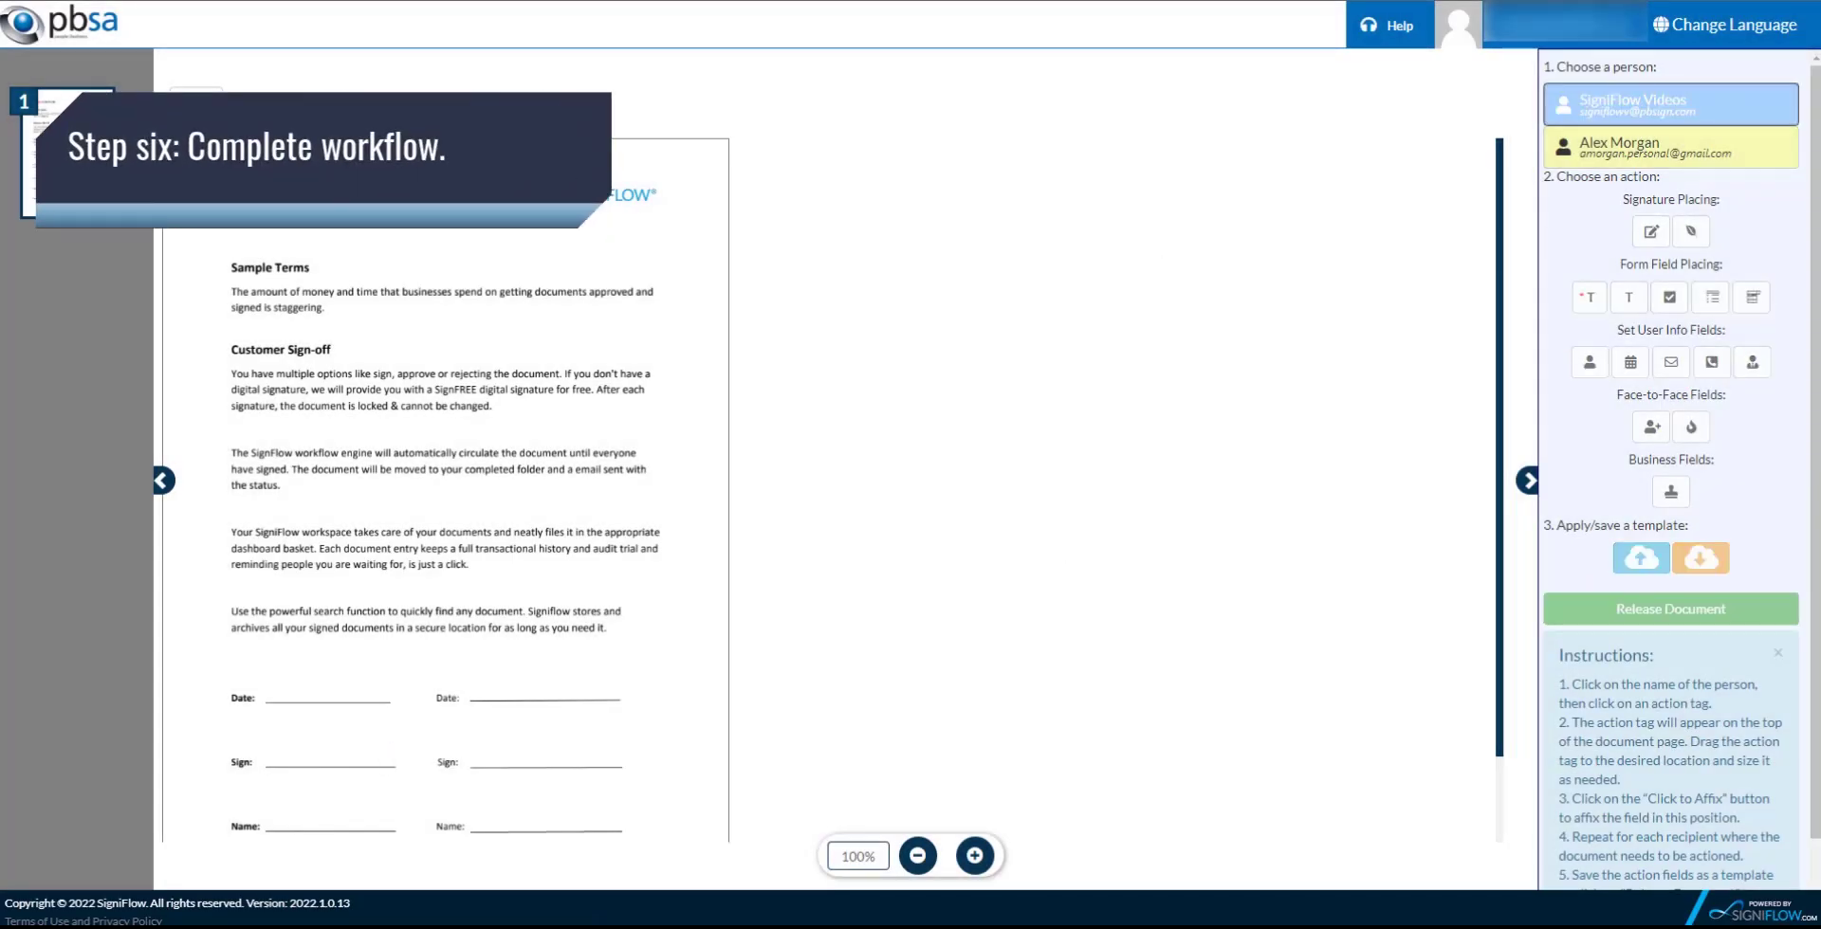
left_click_drag(194, 179, 297, 753)
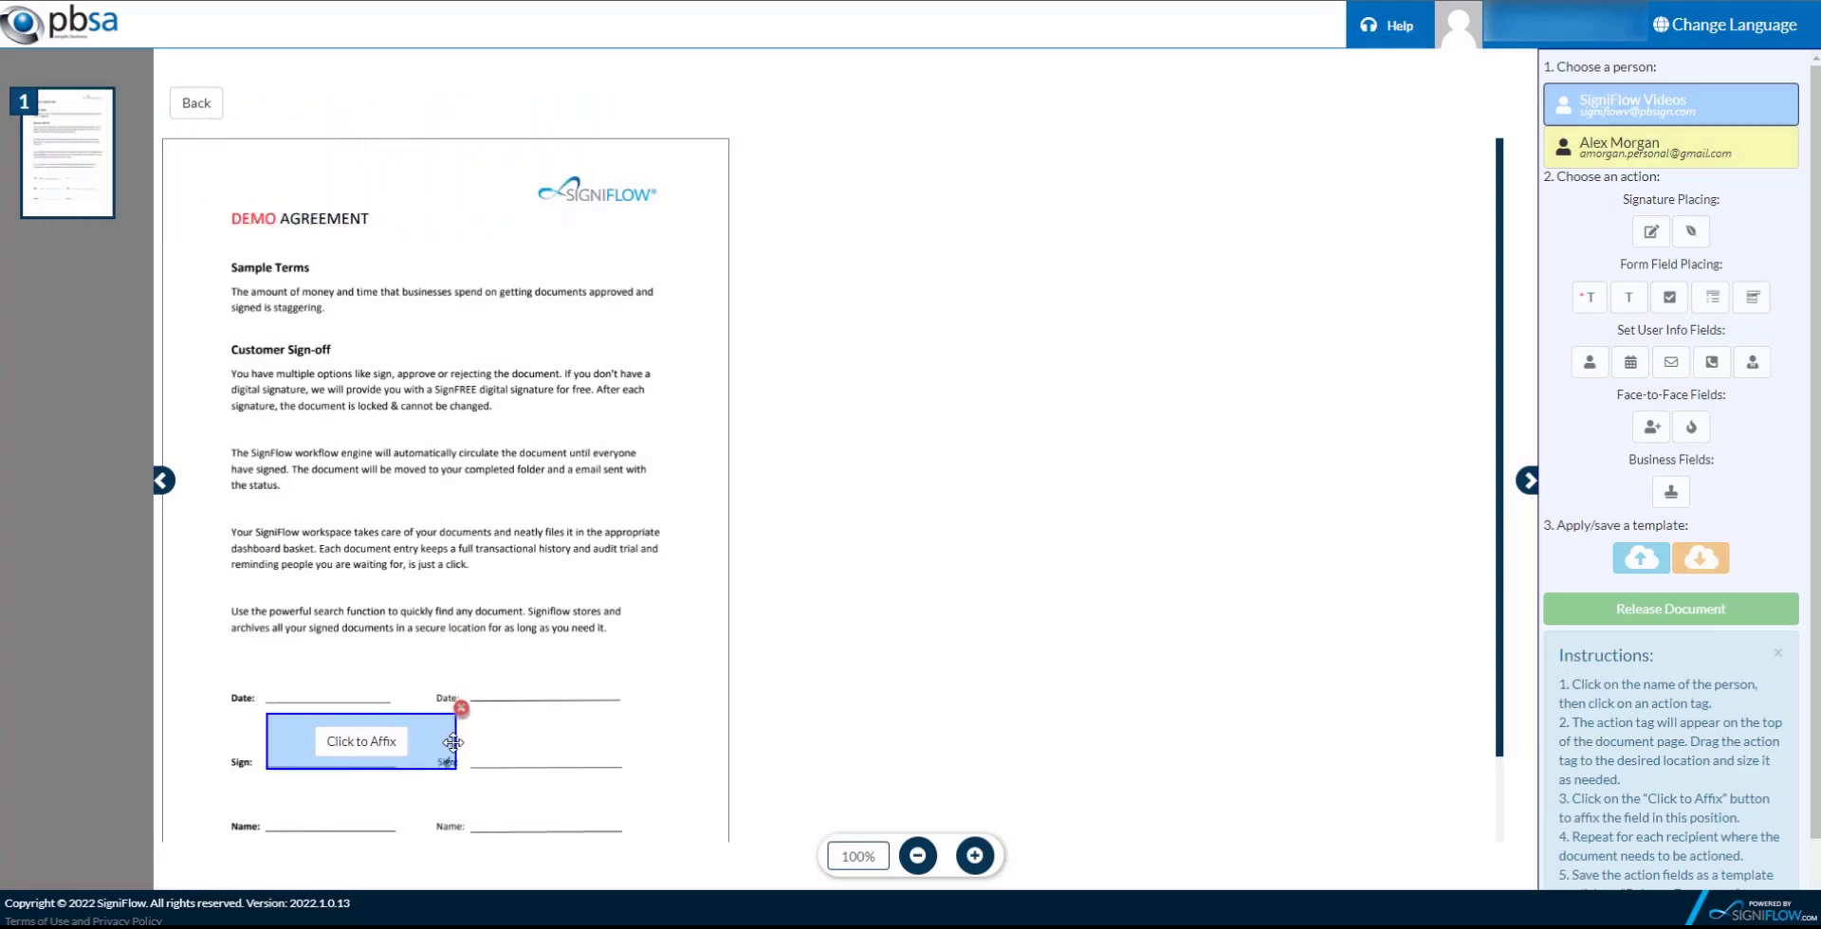
left_click_drag(454, 743, 408, 741)
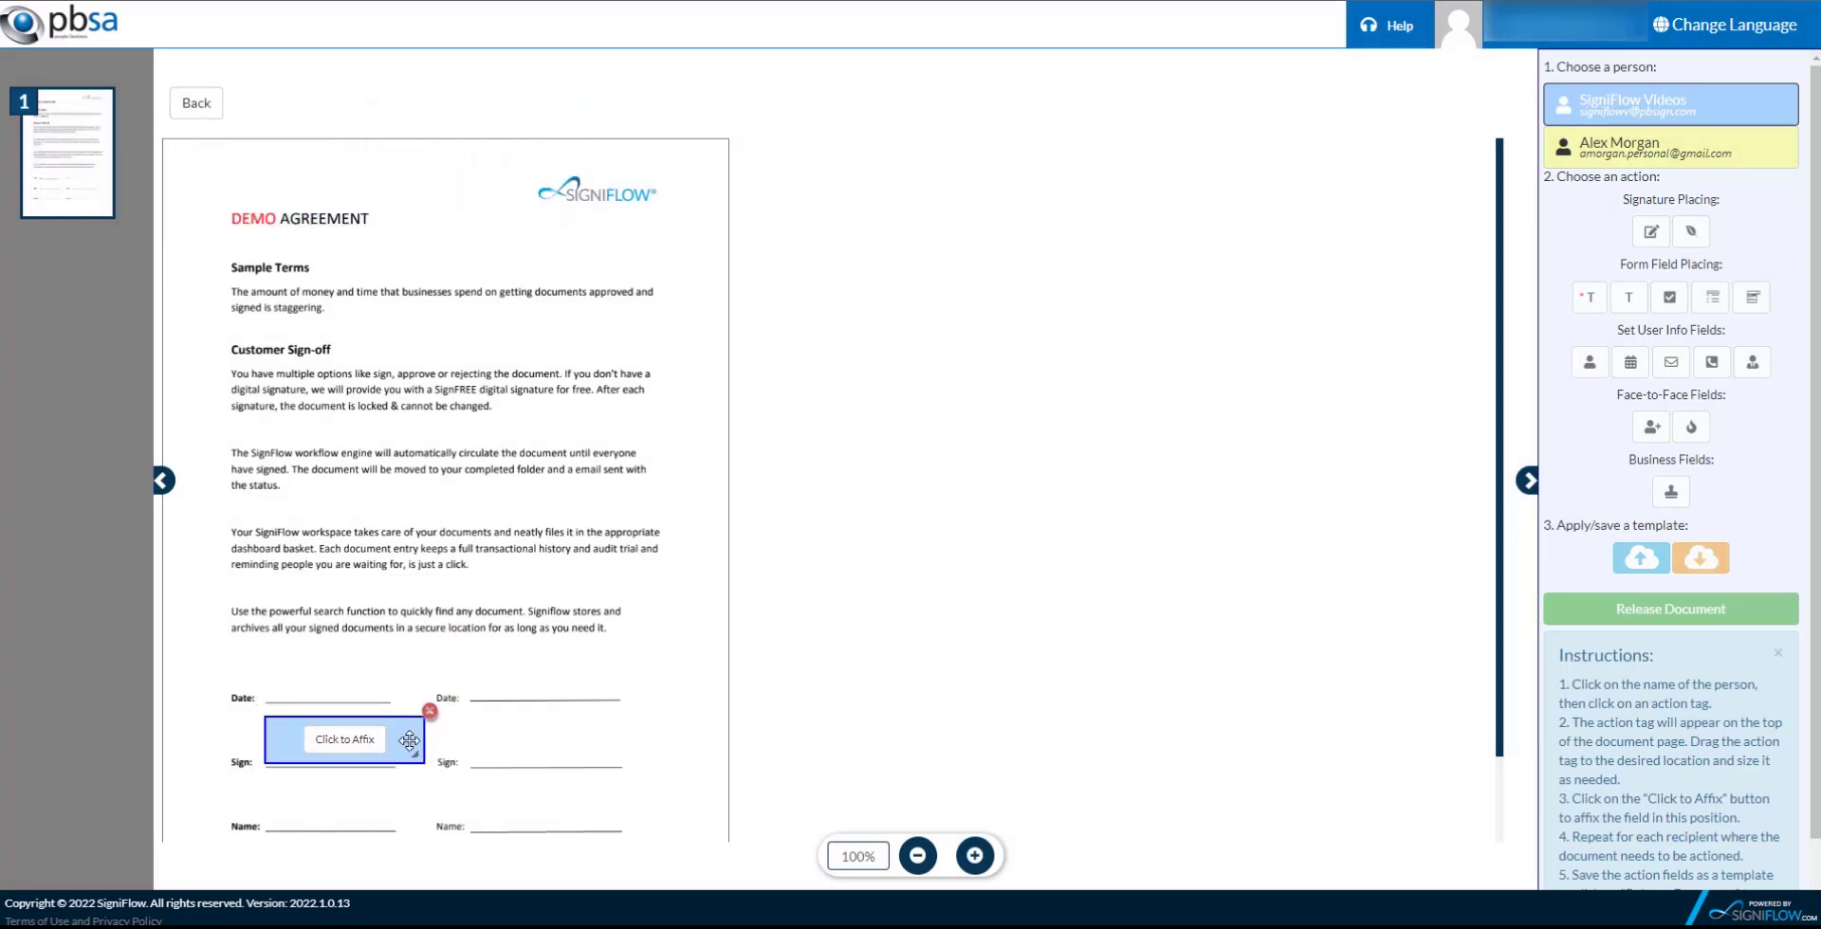
left_click(344, 739)
Affix the second signer's signature field on the right Sign line, then delete both signature fields.
left_click(1635, 152)
left_click(1650, 231)
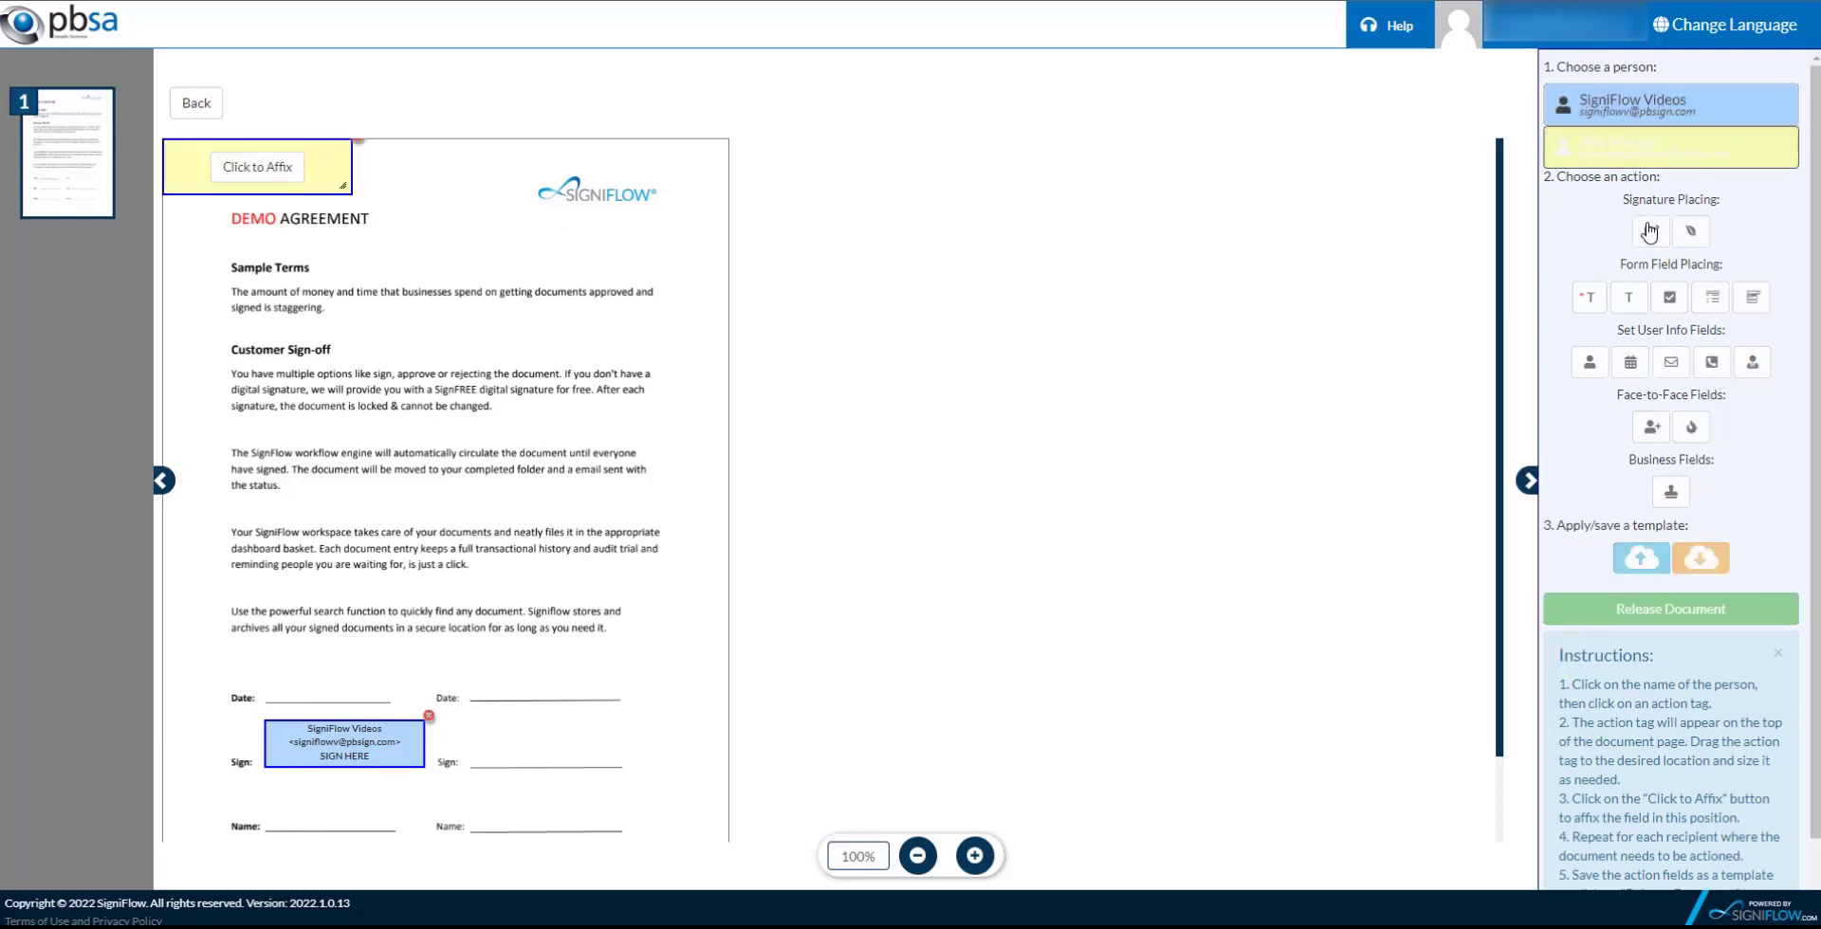
left_click_drag(181, 167, 493, 741)
left_click(600, 747)
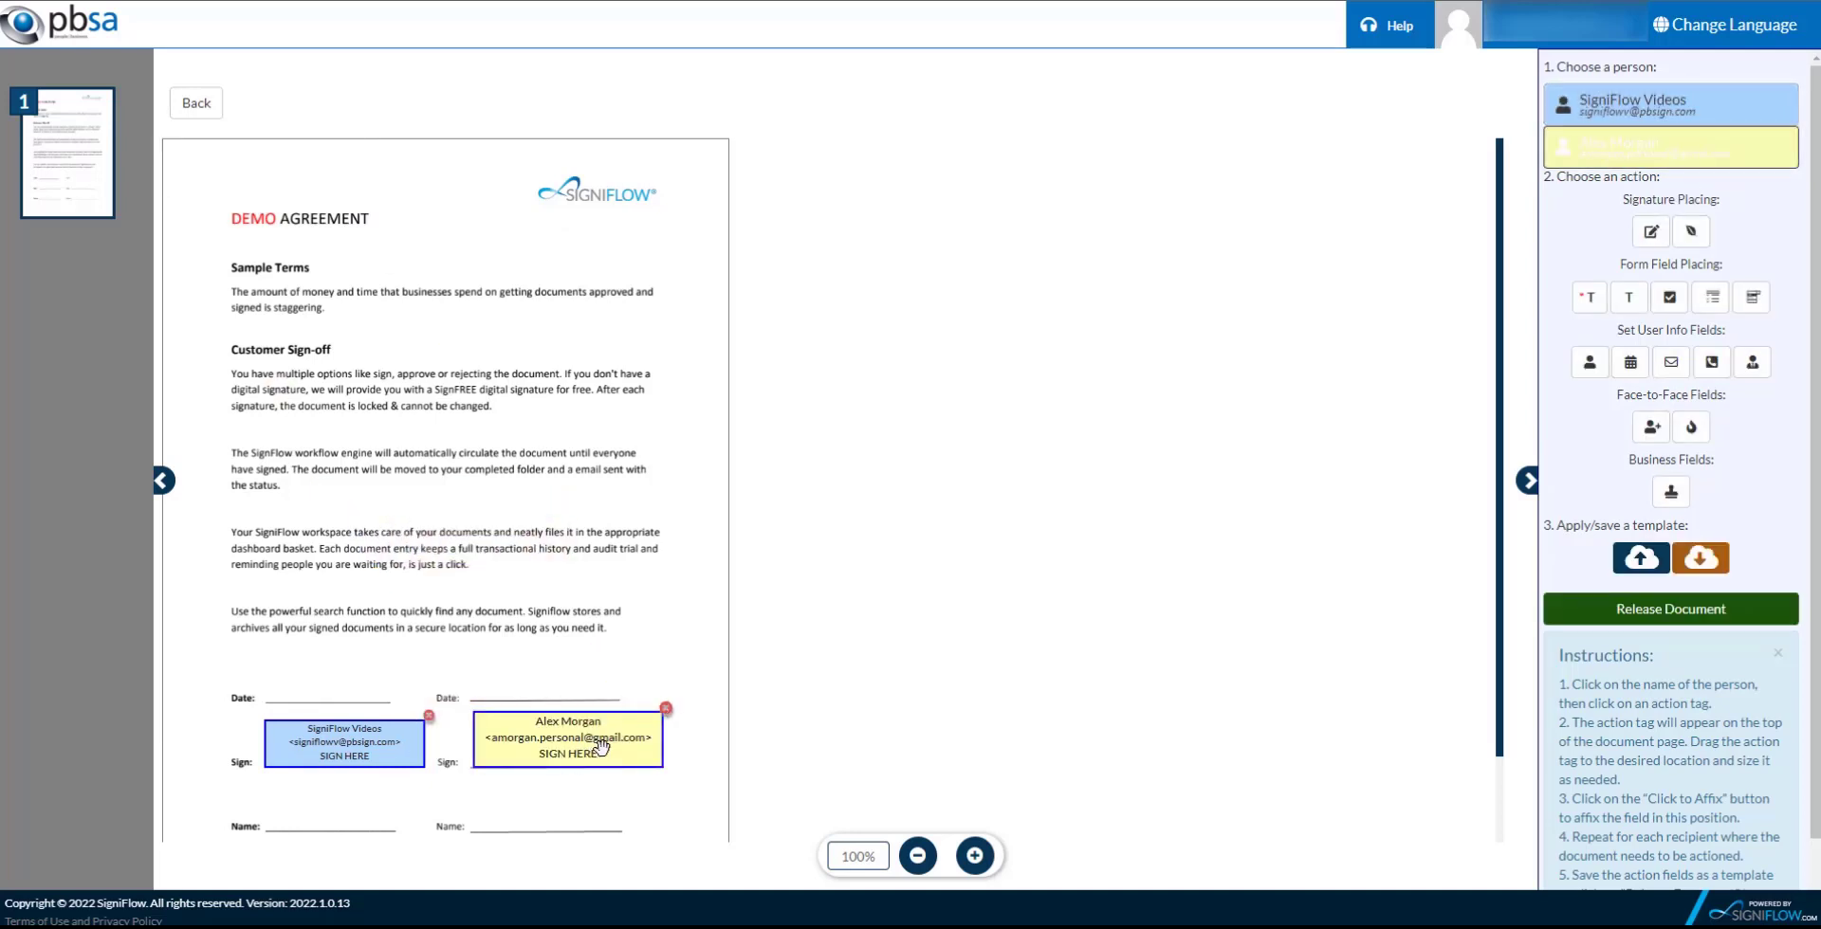
left_click(428, 717)
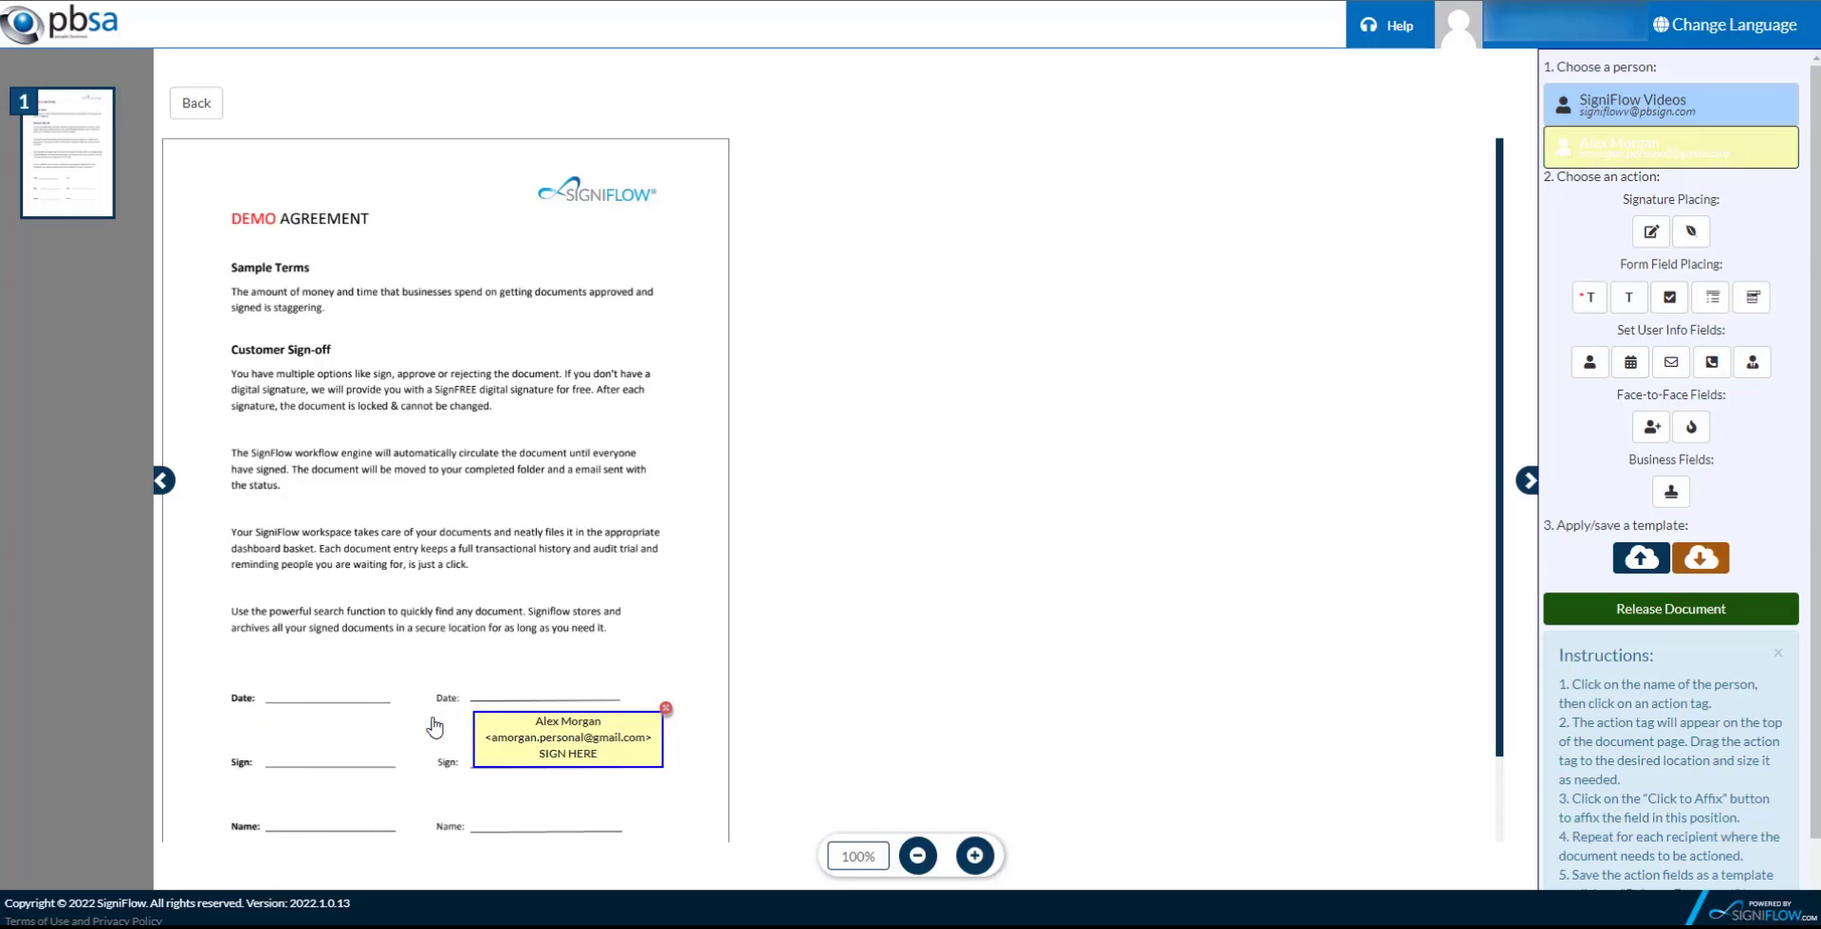
left_click(667, 710)
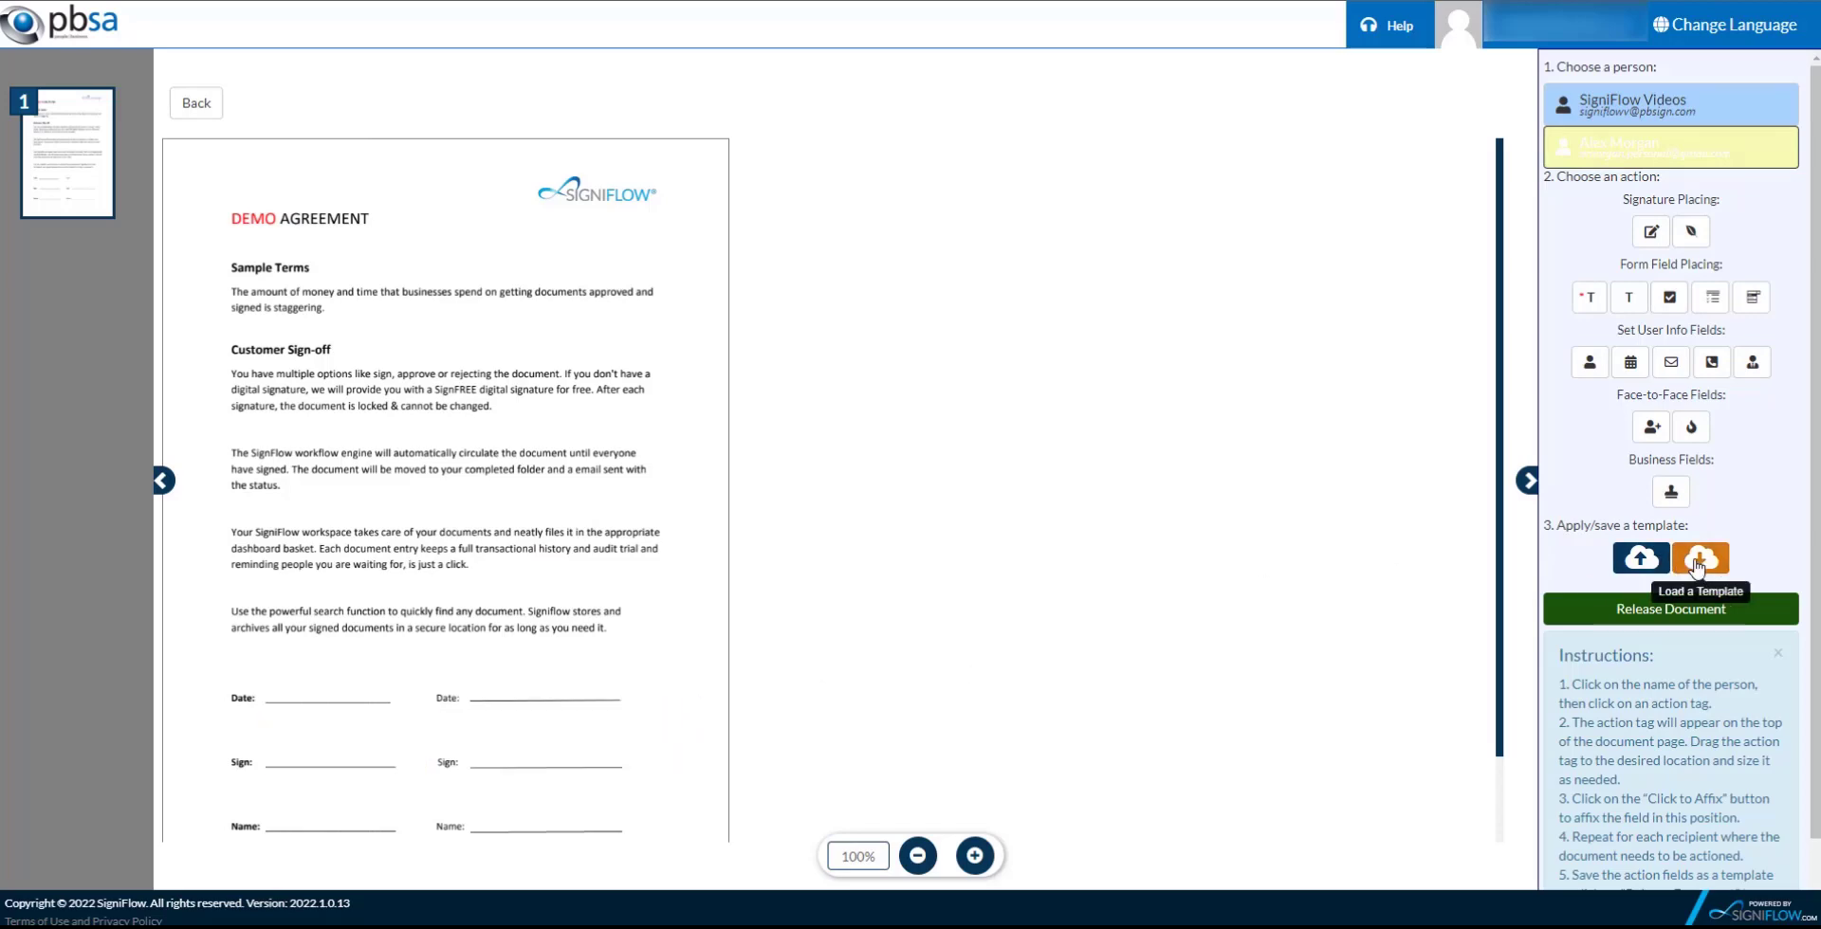
Load the Personal template (Short)Contract - 2 Signers. onto the contract and release the document.
left_click(1699, 563)
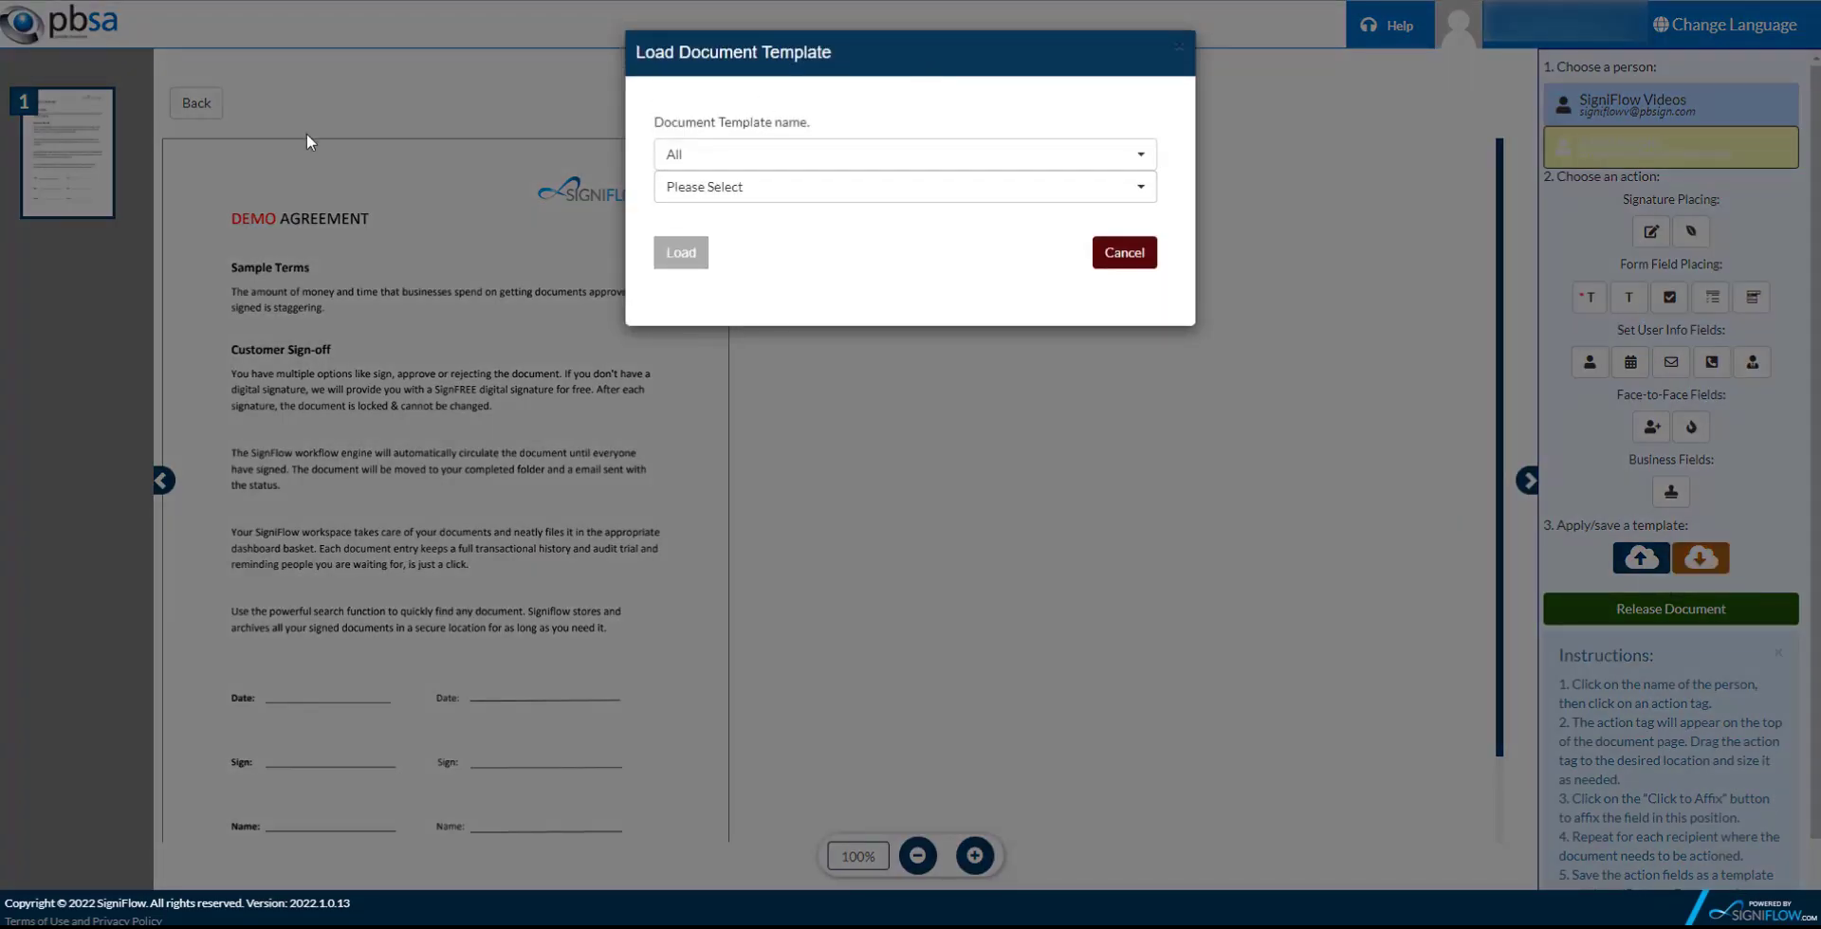
left_click(683, 156)
left_click(692, 202)
left_click(708, 189)
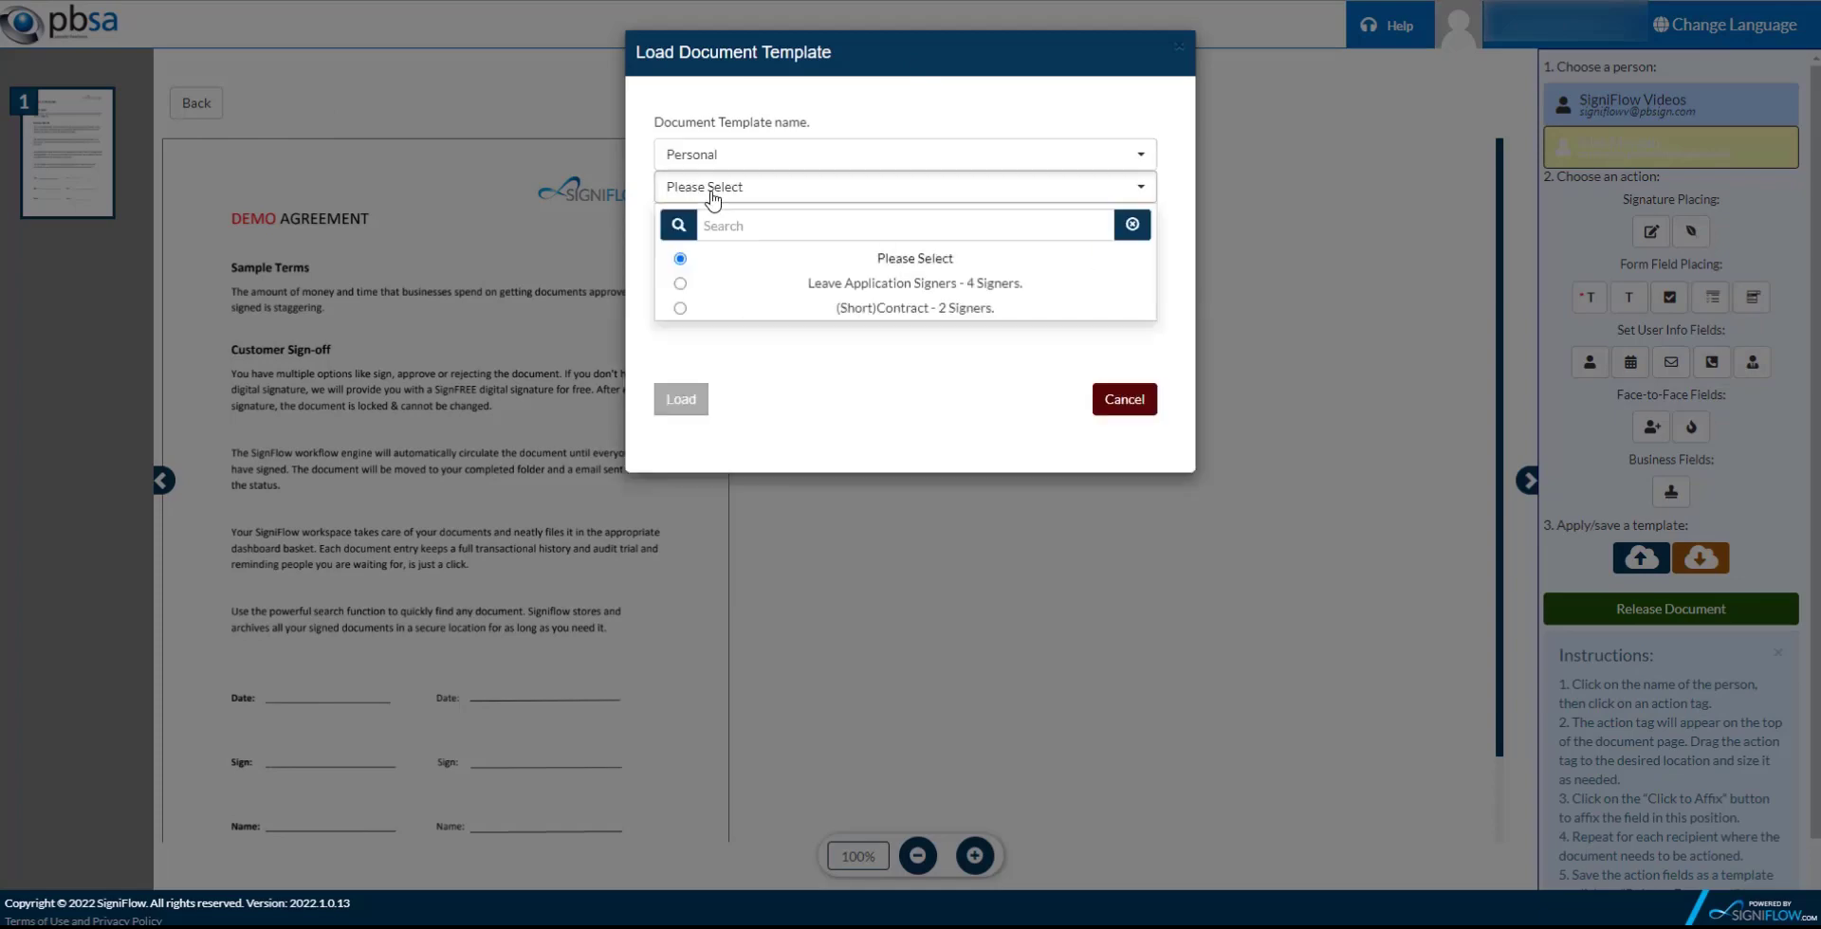
left_click(895, 307)
left_click(679, 253)
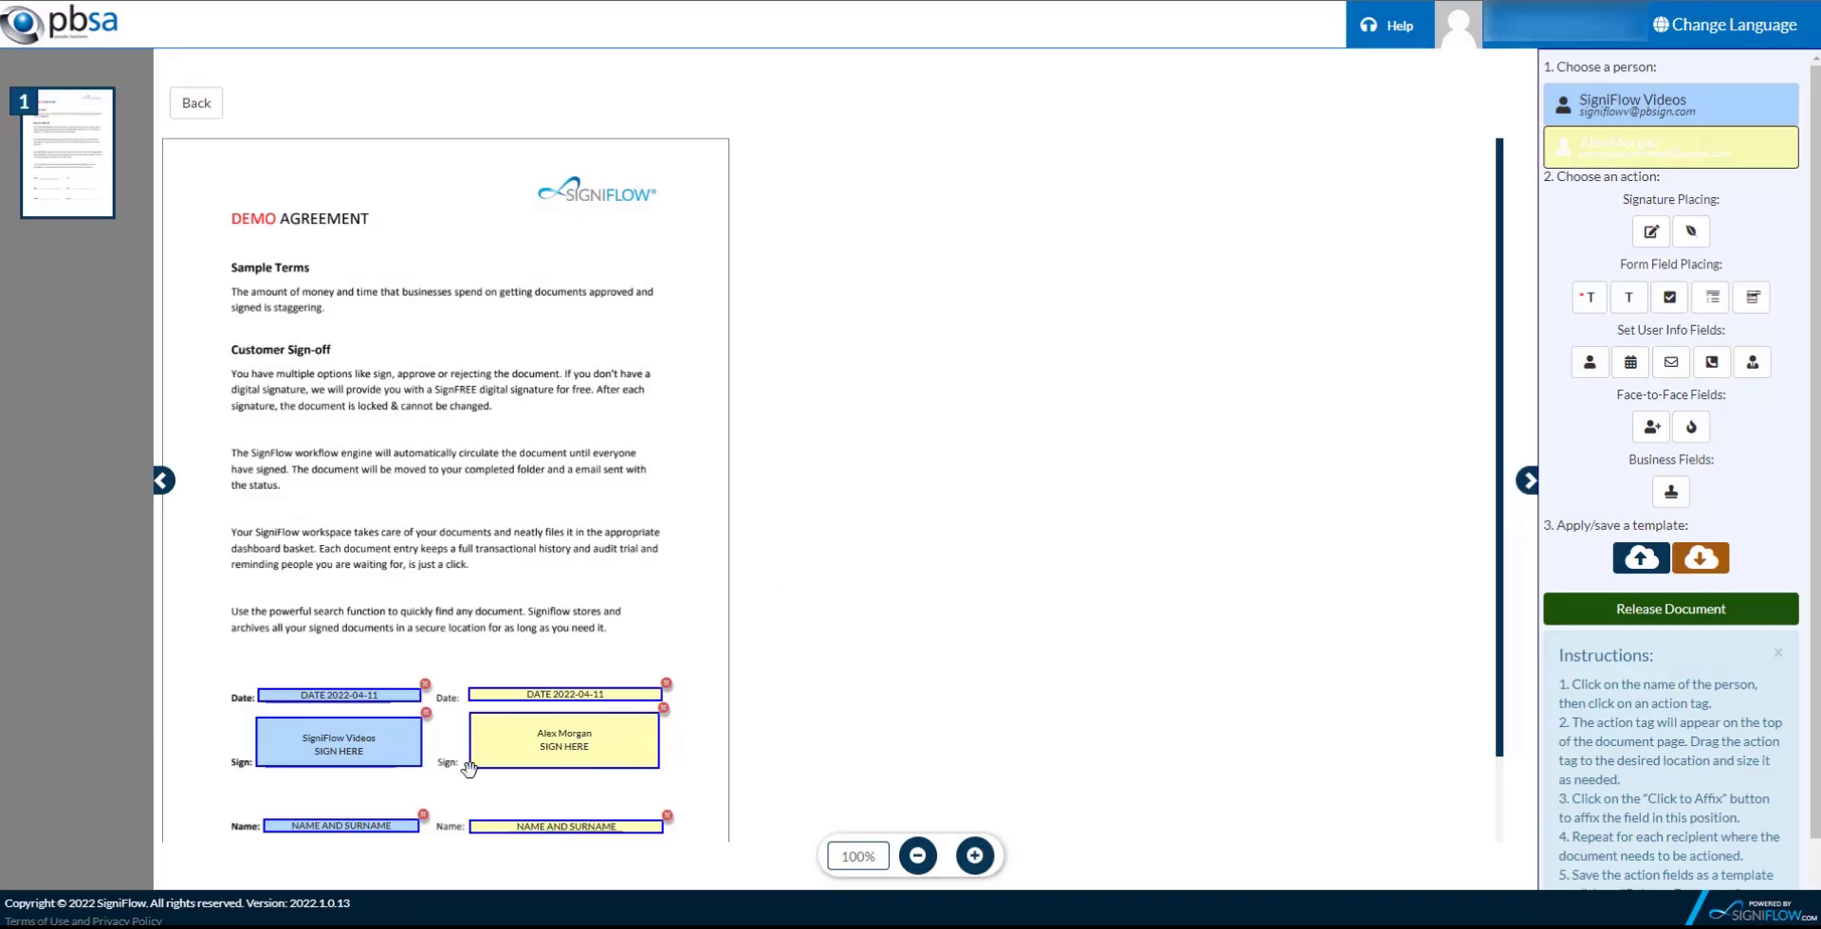
left_click(1702, 617)
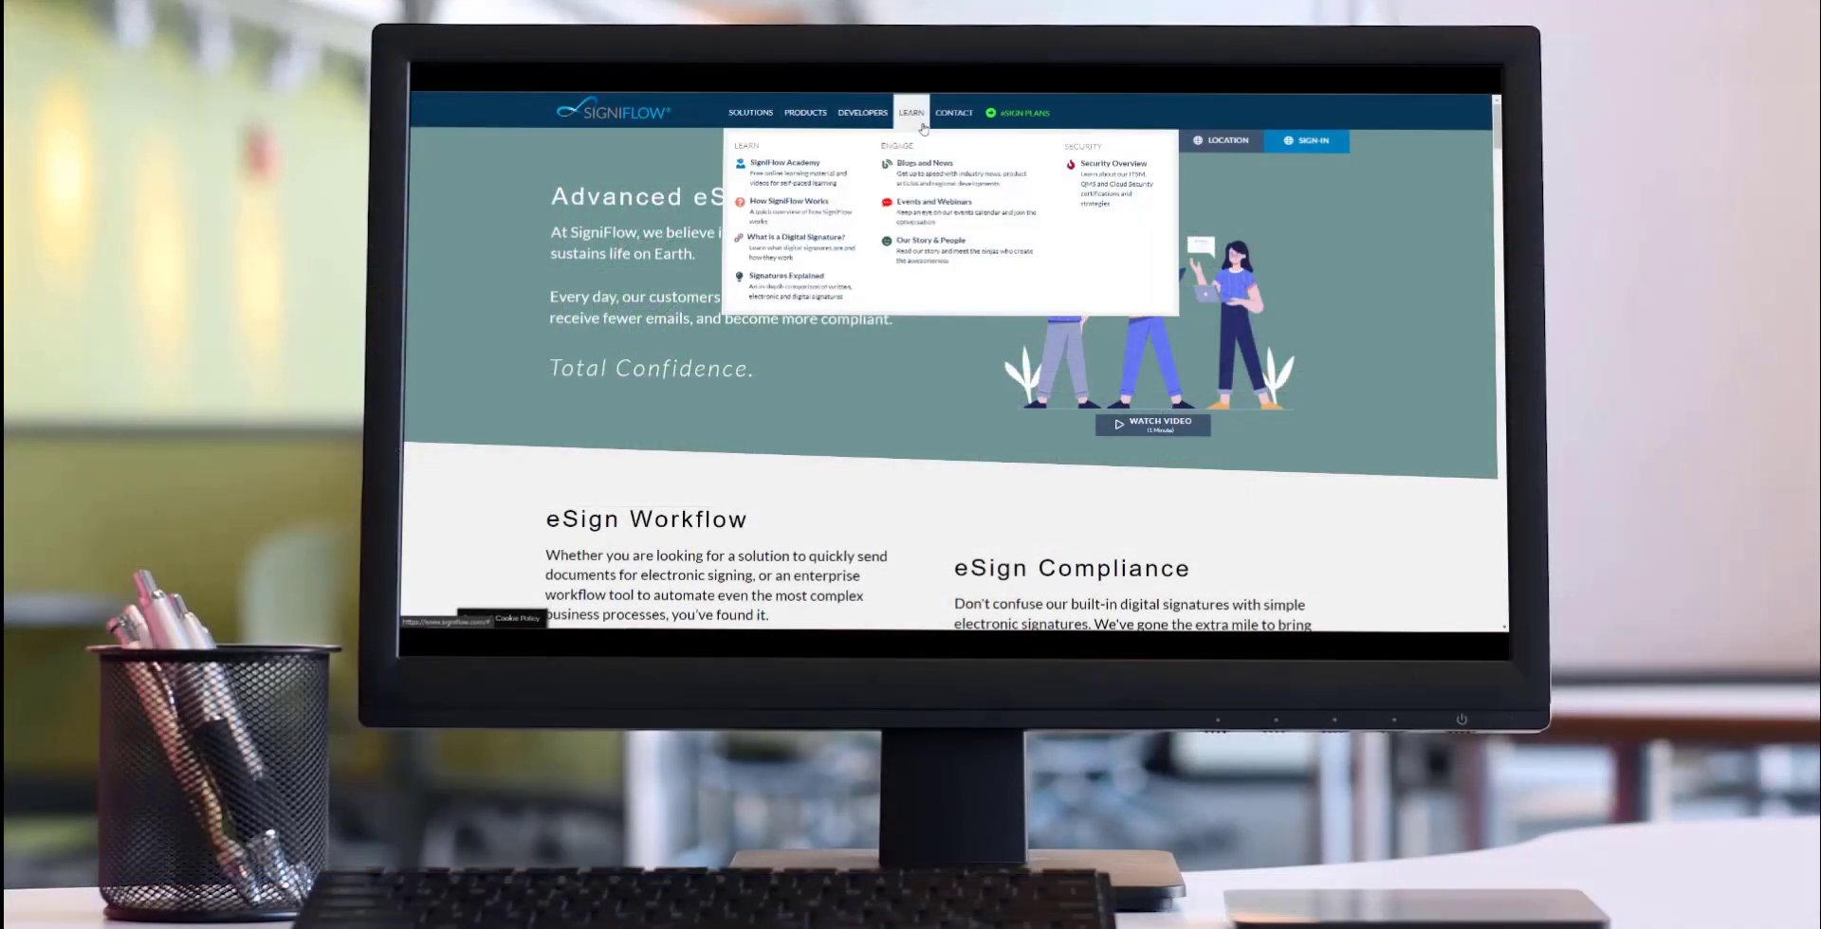
Open the Academy's Basic User Training course and start the Creating Workflows module.
left_click(811, 166)
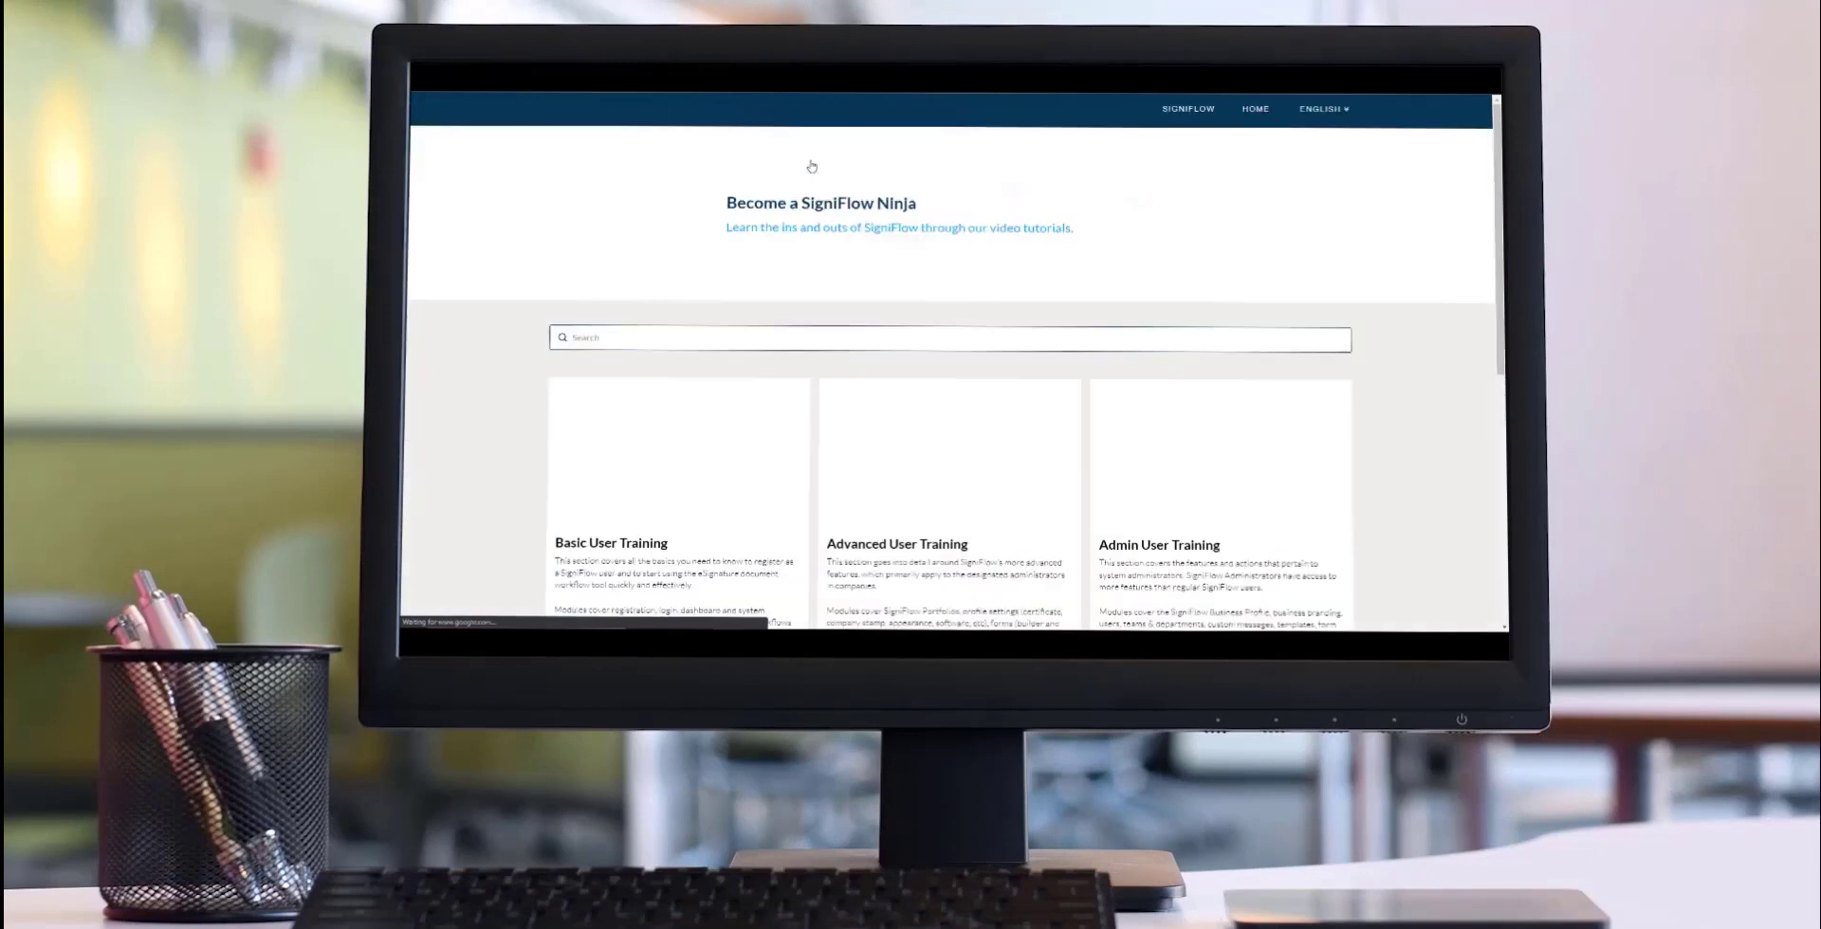
scroll(778, 334, "down", 2)
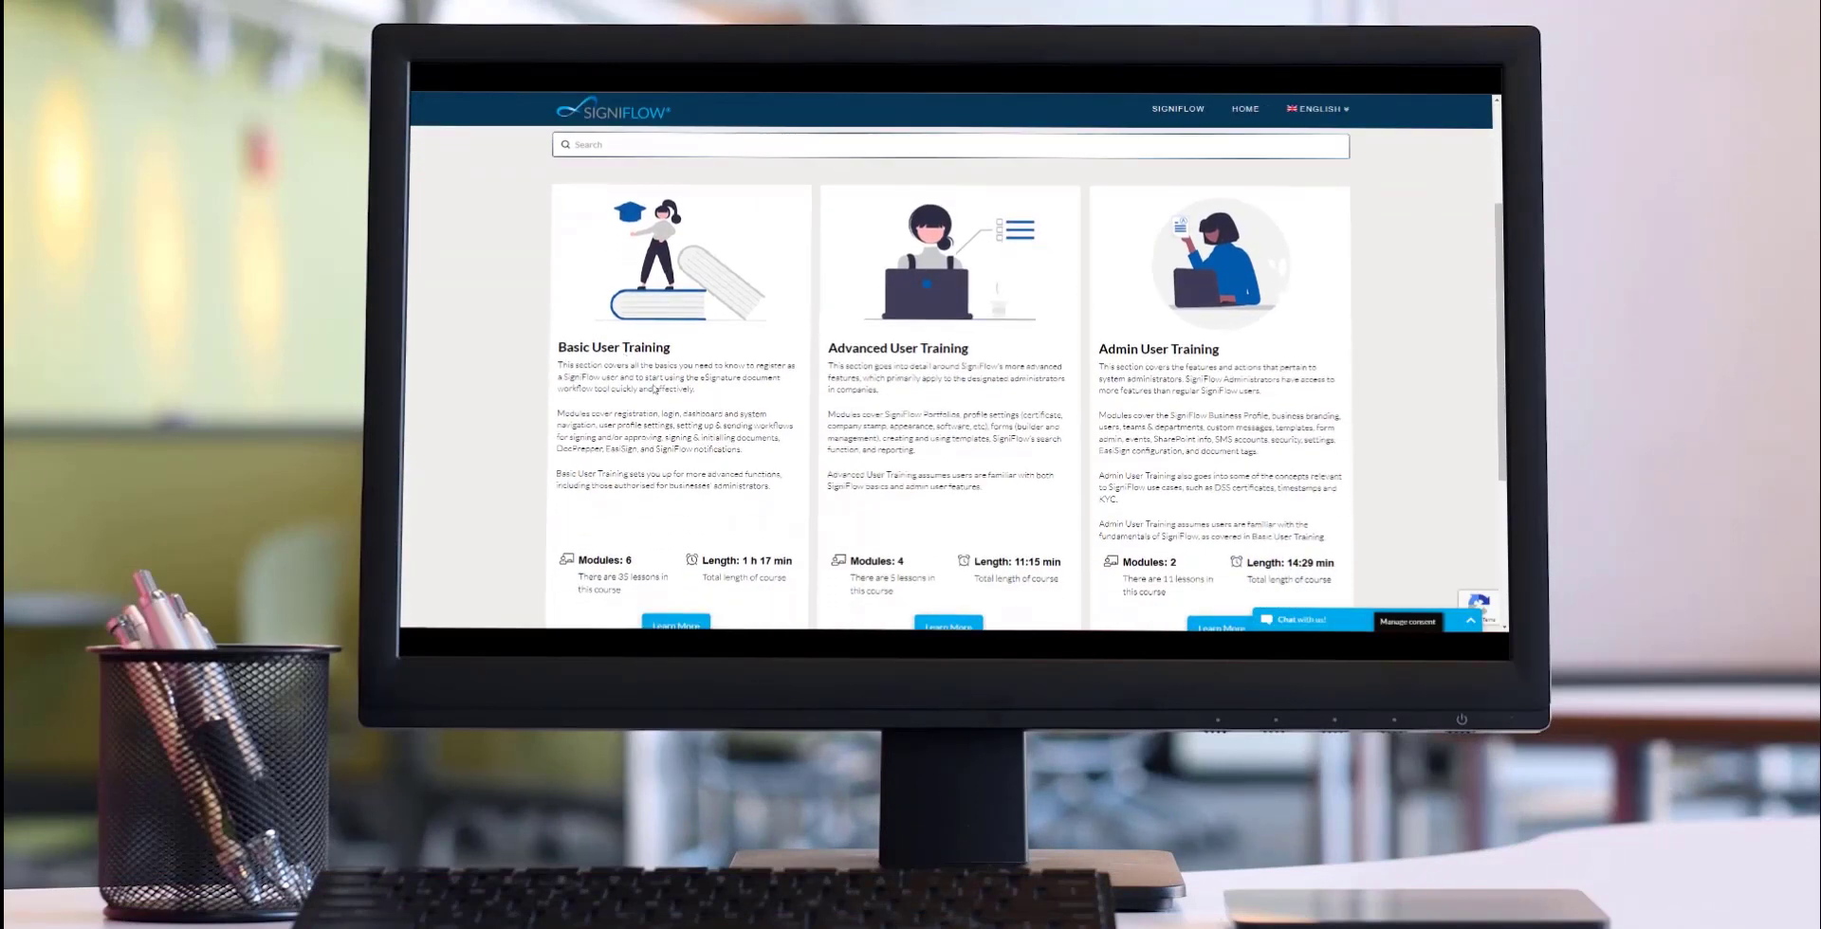
scroll(778, 334, "down", 2)
left_click(677, 495)
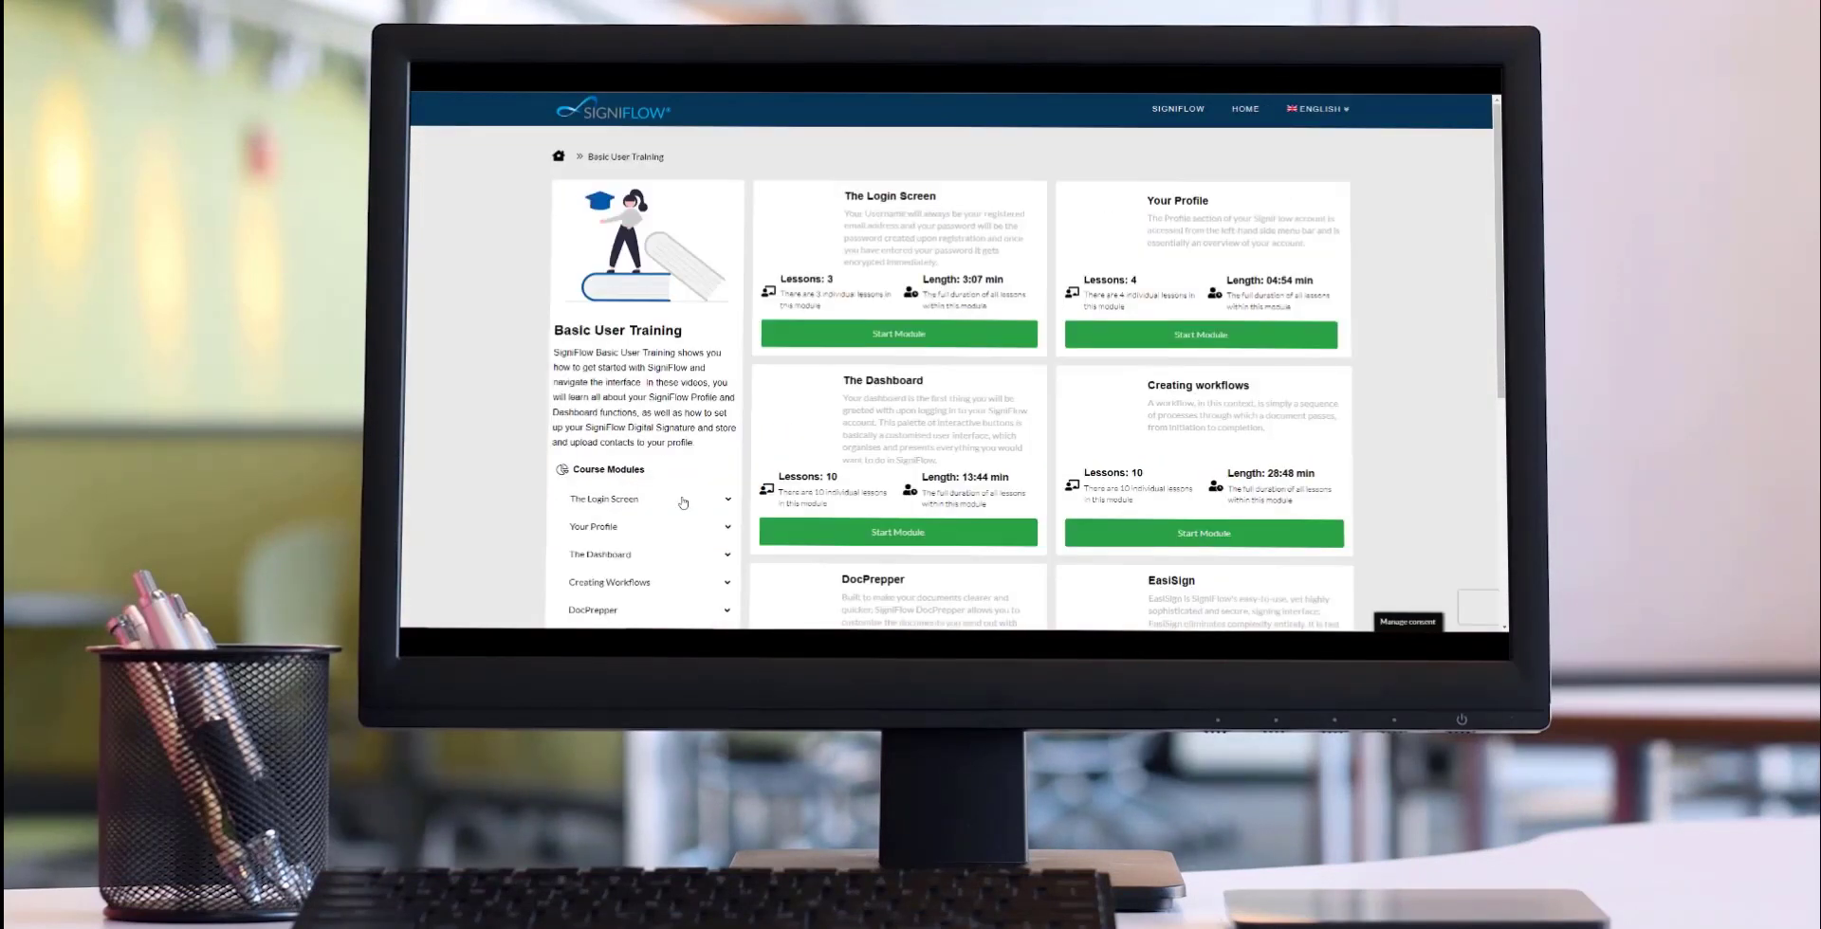
scroll(1238, 281, "down", 3)
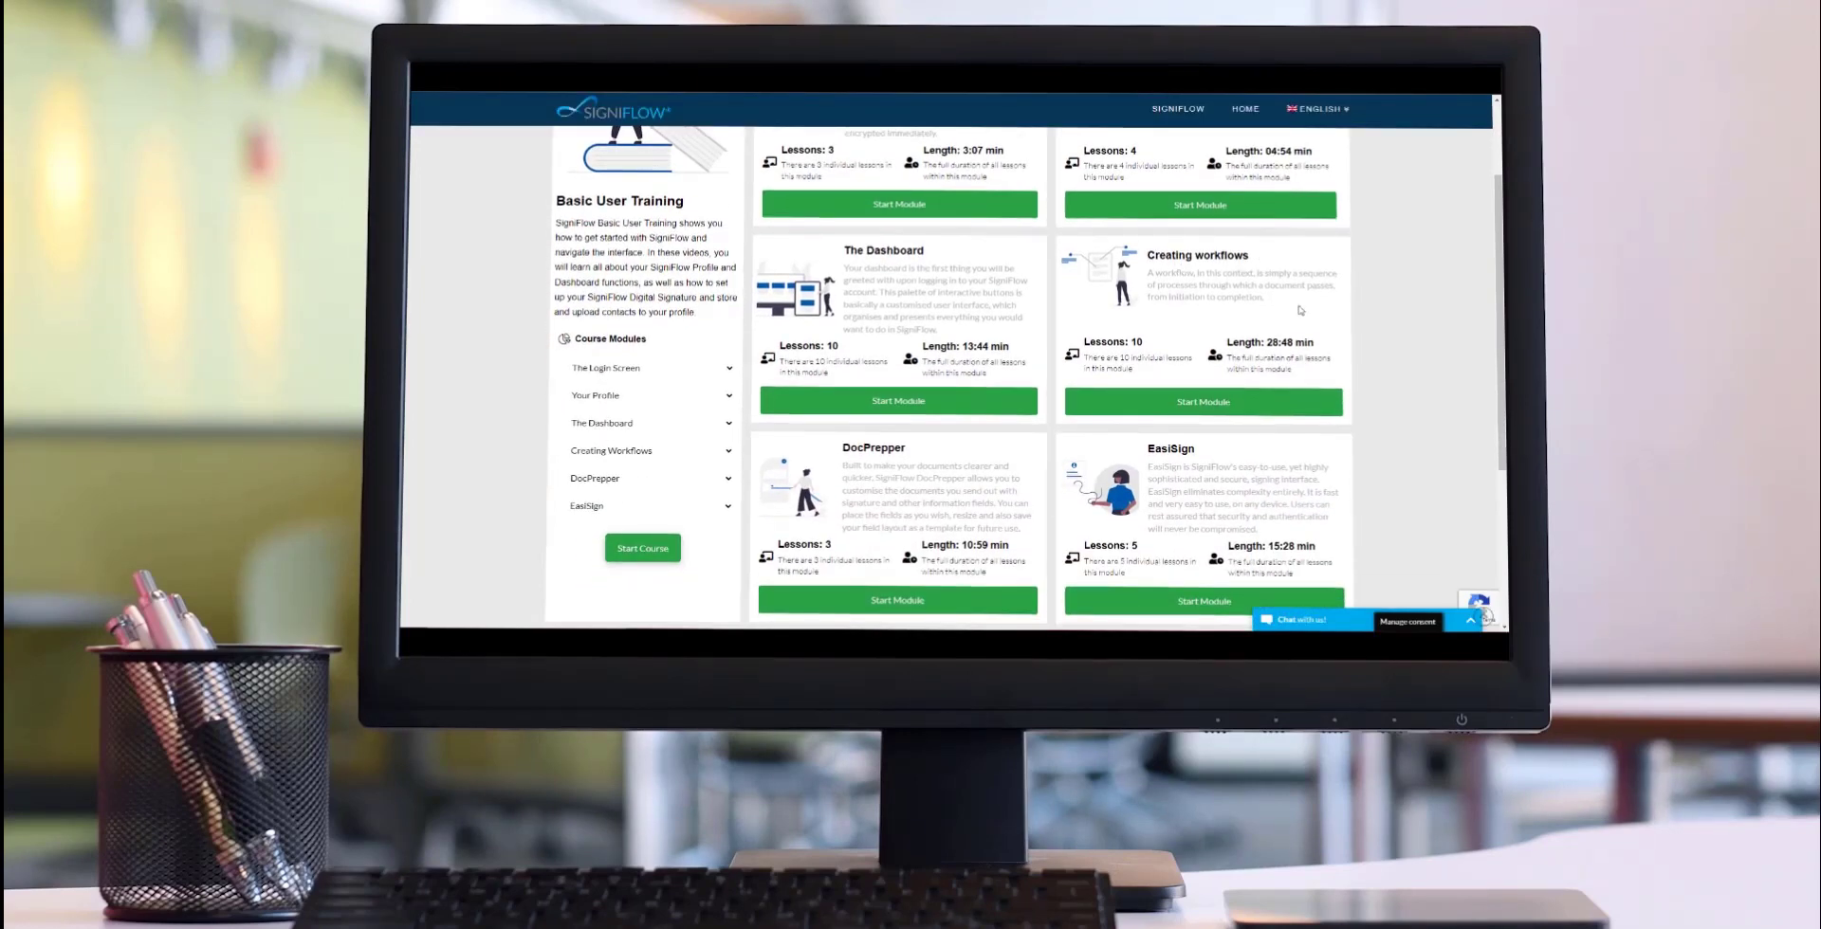
left_click(1277, 408)
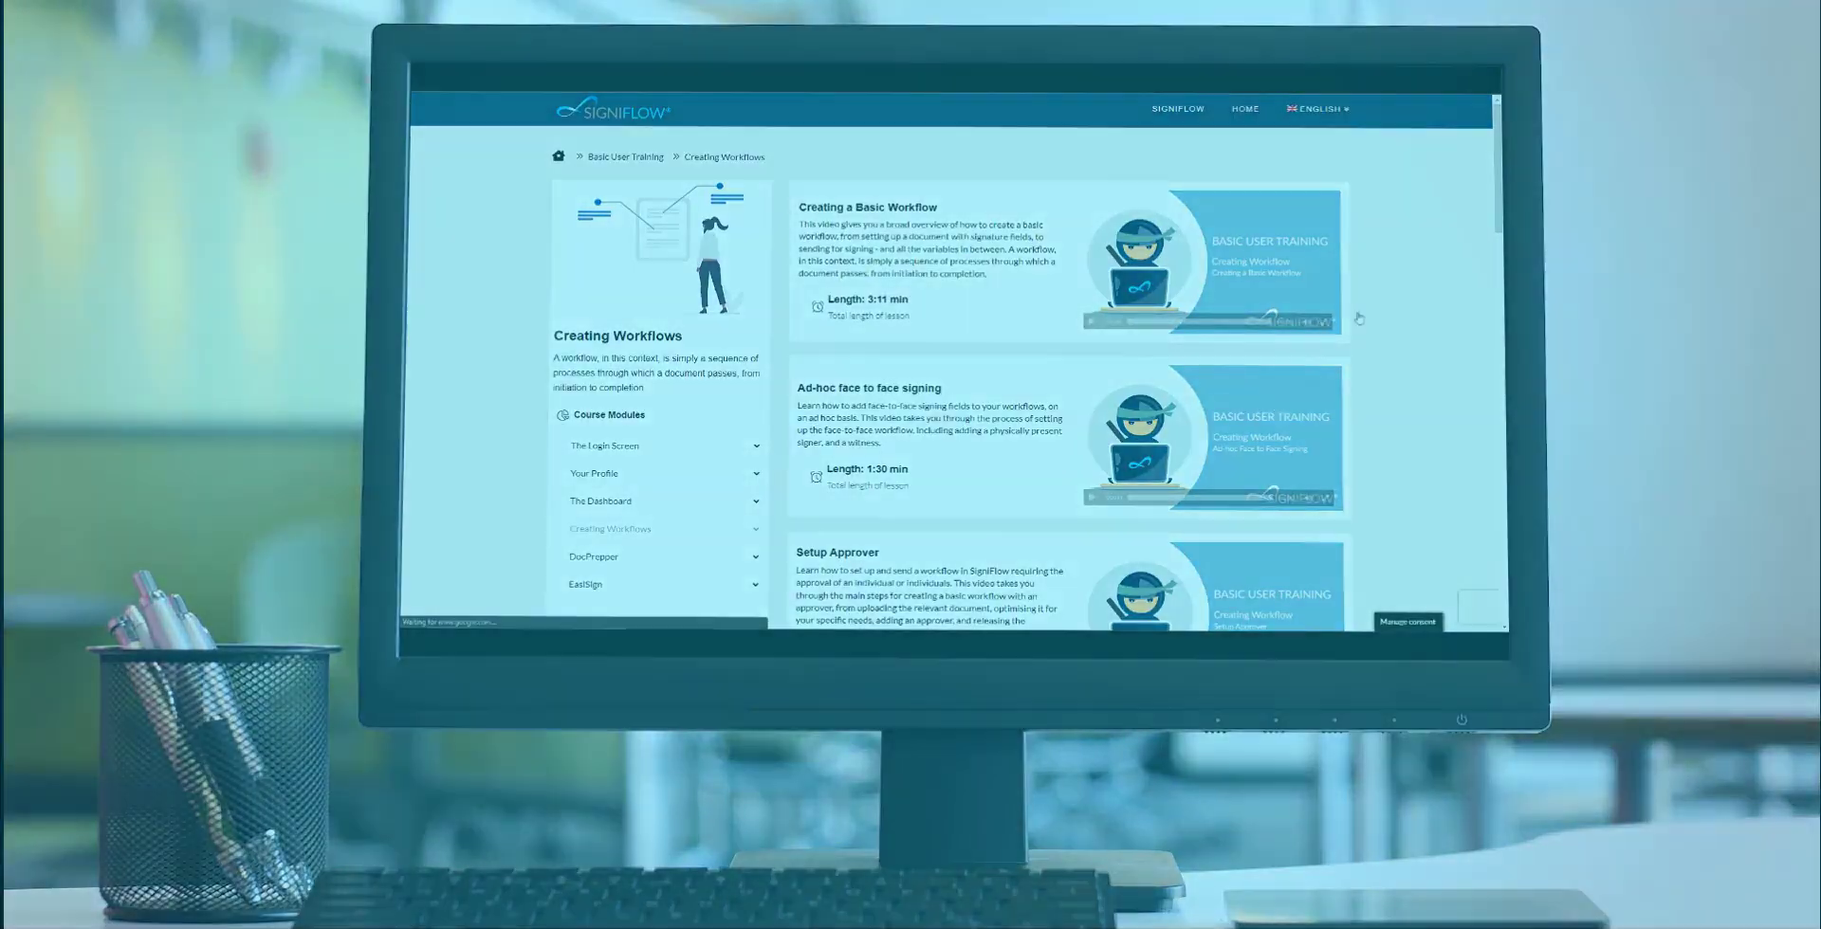